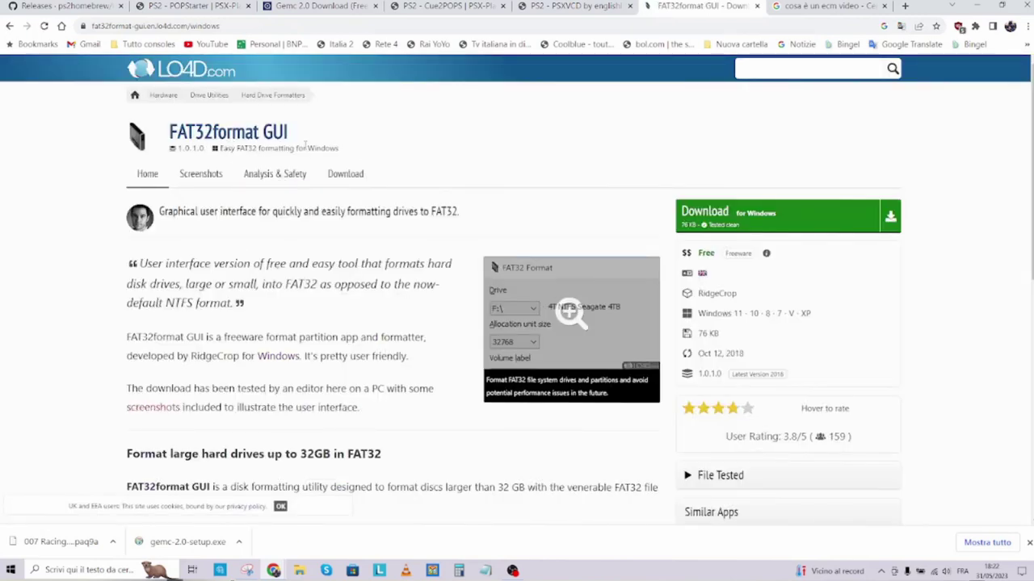
Look through the Google results for guiformat, visiting the Assiste and Softpedia pages, and return to the desktop.
{"action": "left_click", "coordinate": [10, 26]}
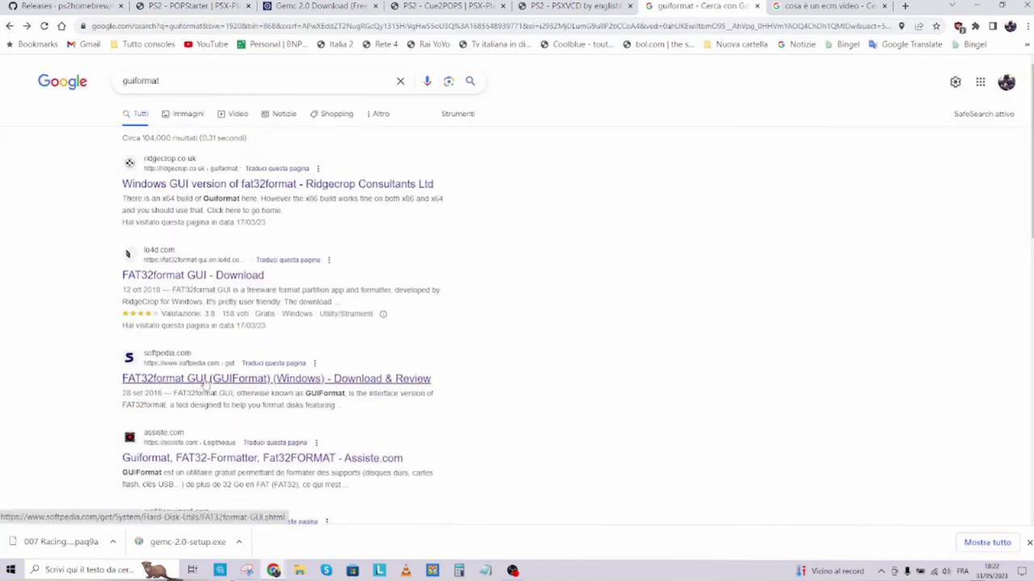
{"action": "scroll", "coordinate": [195, 385], "scroll_direction": "down", "scroll_amount": 2}
{"action": "left_click", "coordinate": [196, 351]}
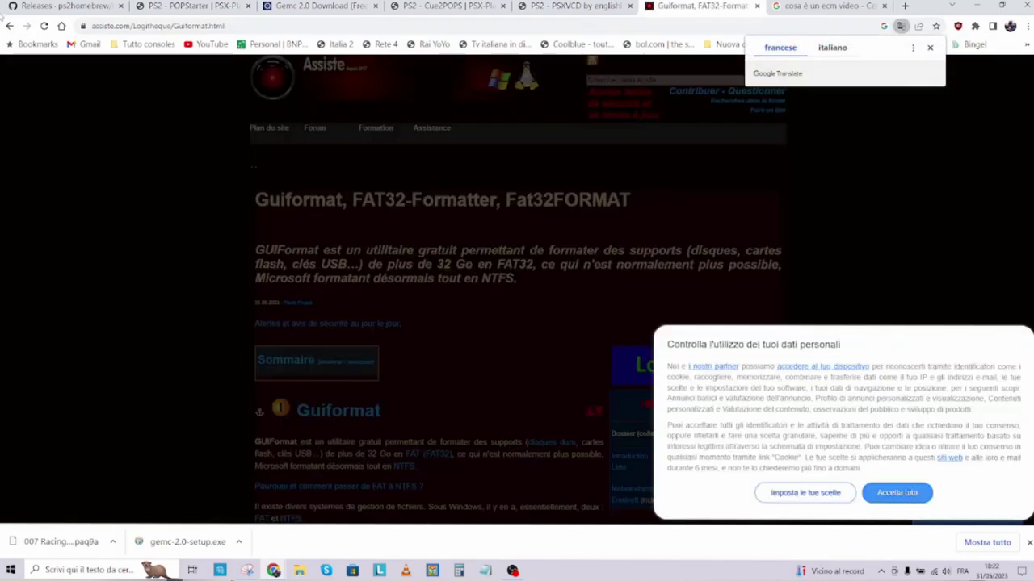
{"action": "left_click", "coordinate": [9, 26]}
{"action": "left_click", "coordinate": [181, 275]}
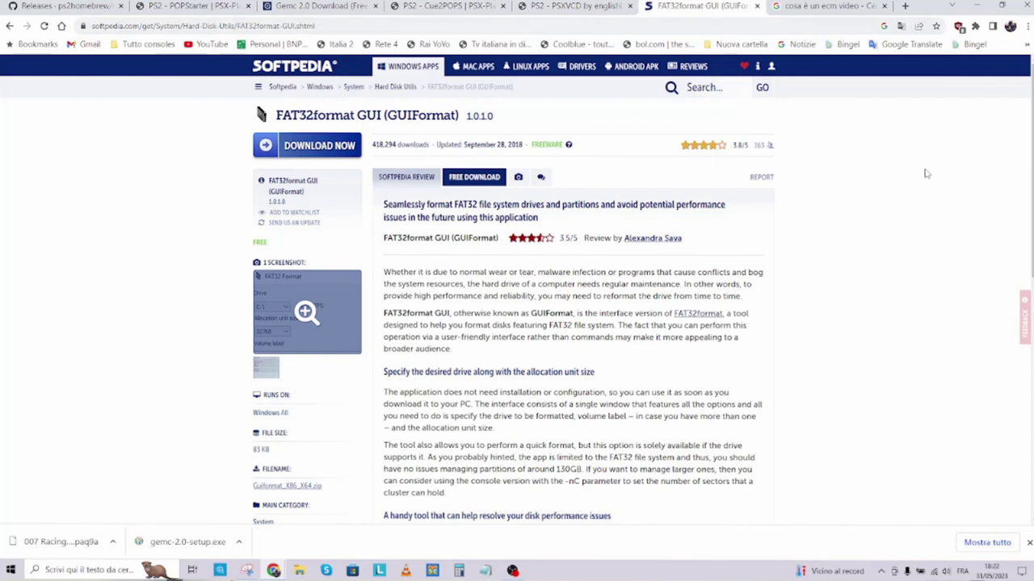
{"action": "left_click", "coordinate": [978, 7]}
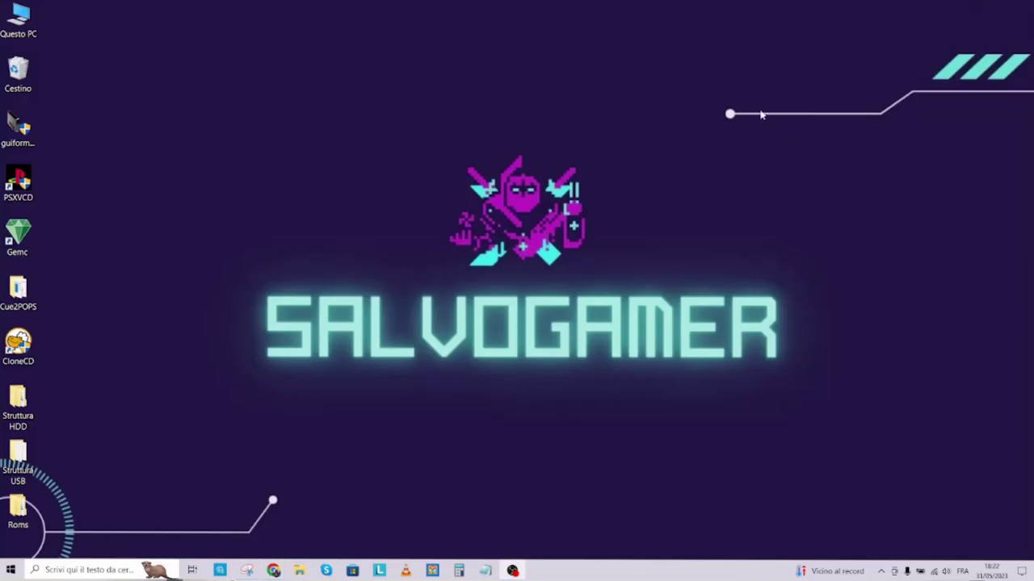
Inspect the NTFS and exFAT file system options in the Windows format dialog for USB drive E:, and close it without formatting.
{"action": "double_click", "coordinate": [18, 25]}
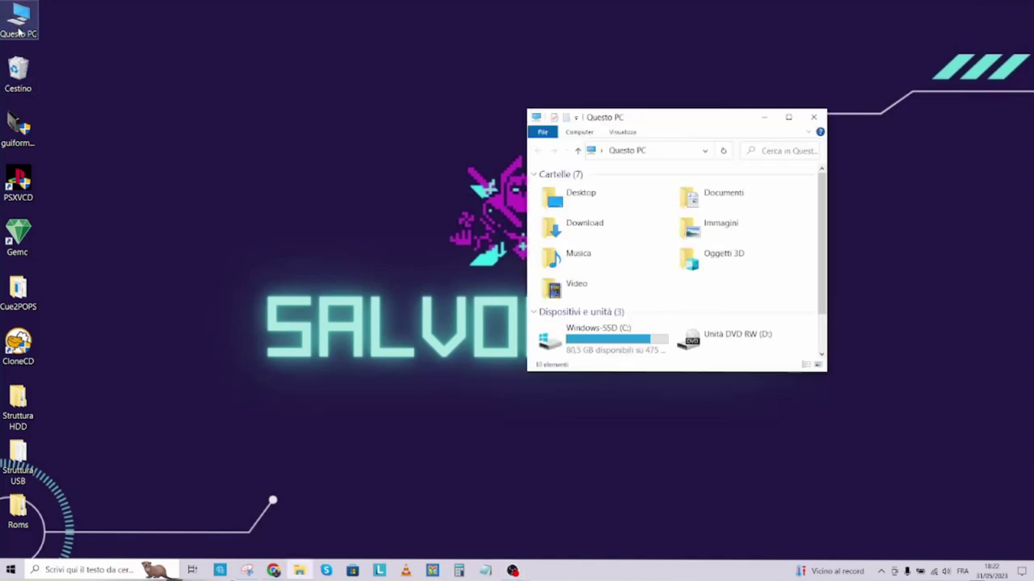
{"action": "scroll", "coordinate": [728, 334], "scroll_direction": "down", "scroll_amount": 1}
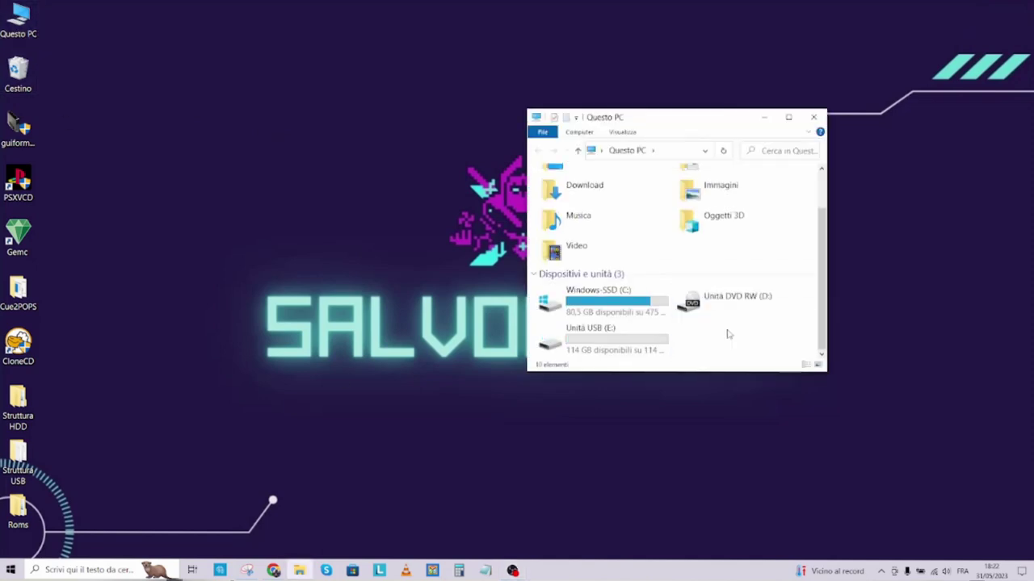
{"action": "right_click", "coordinate": [598, 348]}
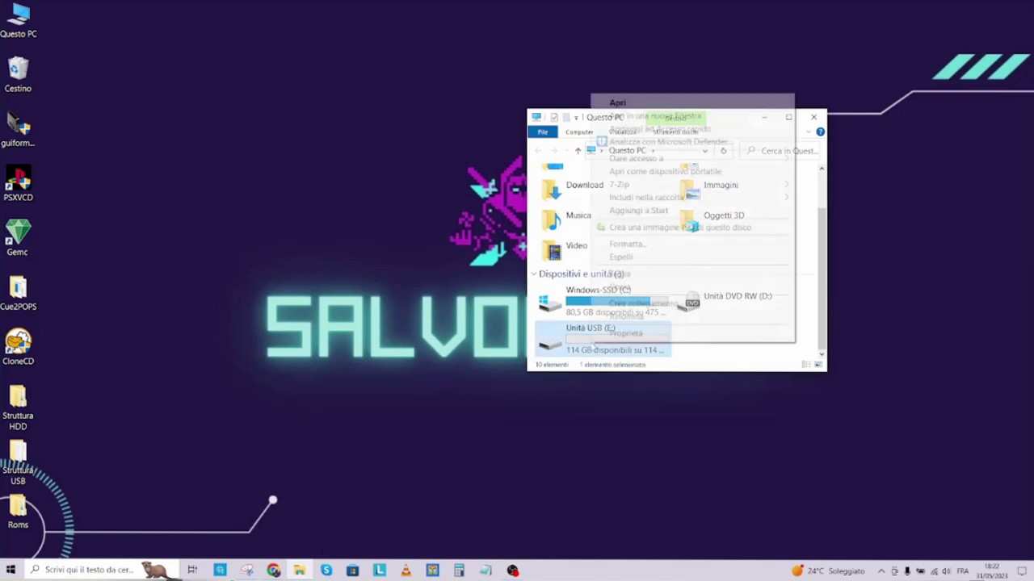
{"action": "left_click", "coordinate": [626, 244]}
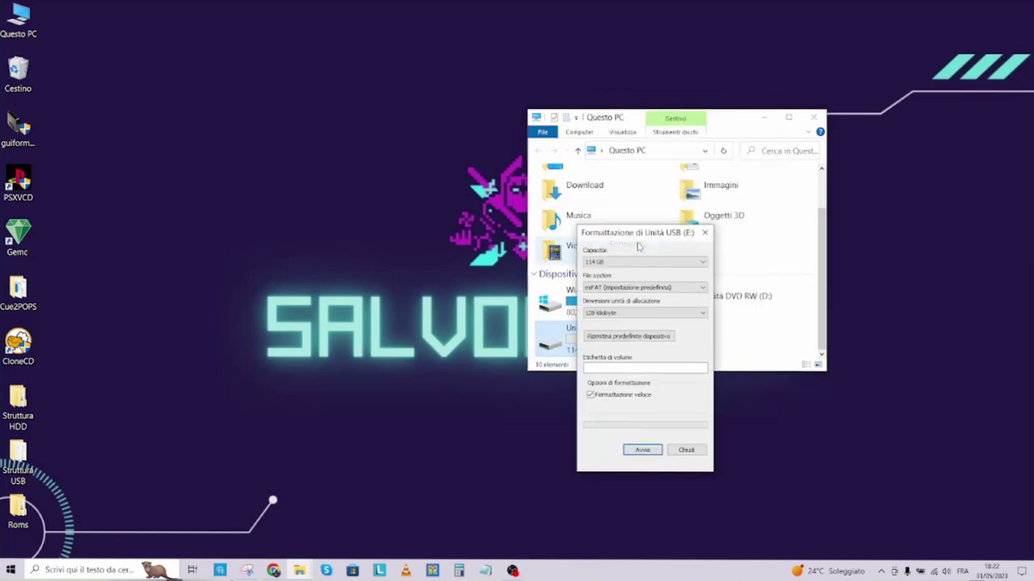
{"action": "left_click", "coordinate": [623, 288]}
{"action": "left_click", "coordinate": [608, 297]}
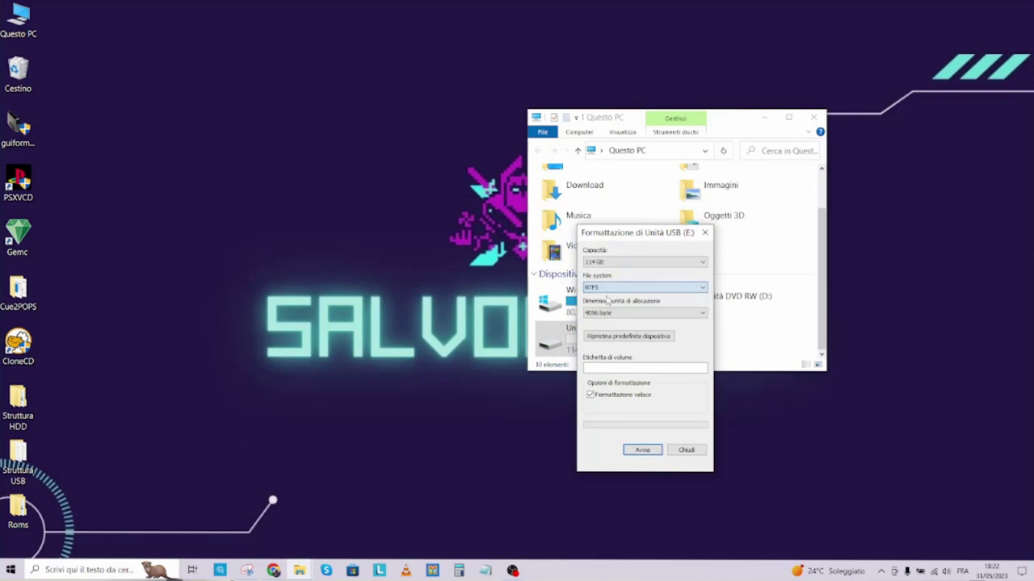
{"action": "left_click", "coordinate": [622, 291]}
{"action": "left_click", "coordinate": [615, 304]}
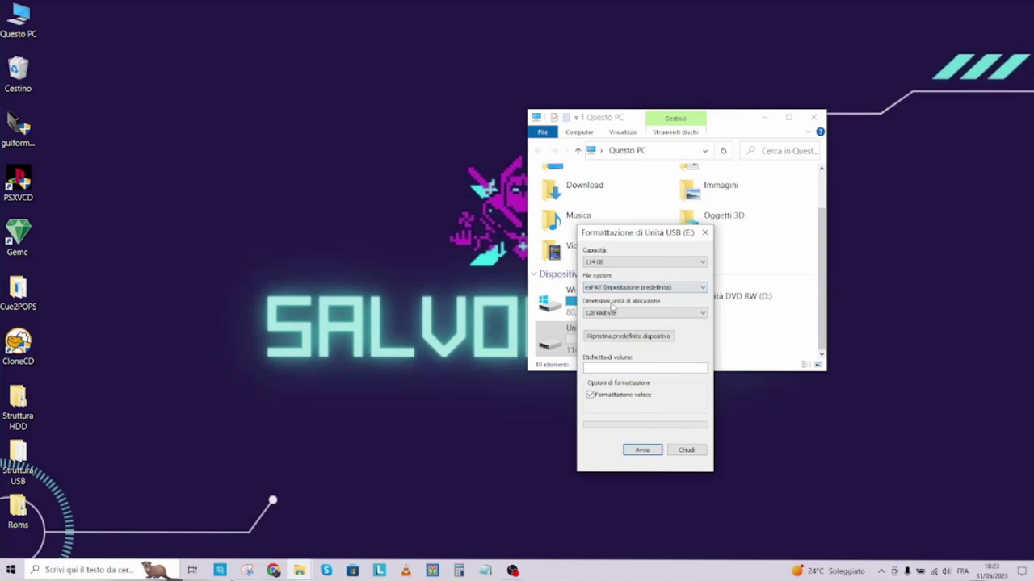
{"action": "left_click", "coordinate": [686, 451]}
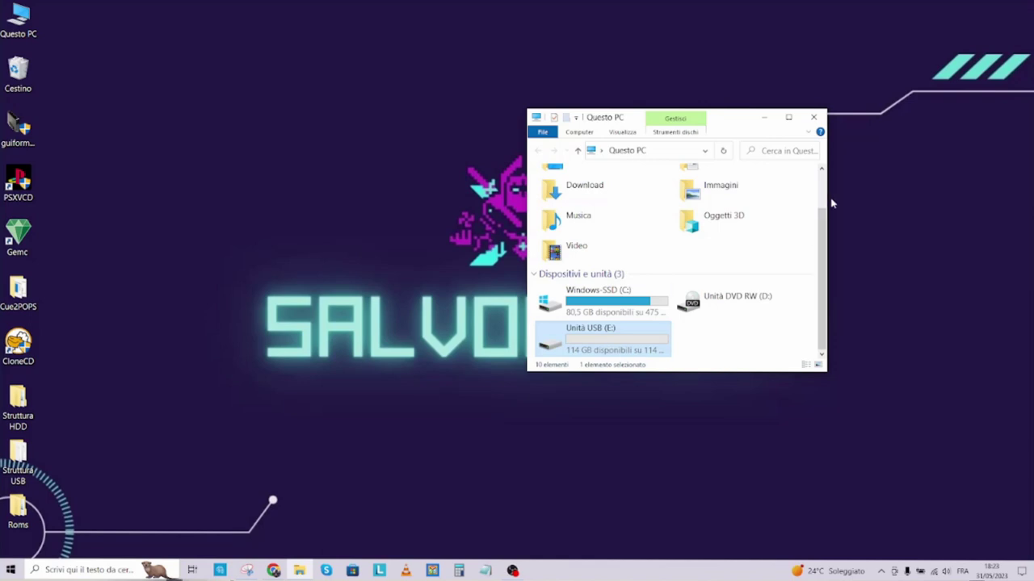
{"action": "left_click", "coordinate": [813, 117]}
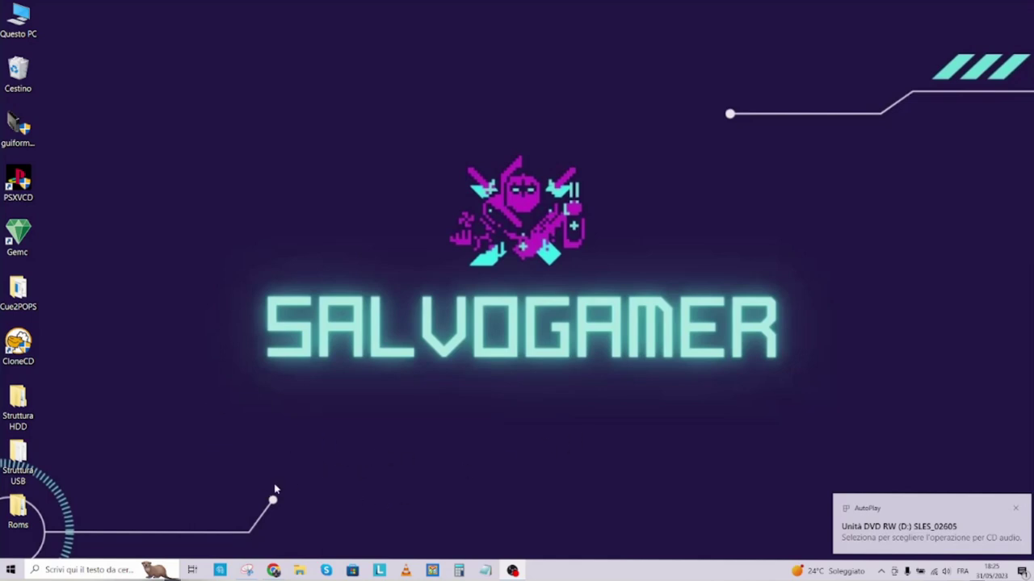
In CloneCD, set up an image file copy of the disc in drive D: with the Protected PC Game profile.
{"action": "double_click", "coordinate": [16, 347]}
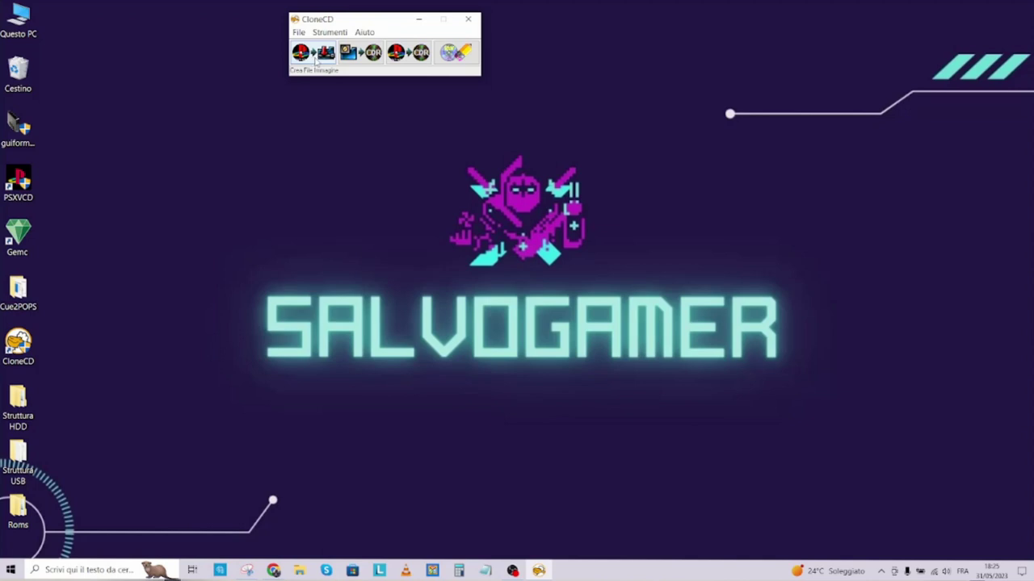
{"action": "left_click", "coordinate": [317, 62]}
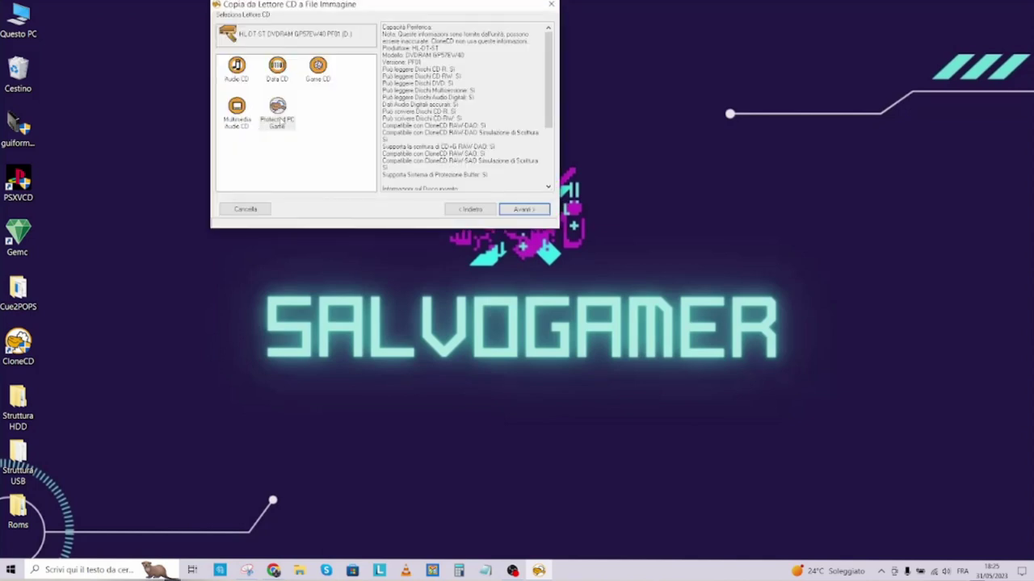
{"action": "left_click", "coordinate": [279, 111]}
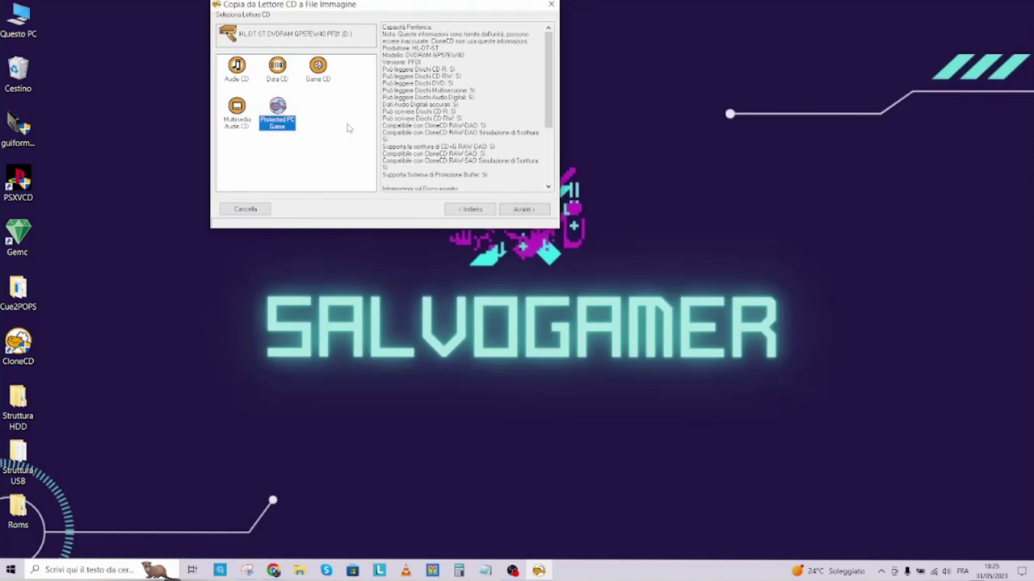
{"action": "left_click", "coordinate": [522, 210]}
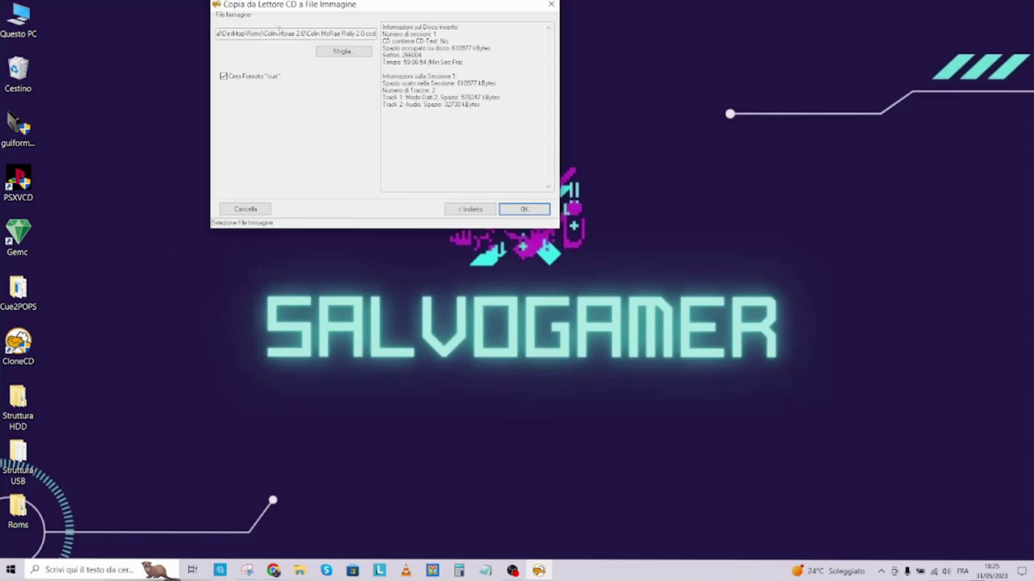
Browse the Roms and Colin Mcrae 2.0 folders as image destinations, cancel the file selection and turn off the cue format option.
{"action": "left_click", "coordinate": [343, 51]}
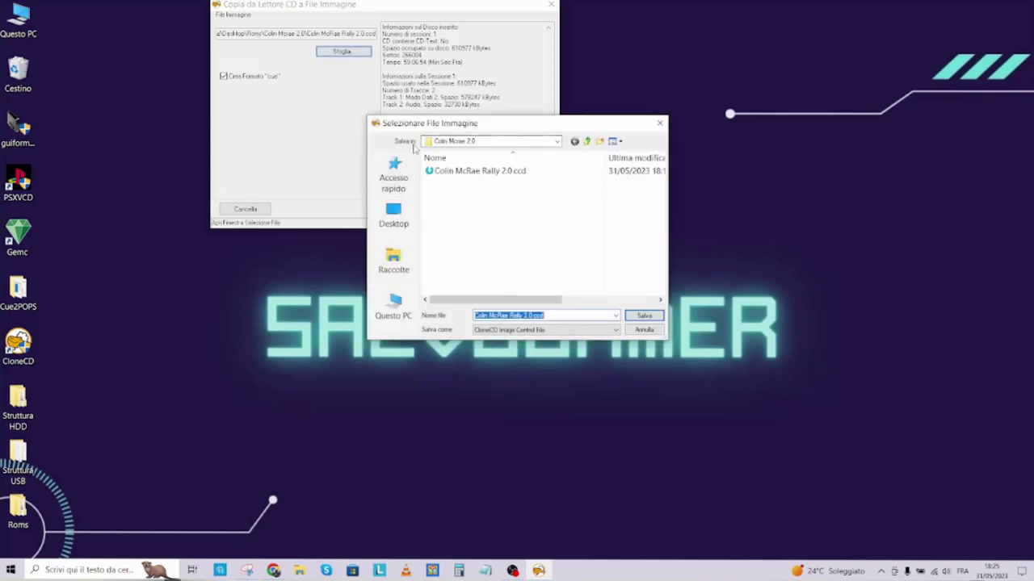
{"action": "left_click", "coordinate": [587, 142]}
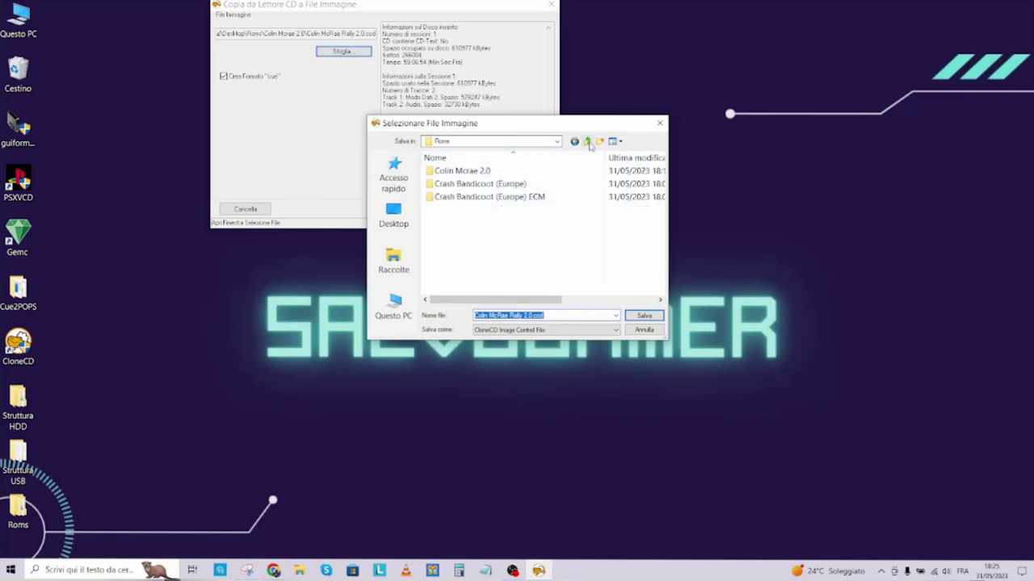
{"action": "double_click", "coordinate": [459, 172]}
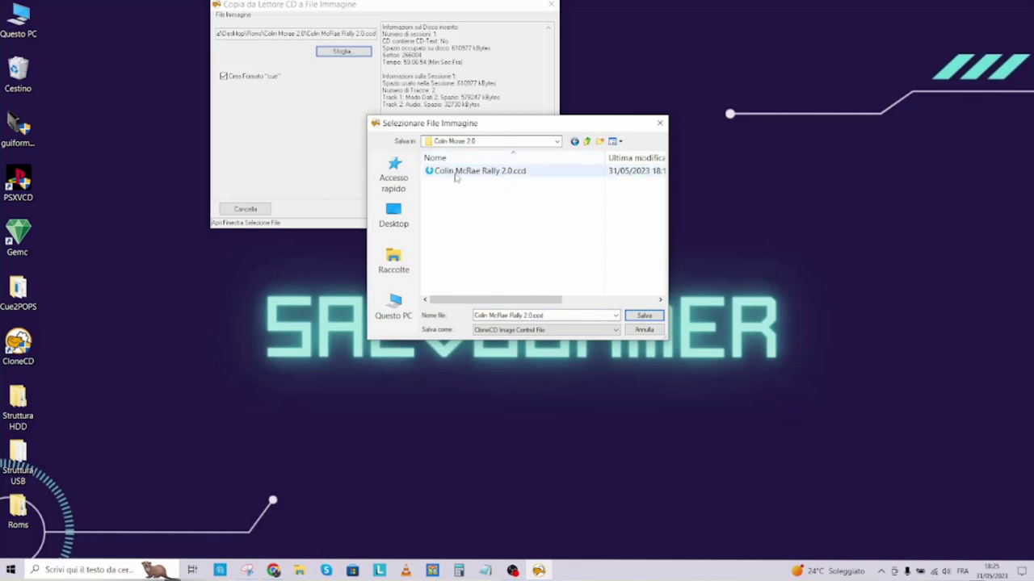
{"action": "left_click", "coordinate": [587, 142]}
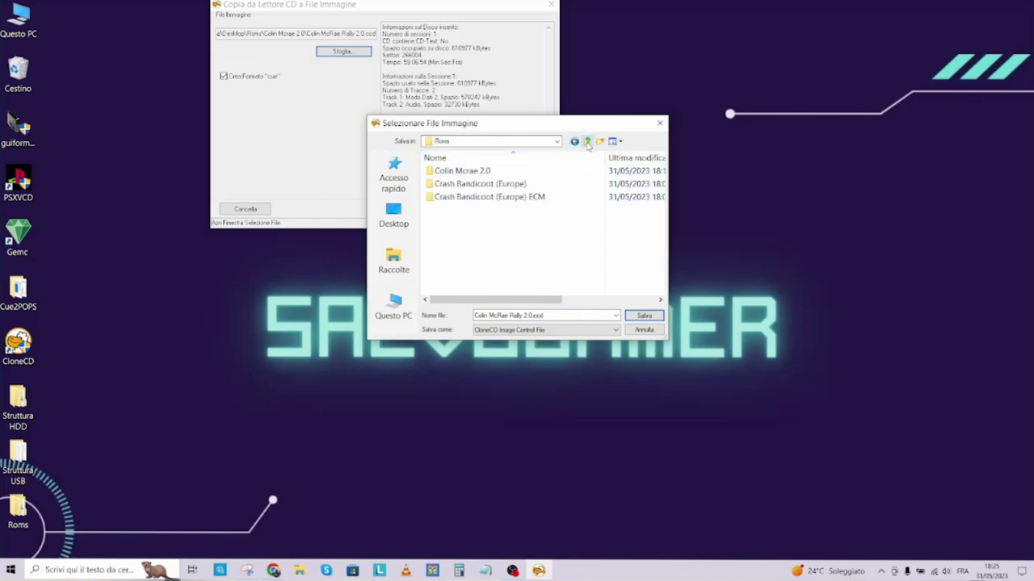
{"action": "left_click", "coordinate": [441, 172]}
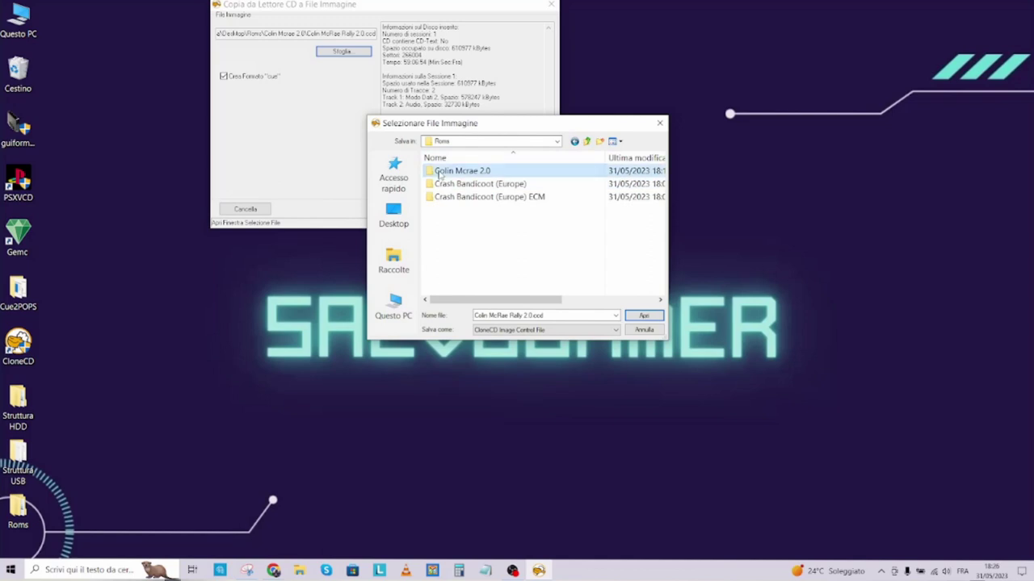
{"action": "left_click", "coordinate": [643, 332]}
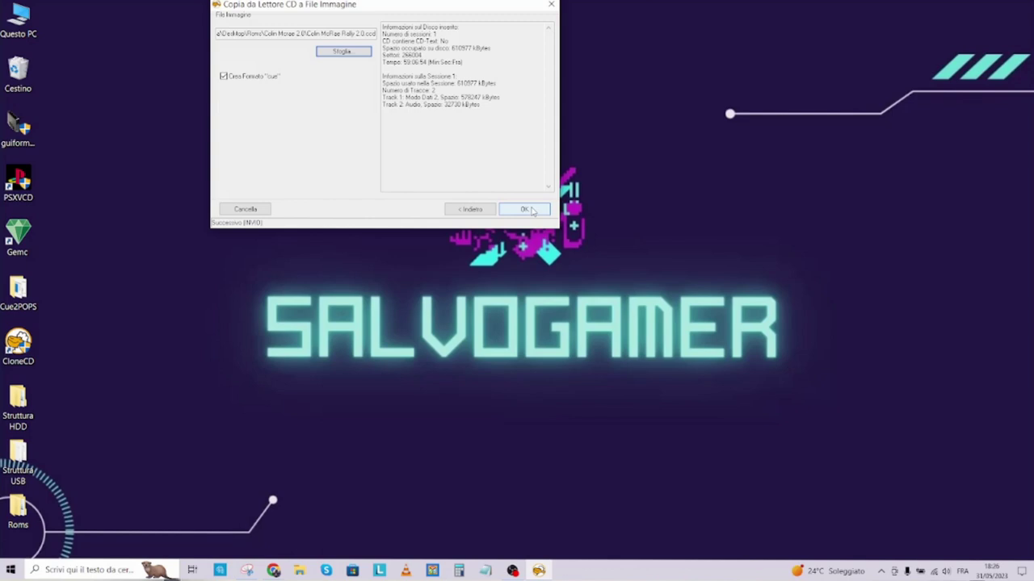
{"action": "left_click", "coordinate": [224, 78]}
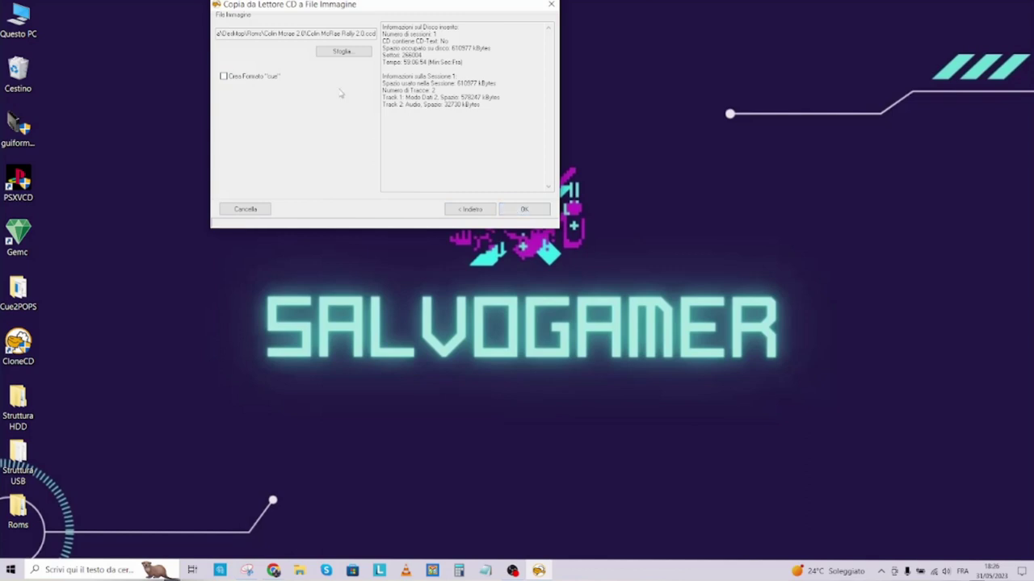
Examine the Colin McRae Rally 2.0 image files in the Roms subfolder, singling out the .cue and .img files.
{"action": "double_click", "coordinate": [17, 507]}
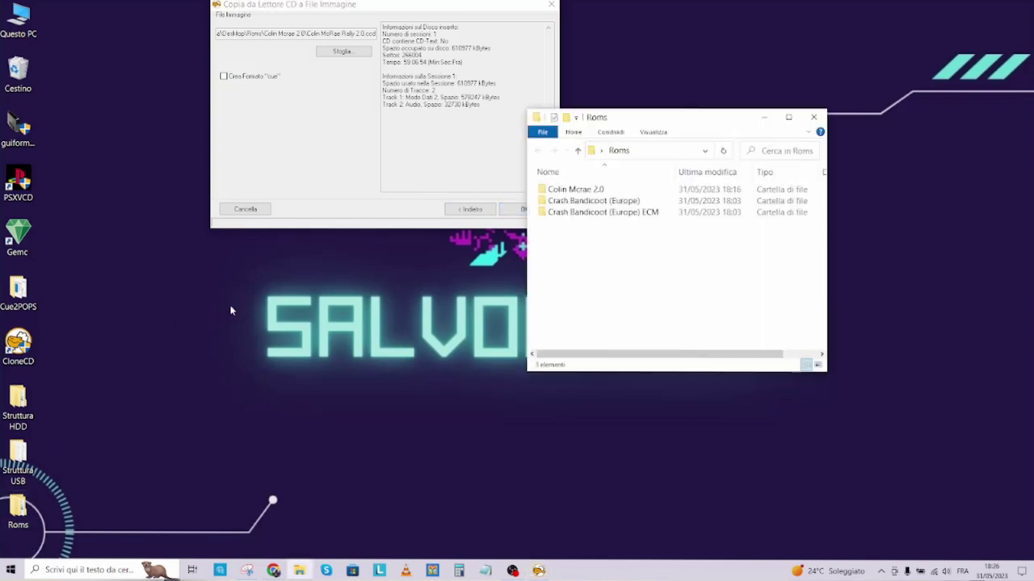
{"action": "double_click", "coordinate": [647, 195]}
{"action": "left_click_drag", "start_coordinate": [558, 252], "coordinate": [623, 182]}
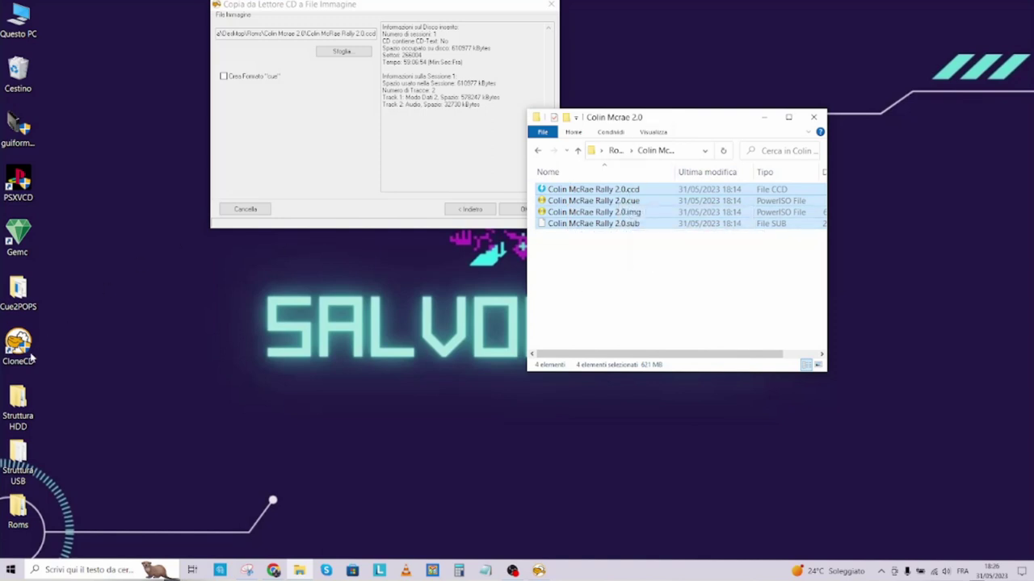
{"action": "left_click", "coordinate": [578, 202]}
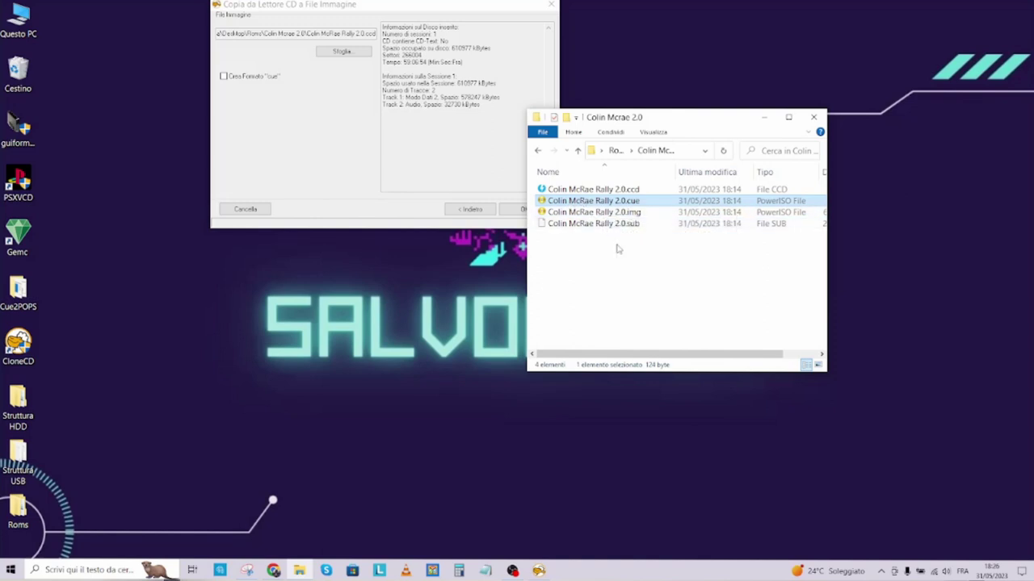
{"action": "left_click", "coordinate": [581, 212]}
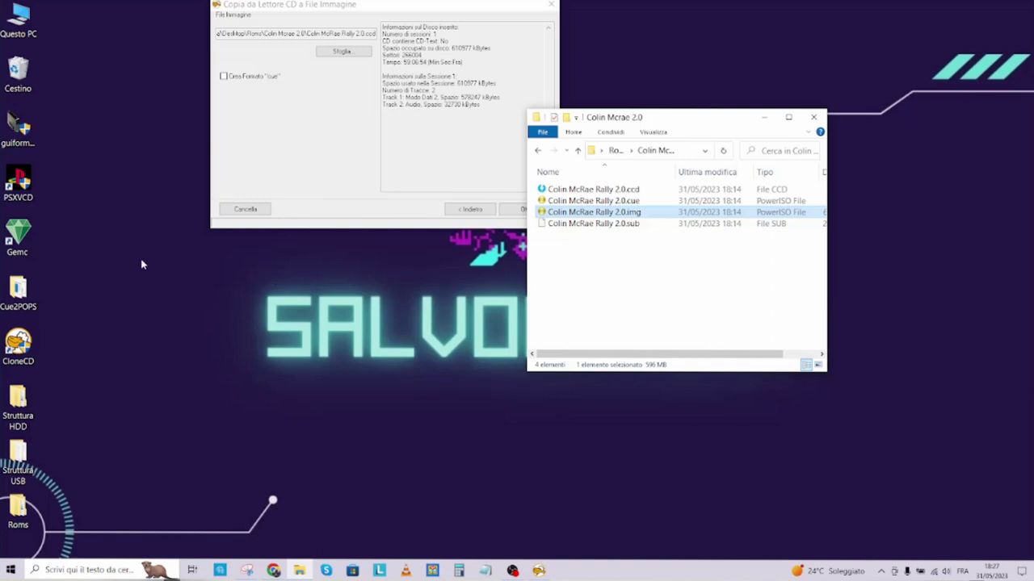
Cancel the disc-to-image copy and exit CloneCD.
{"action": "left_click", "coordinate": [550, 7]}
{"action": "left_click", "coordinate": [550, 7]}
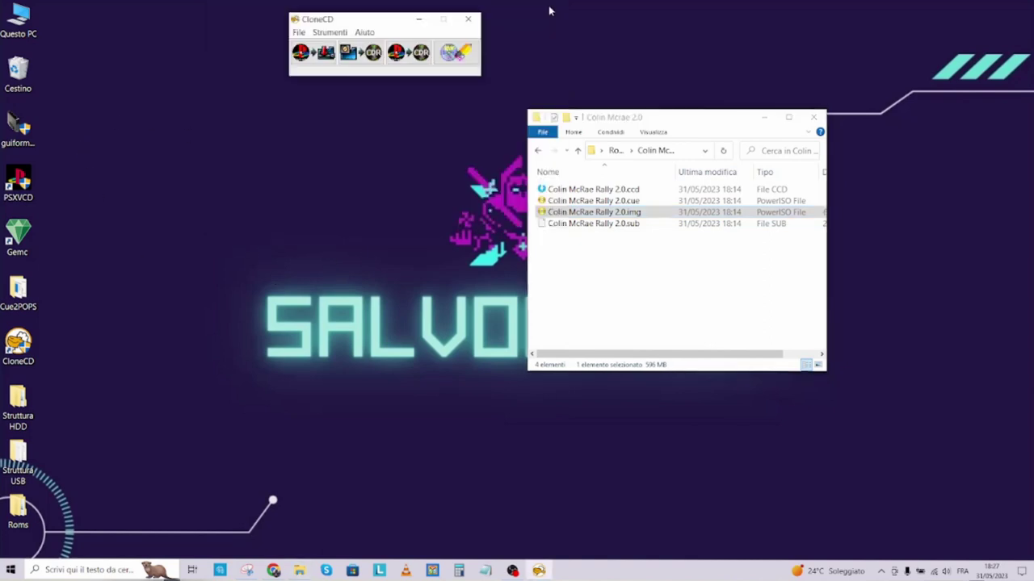
{"action": "left_click", "coordinate": [471, 23]}
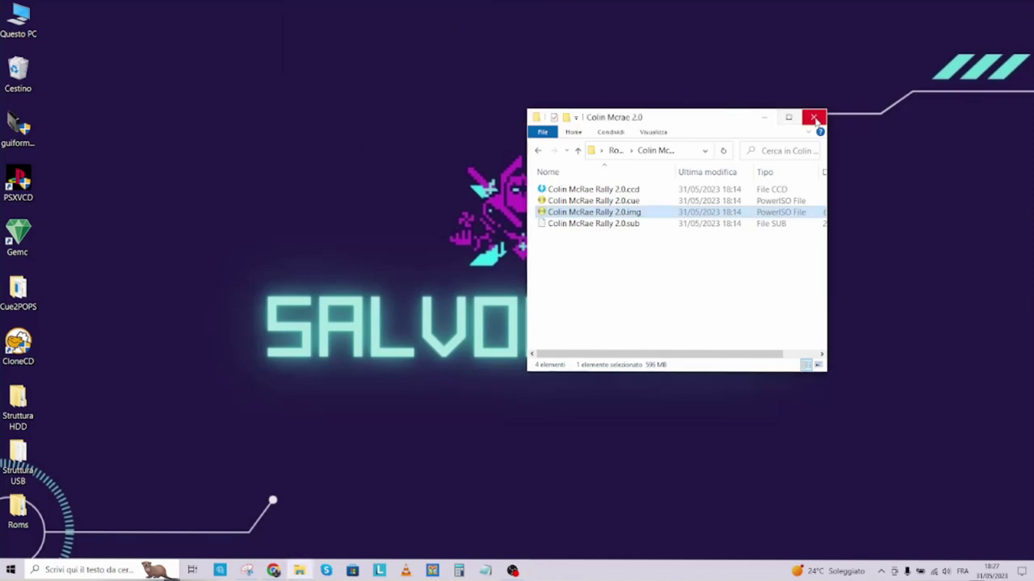
Review the game folders inside Roms and close the folder window.
{"action": "left_click", "coordinate": [577, 151]}
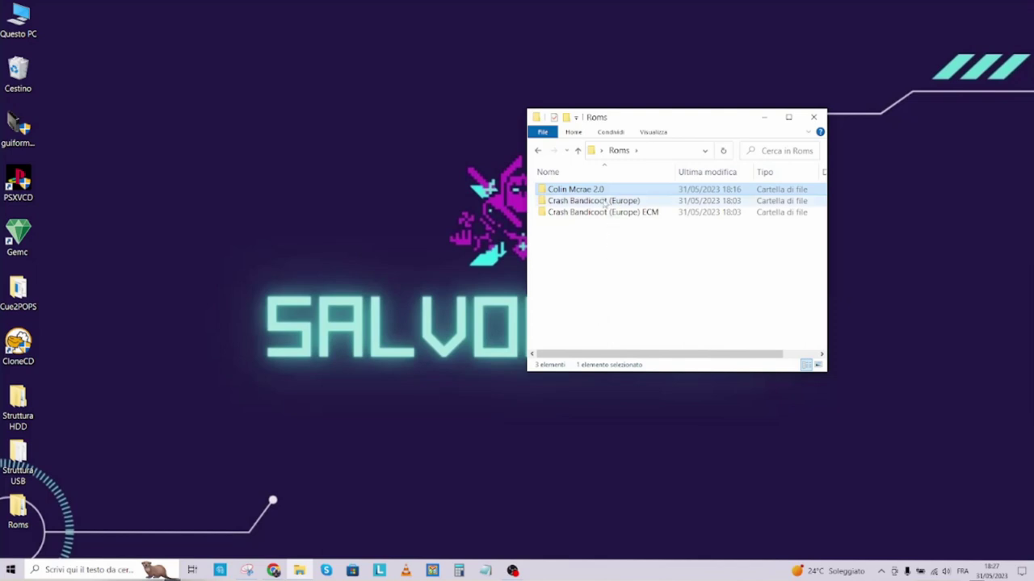
{"action": "mouse_move", "coordinate": [596, 205]}
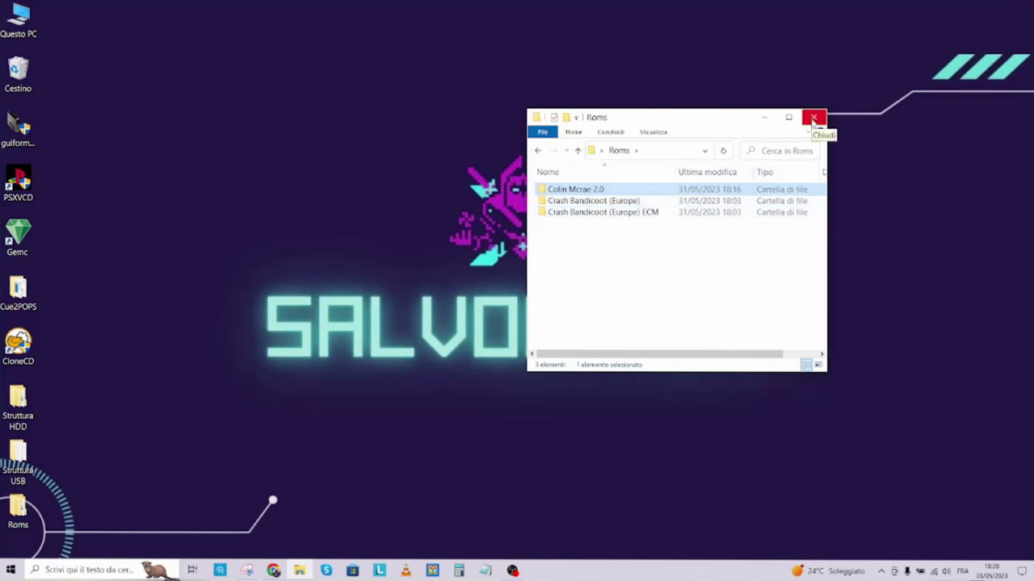
{"action": "left_click", "coordinate": [813, 119]}
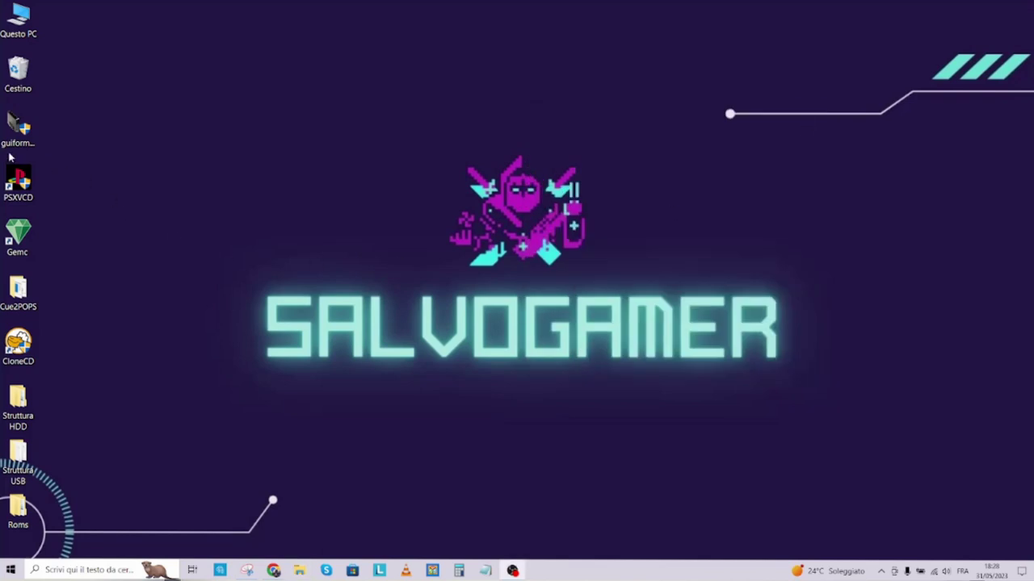
Launch the FAT32 Format tool (guiformat) and check the USB drive's letter in Questo PC against its drive selection.
{"action": "double_click", "coordinate": [15, 137]}
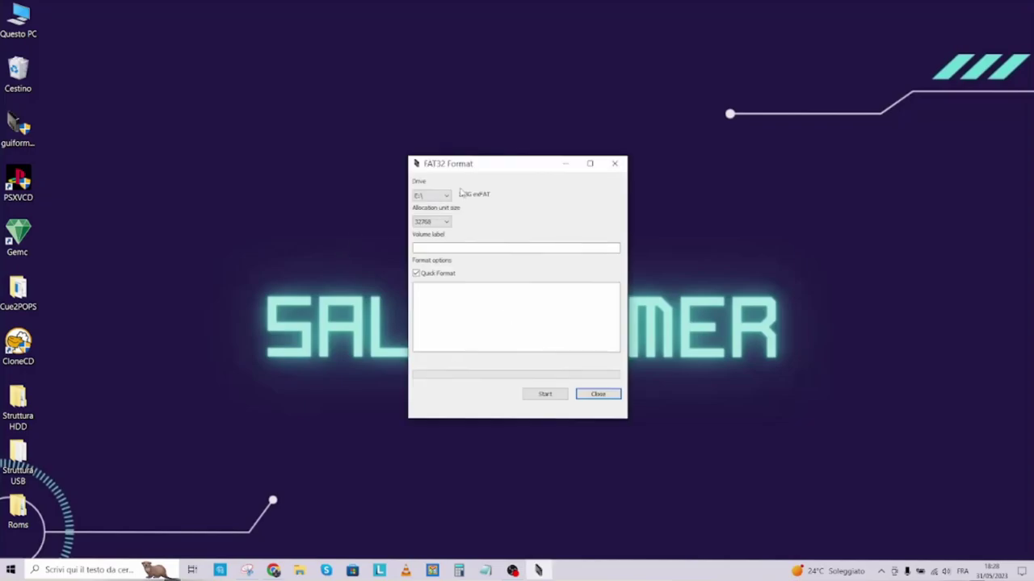
{"action": "double_click", "coordinate": [18, 16]}
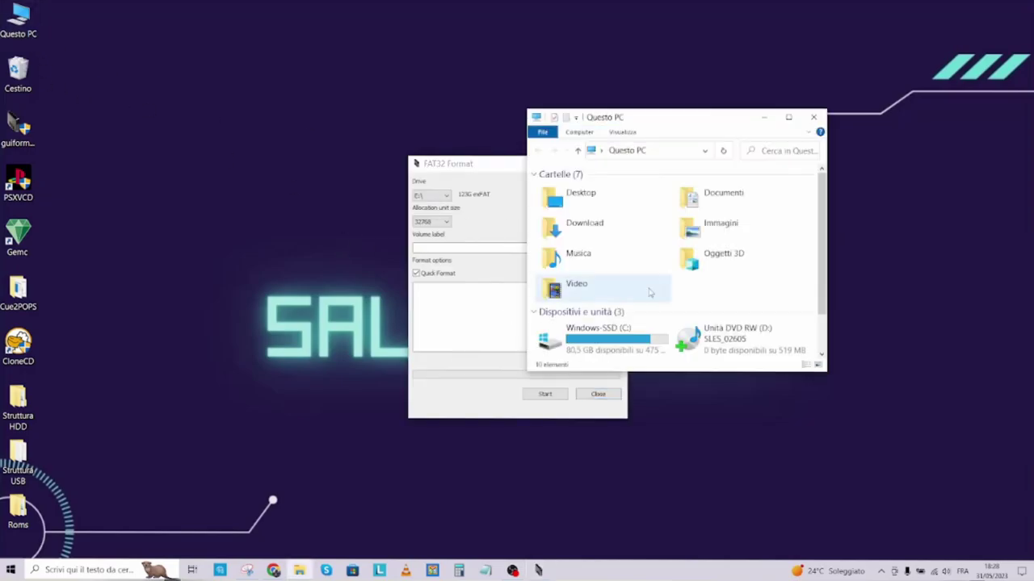
{"action": "scroll", "coordinate": [714, 343], "scroll_direction": "down", "scroll_amount": 1}
{"action": "left_click", "coordinate": [578, 346]}
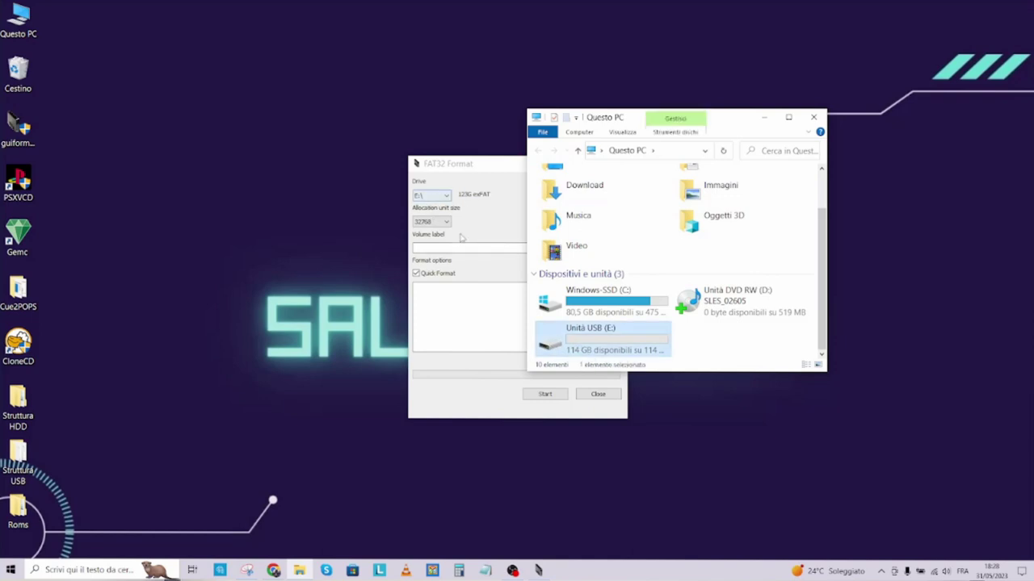
Quick-format USB drive E: as FAT32 with a 32768 allocation unit size and close the format tool.
{"action": "mouse_move", "coordinate": [598, 347]}
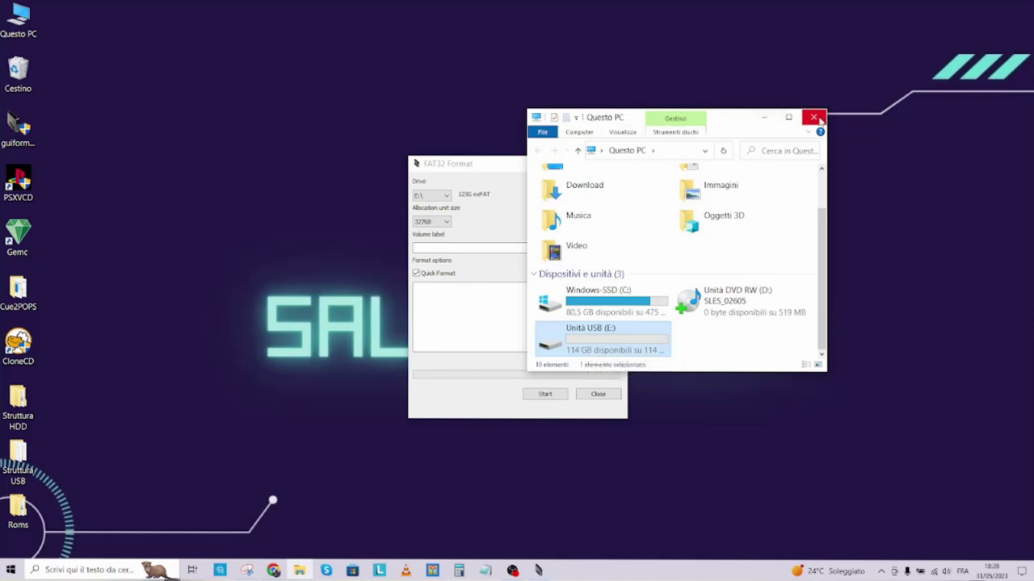
{"action": "left_click", "coordinate": [813, 117]}
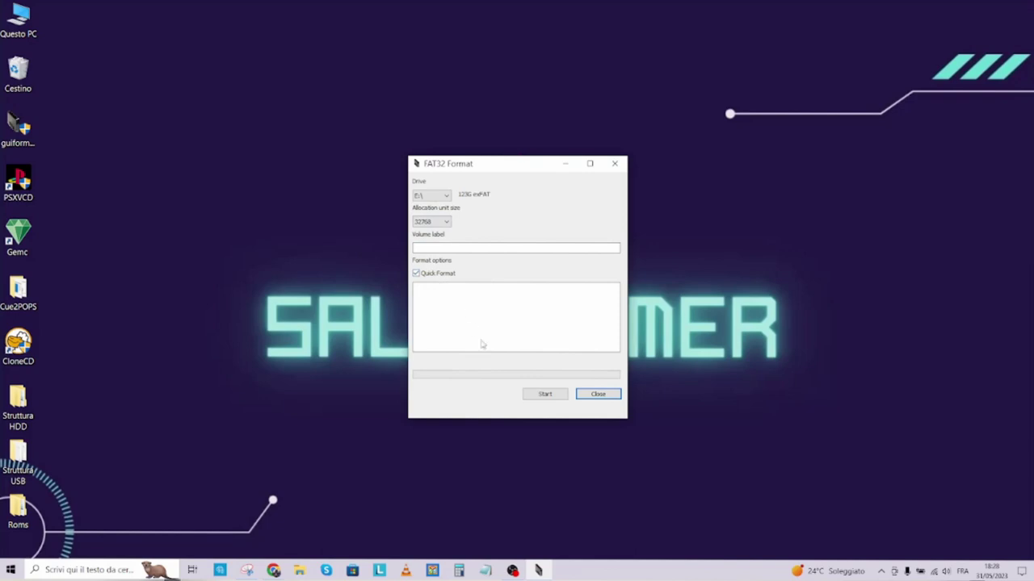
{"action": "left_click", "coordinate": [546, 395]}
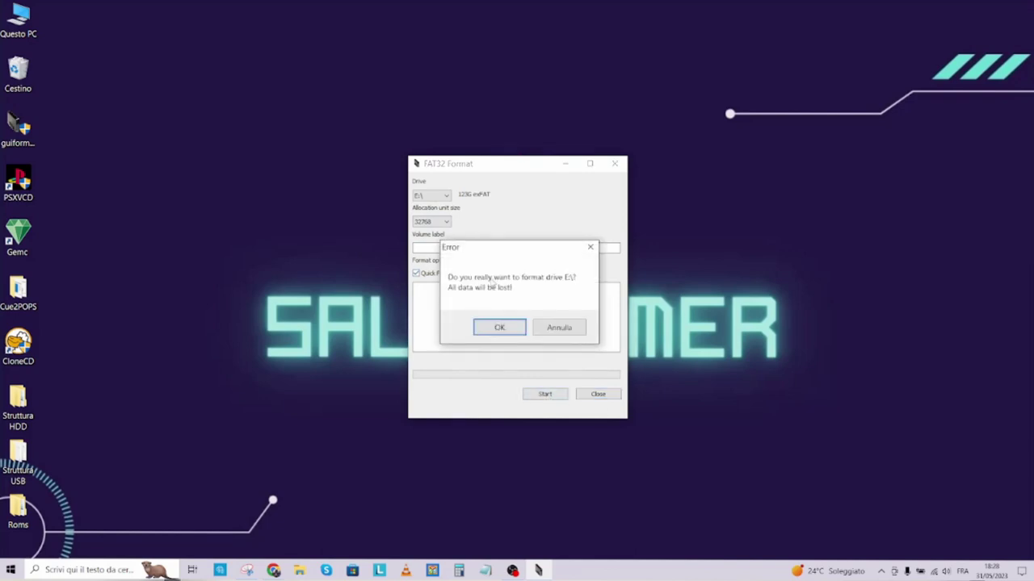
{"action": "left_click", "coordinate": [501, 328]}
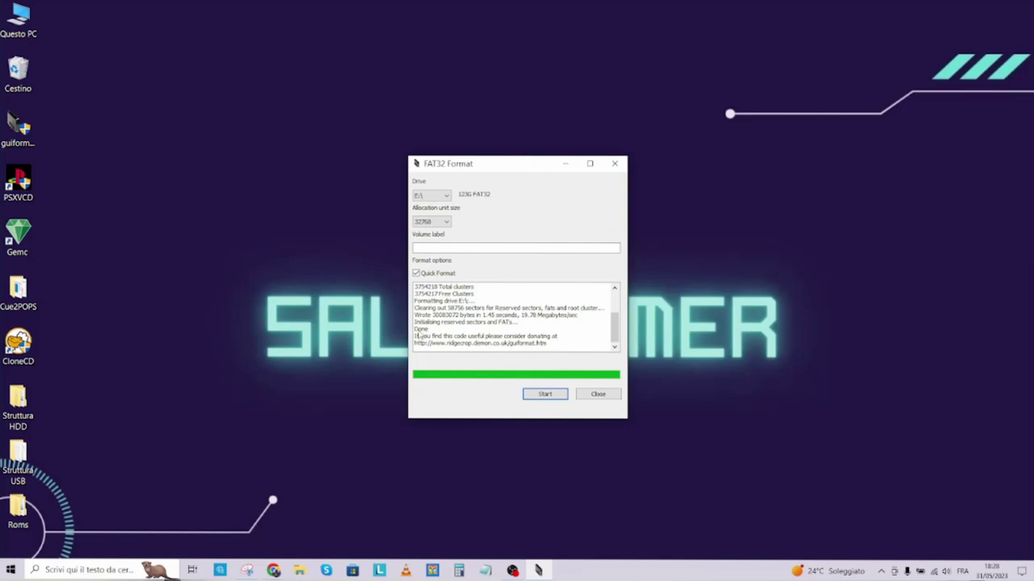
{"action": "left_click", "coordinate": [597, 397]}
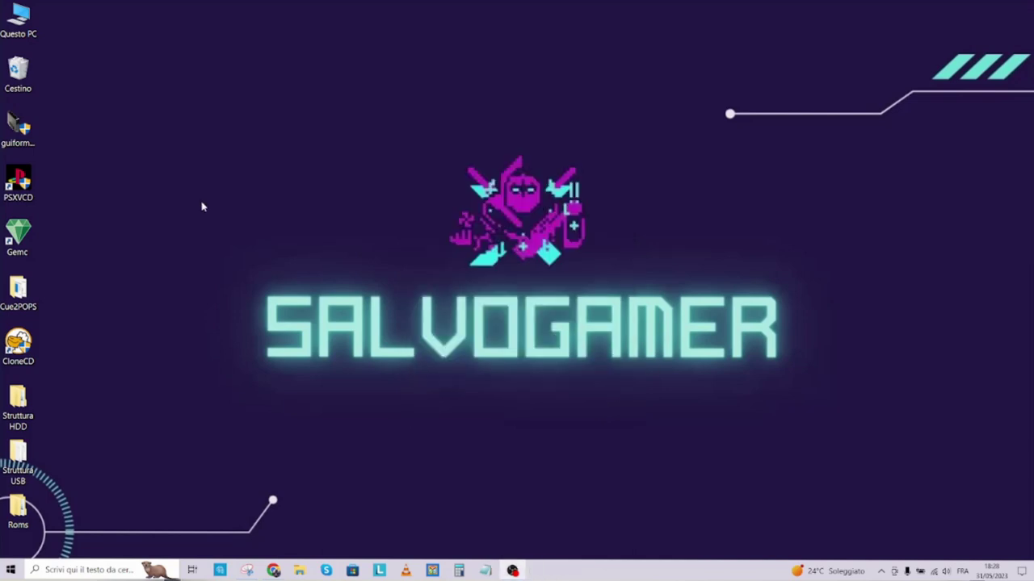
Check the file system of USB drive E: in its properties, then close the properties and Questo PC.
{"action": "double_click", "coordinate": [23, 22]}
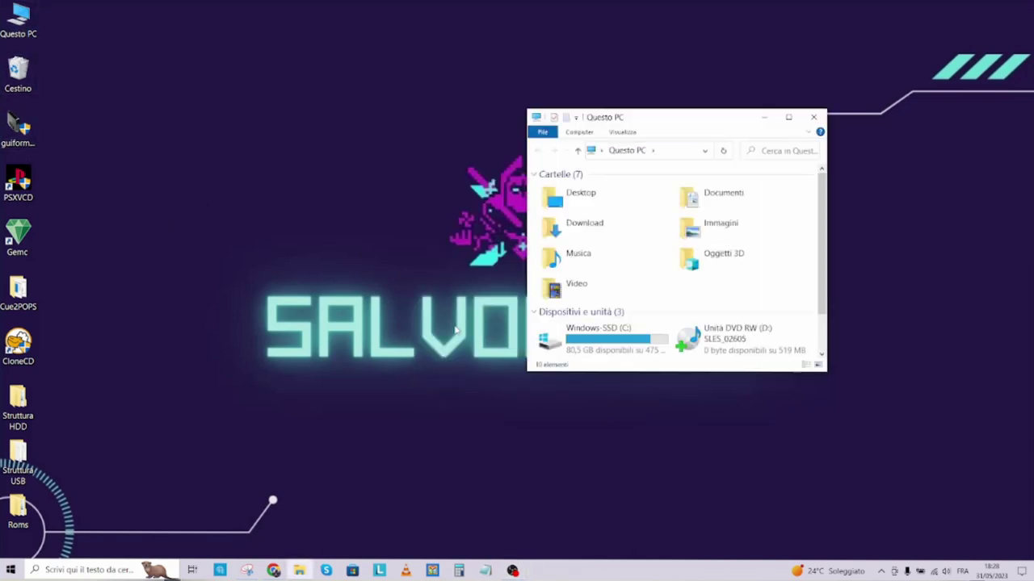
{"action": "scroll", "coordinate": [598, 331], "scroll_direction": "down", "scroll_amount": 2}
{"action": "right_click", "coordinate": [574, 349]}
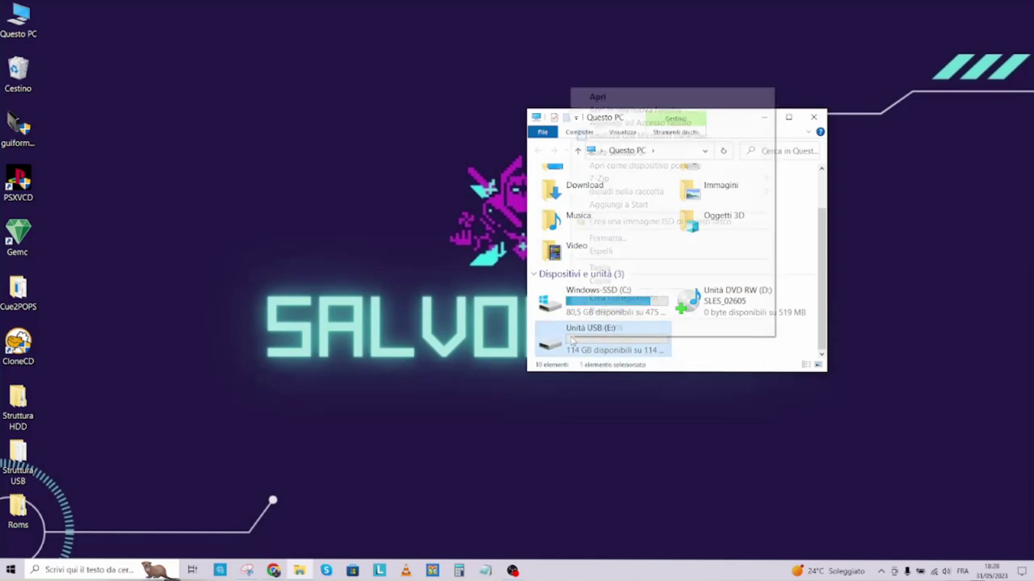
{"action": "left_click", "coordinate": [605, 327]}
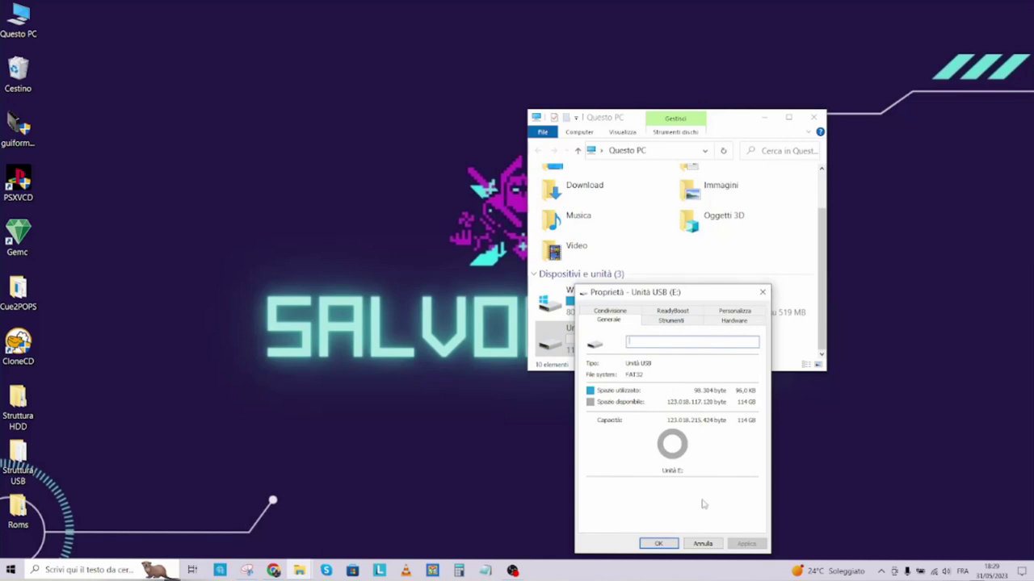
{"action": "left_click", "coordinate": [708, 544]}
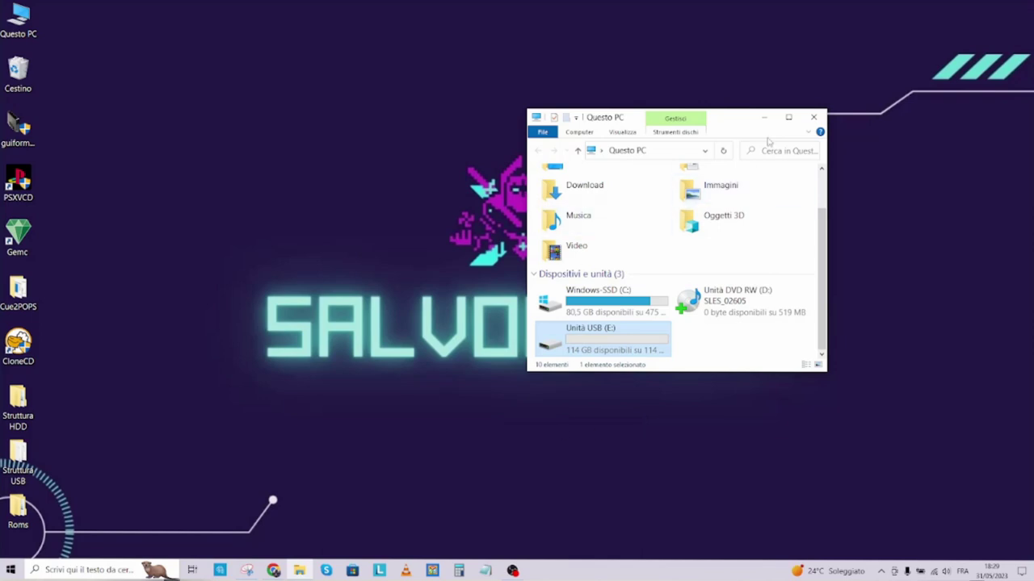
{"action": "left_click", "coordinate": [813, 119]}
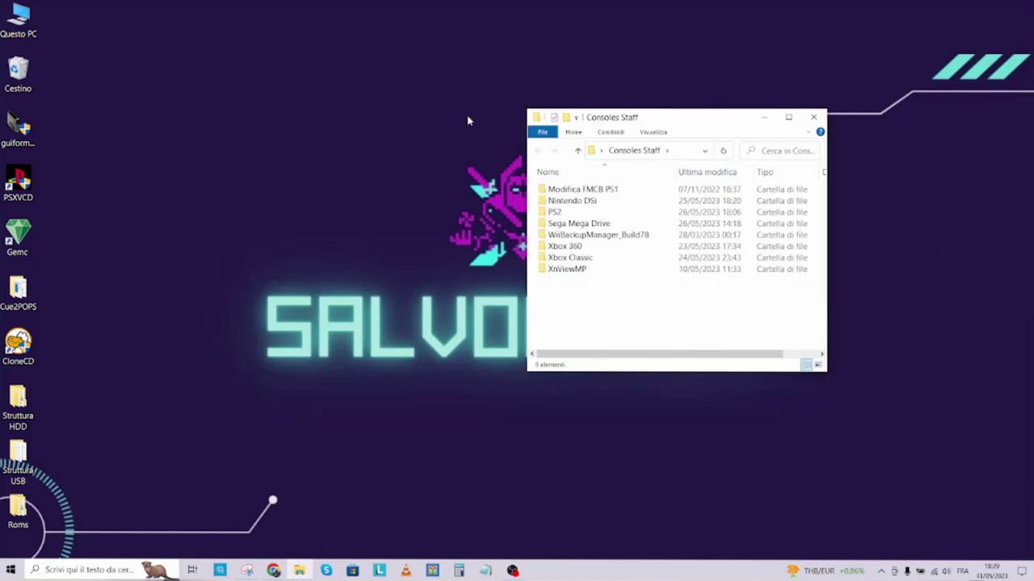
Move the OPL 22.3 folder from the PS2 folder in Consoles Staff to the desktop, beside Roms.
{"action": "double_click", "coordinate": [590, 211]}
{"action": "left_click_drag", "start_coordinate": [565, 211], "coordinate": [156, 423]}
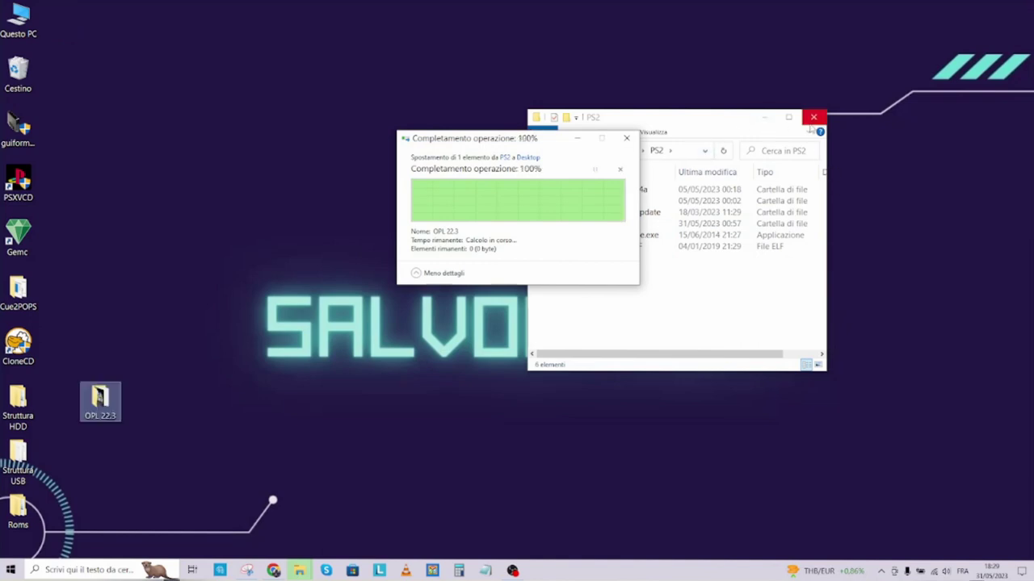
{"action": "left_click", "coordinate": [813, 117]}
{"action": "left_click_drag", "start_coordinate": [116, 409], "coordinate": [68, 510]}
Run OPL_Manager.exe from the OPL 22.3 folder as administrator and decline creating the ART/CFG/CD/DVD folders.
{"action": "double_click", "coordinate": [61, 509]}
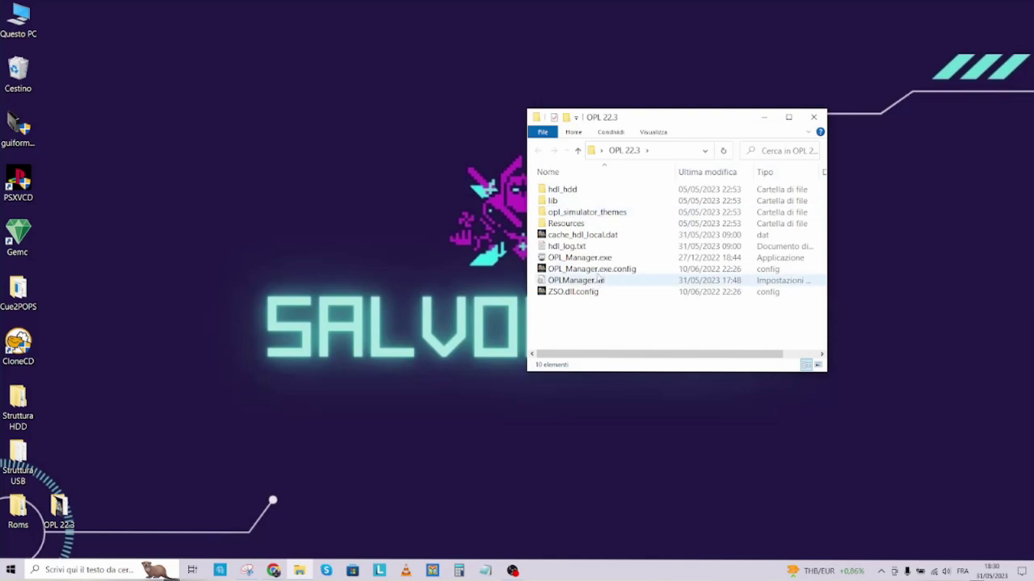
{"action": "left_click", "coordinate": [565, 257]}
{"action": "right_click", "coordinate": [566, 257]}
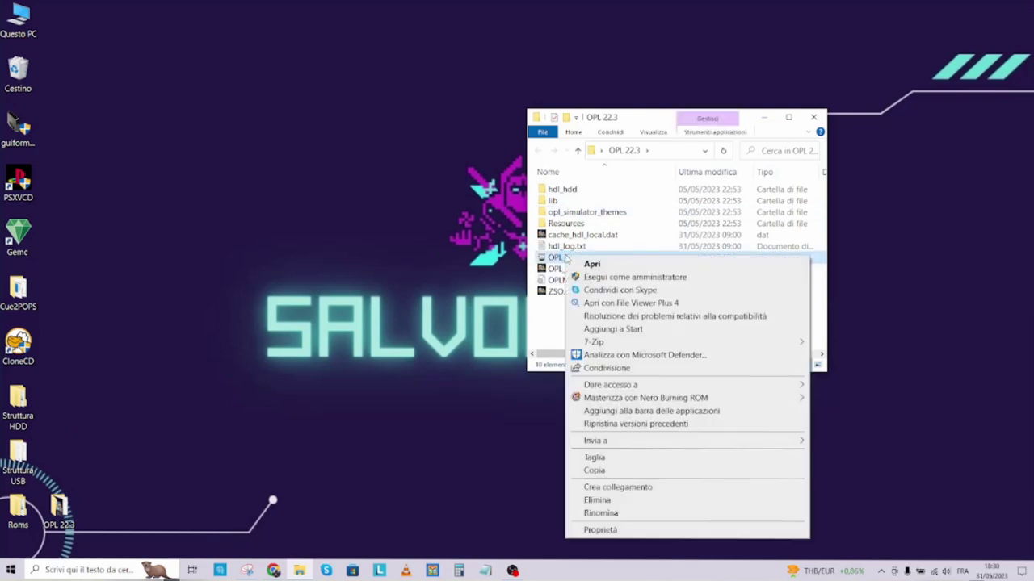
{"action": "left_click", "coordinate": [618, 279]}
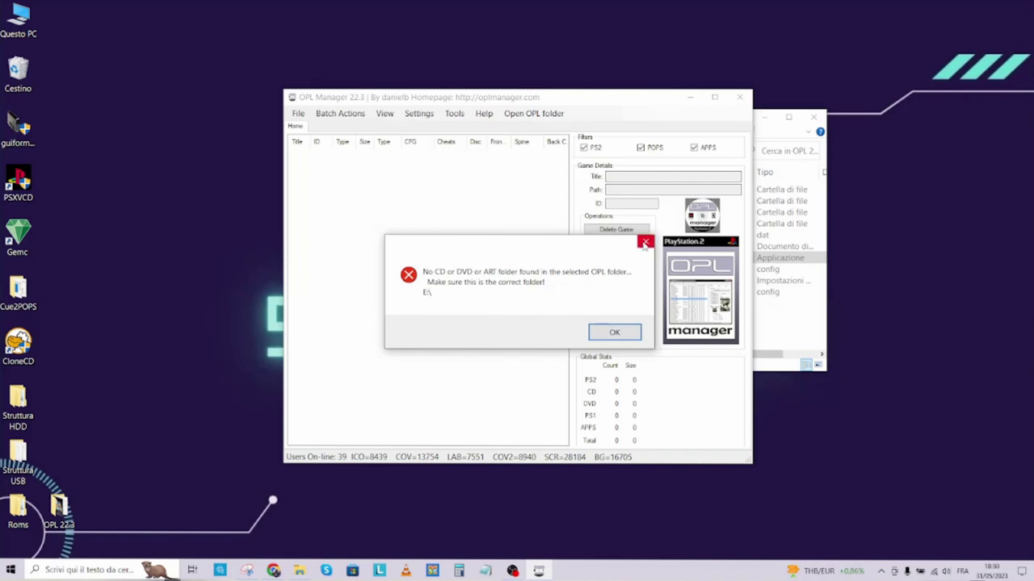
{"action": "left_click", "coordinate": [646, 243]}
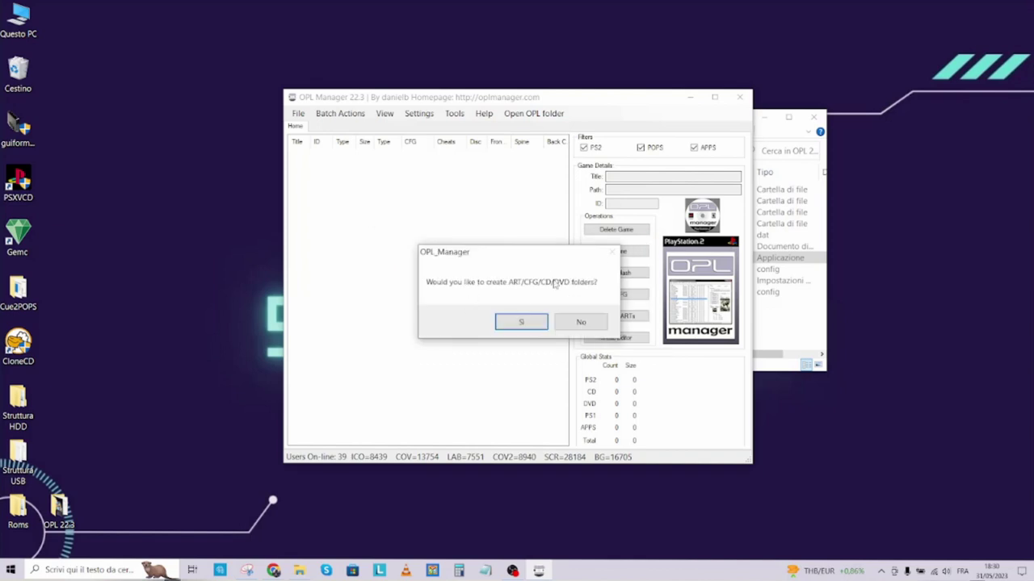
{"action": "left_click", "coordinate": [588, 323]}
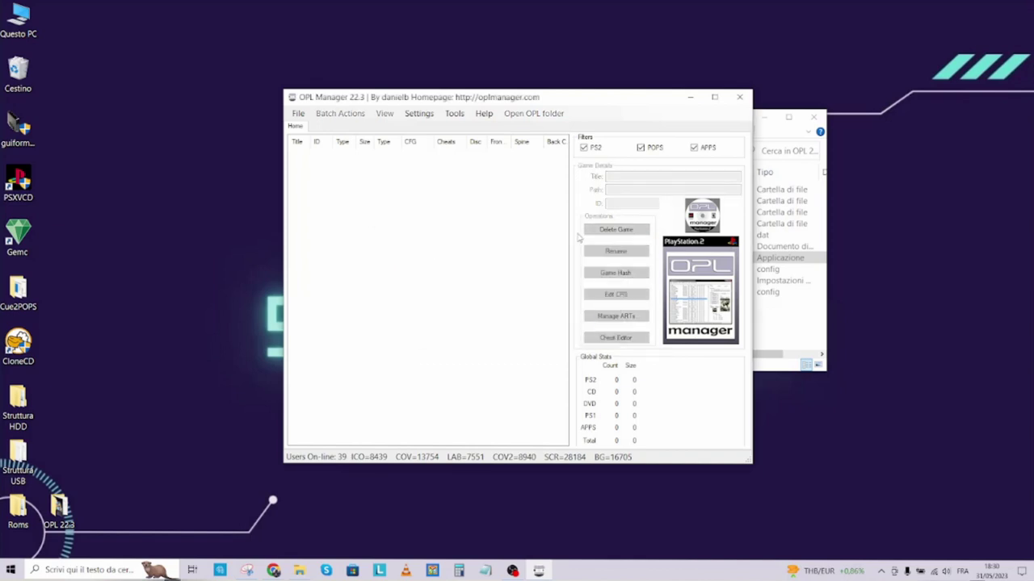
Select USB drive E: as the OPL folder path in Normal mode.
{"action": "left_click", "coordinate": [419, 114]}
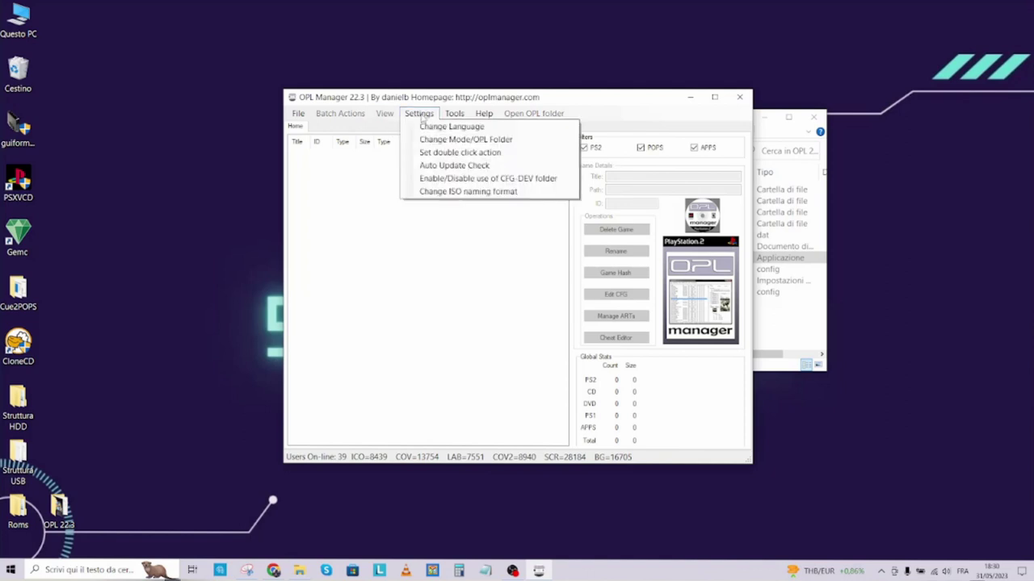
{"action": "left_click", "coordinate": [478, 140]}
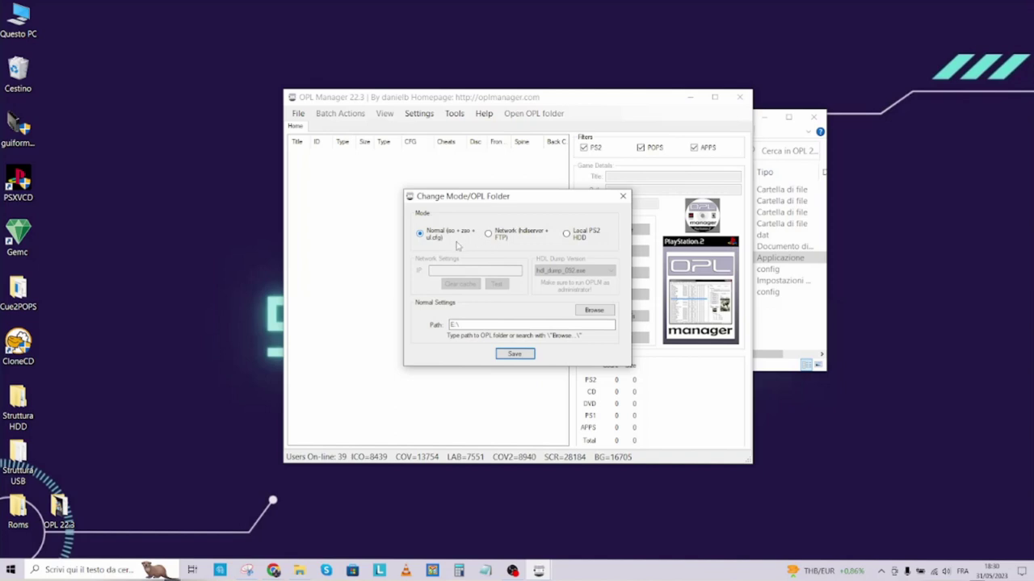
{"action": "left_click", "coordinate": [589, 314]}
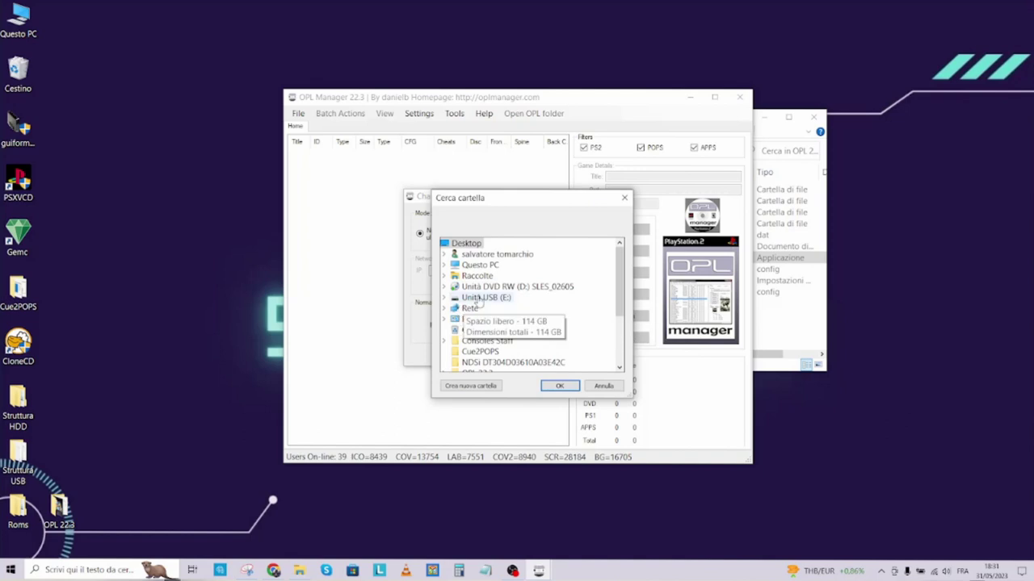
{"action": "left_click", "coordinate": [485, 297]}
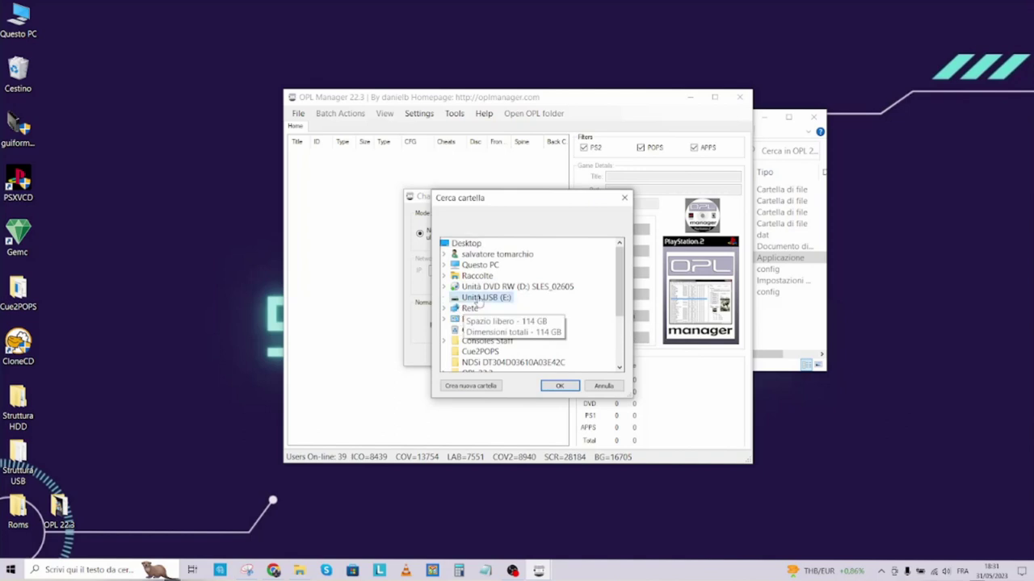
{"action": "left_click", "coordinate": [559, 386]}
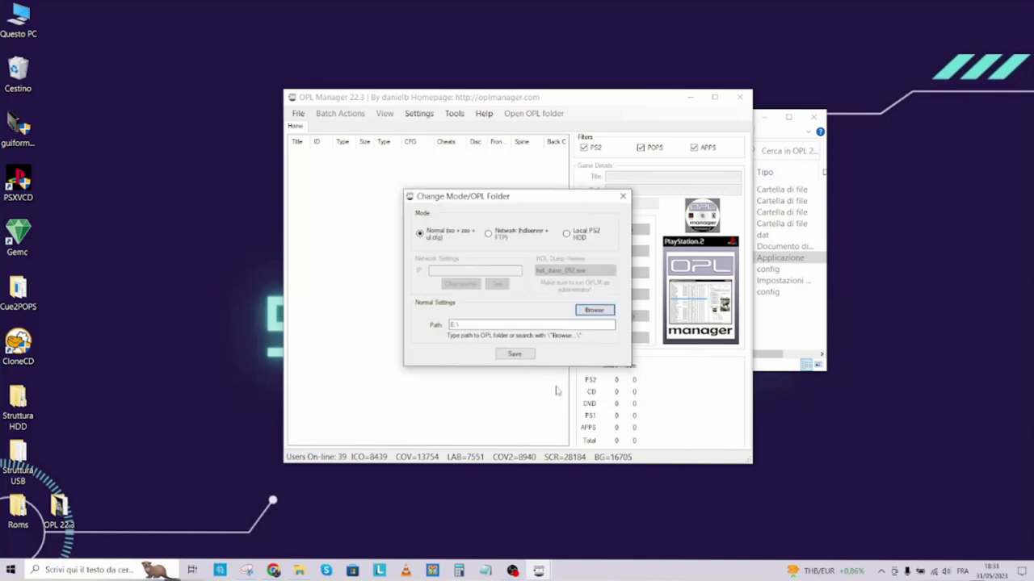
Save the OPL folder setting and accept creating the ART/CFG/CD/DVD folders on the USB drive.
{"action": "left_click", "coordinate": [514, 355]}
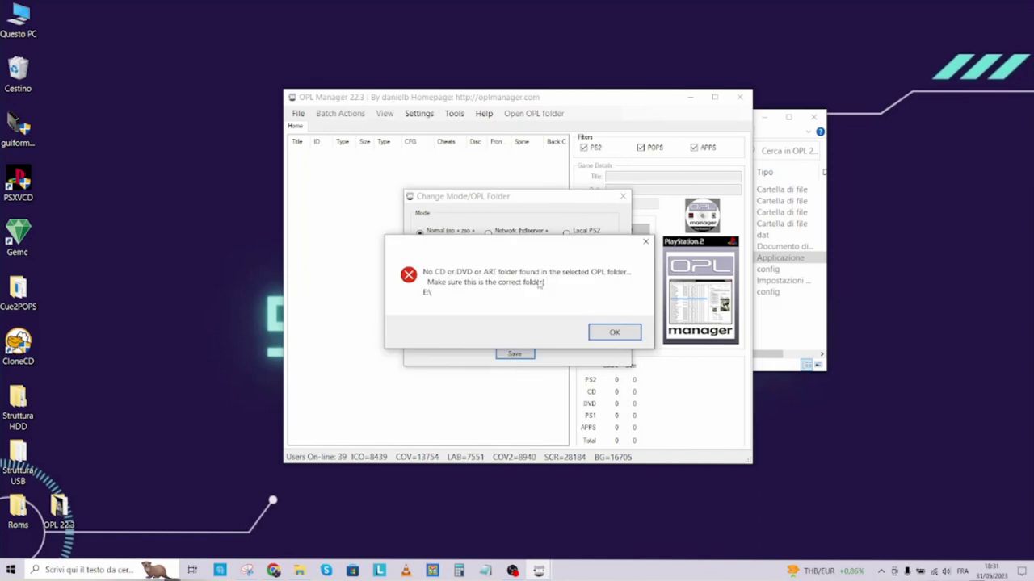
{"action": "left_click", "coordinate": [616, 334]}
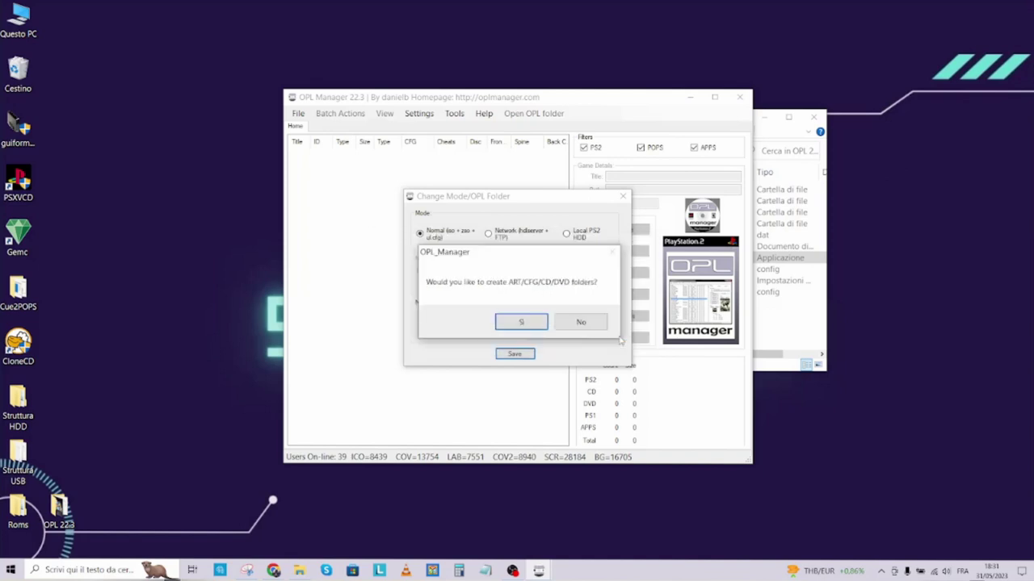
{"action": "left_click", "coordinate": [517, 323]}
{"action": "left_click", "coordinate": [513, 355]}
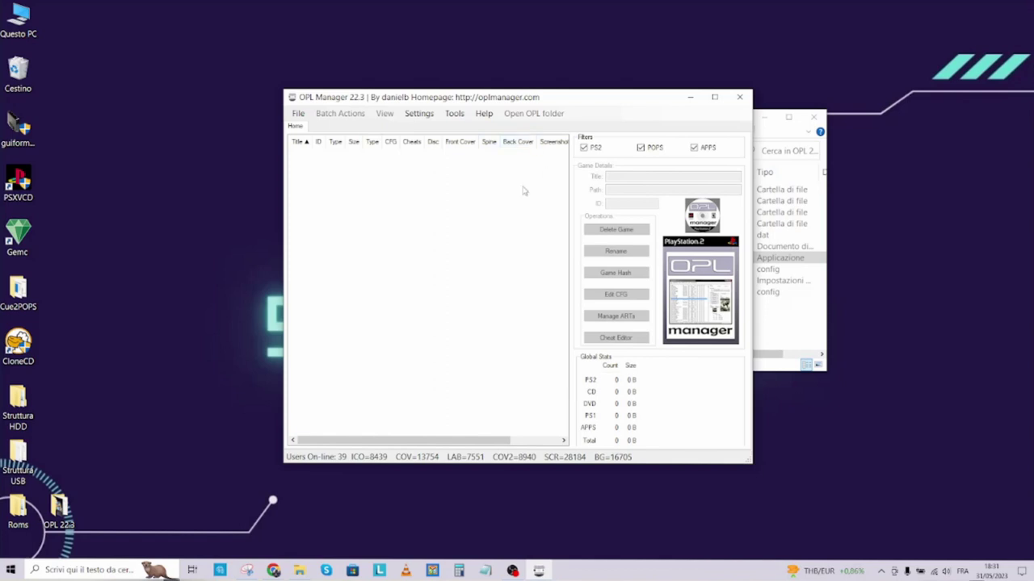
Minimize OPL Manager, examine the folders created on USB drive E:, singling out POPS, and close the folder windows.
{"action": "left_click", "coordinate": [690, 97]}
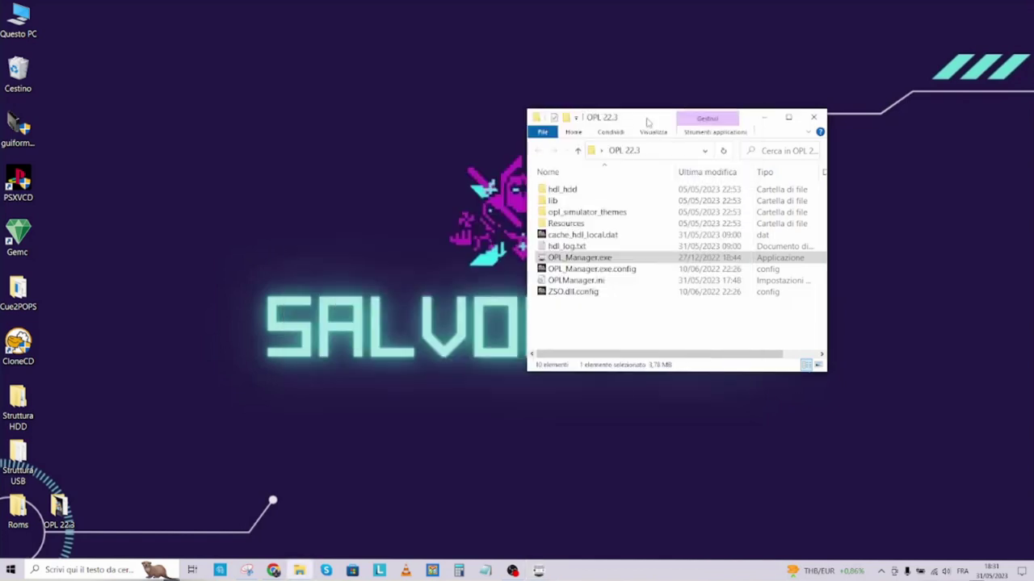
{"action": "double_click", "coordinate": [20, 18]}
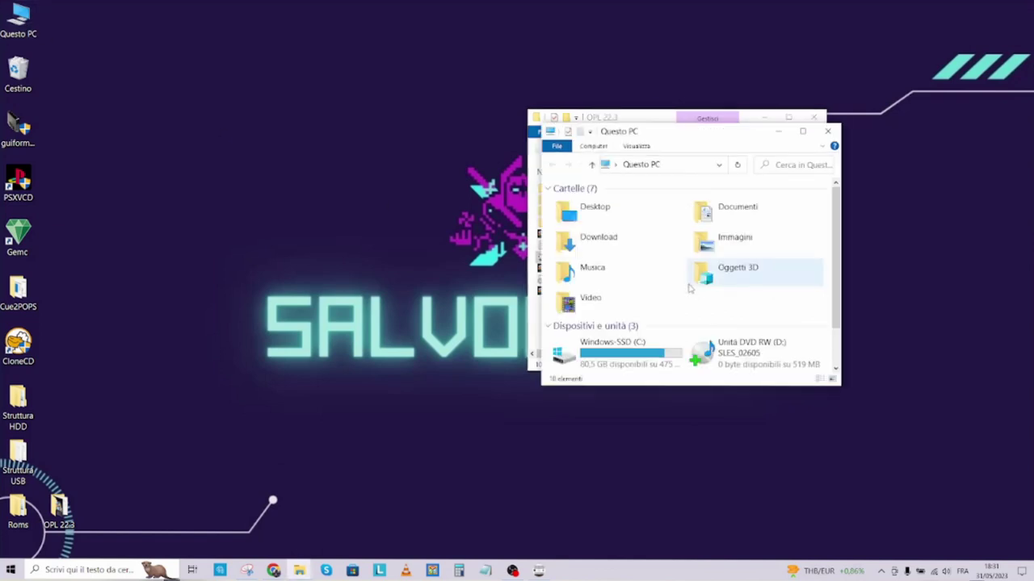
{"action": "scroll", "coordinate": [630, 368], "scroll_direction": "down", "scroll_amount": 1}
{"action": "double_click", "coordinate": [630, 369]}
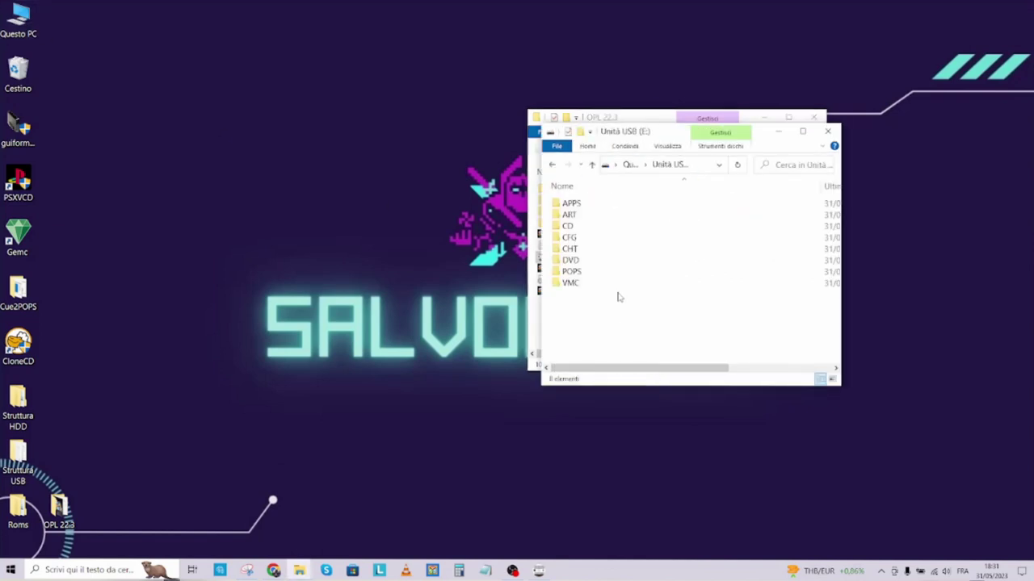
{"action": "left_click_drag", "start_coordinate": [552, 319], "coordinate": [583, 201]}
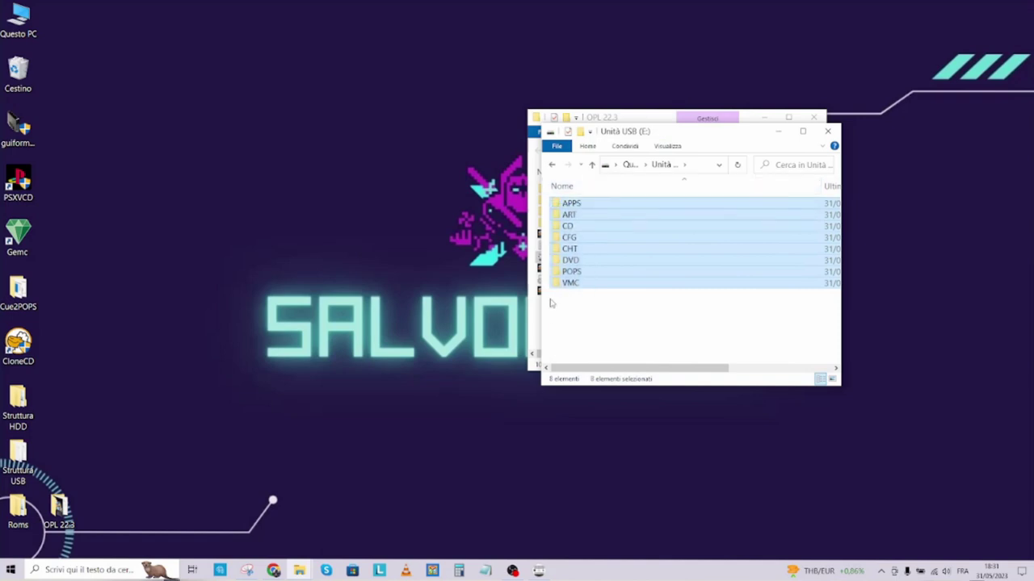
{"action": "left_click", "coordinate": [587, 341]}
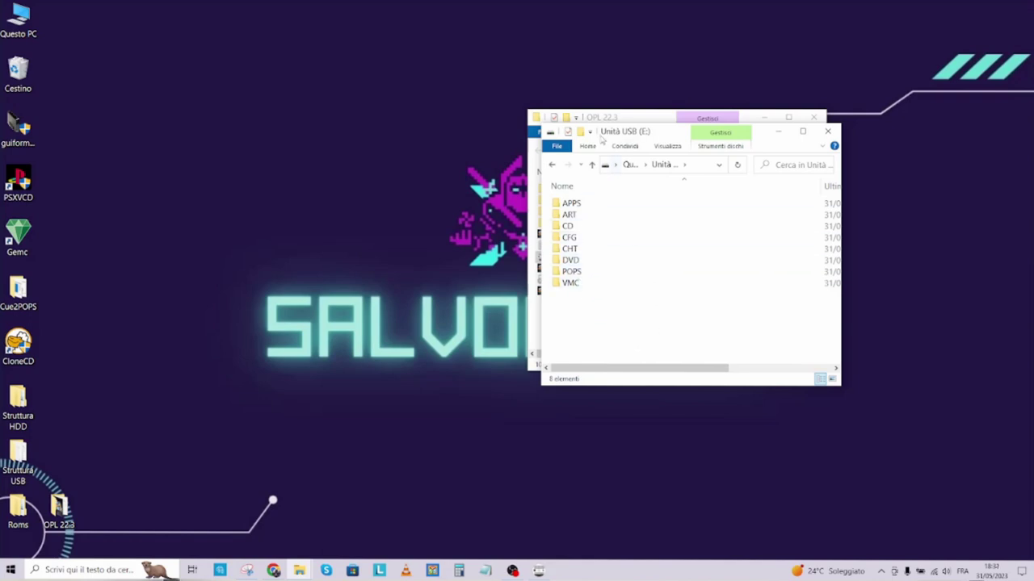
{"action": "left_click", "coordinate": [570, 272]}
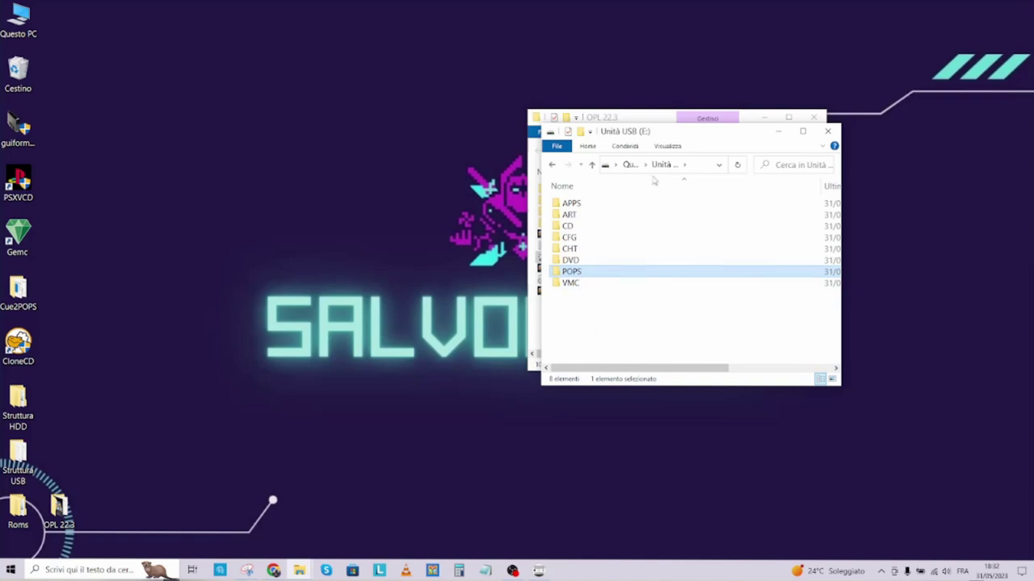
{"action": "left_click", "coordinate": [826, 131]}
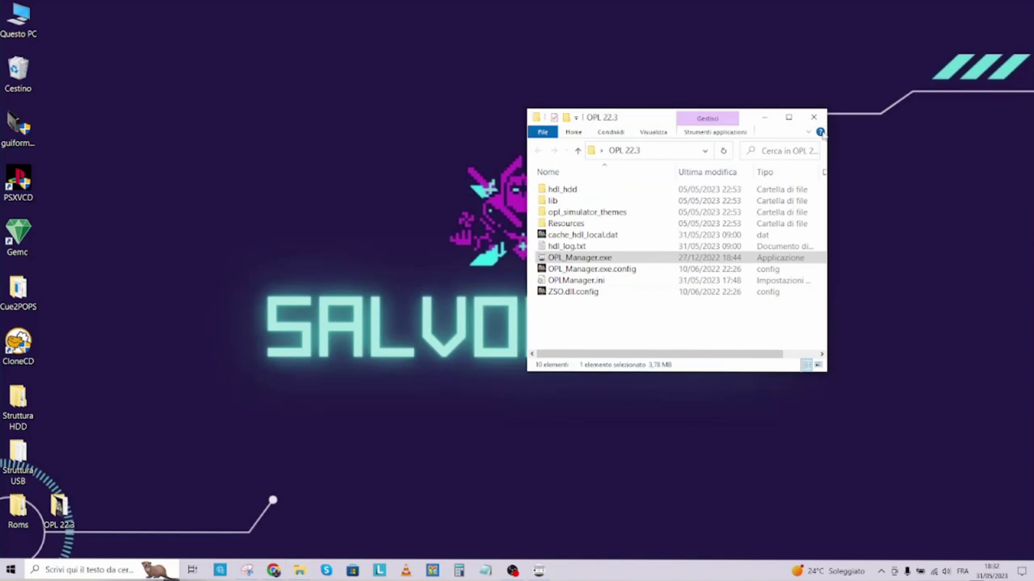
{"action": "left_click", "coordinate": [810, 118]}
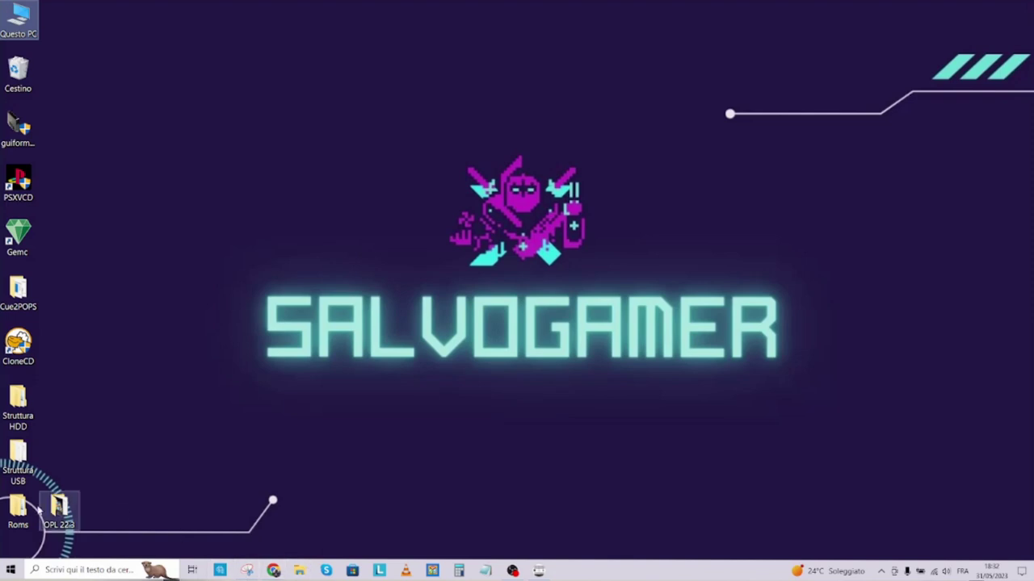
Inspect the Crash Bandicoot (Europe) image files inside Roms and return to the Roms folder.
{"action": "double_click", "coordinate": [21, 508]}
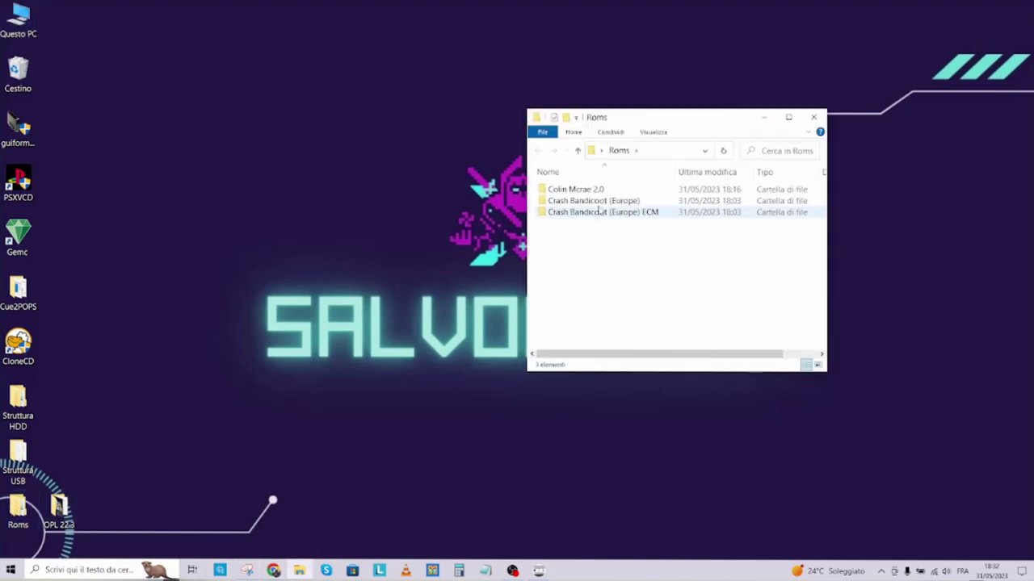
{"action": "double_click", "coordinate": [597, 201]}
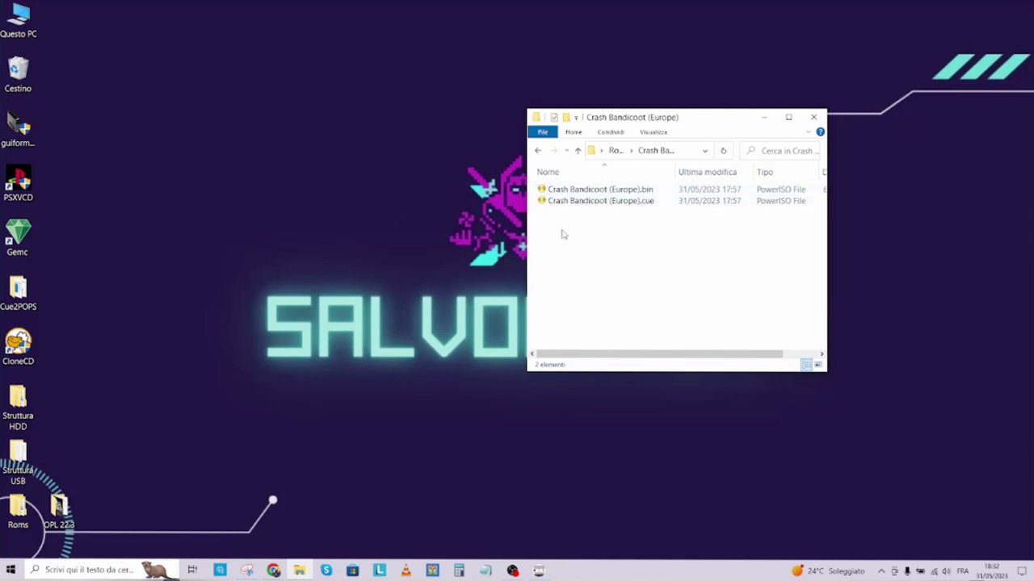
{"action": "left_click", "coordinate": [577, 150]}
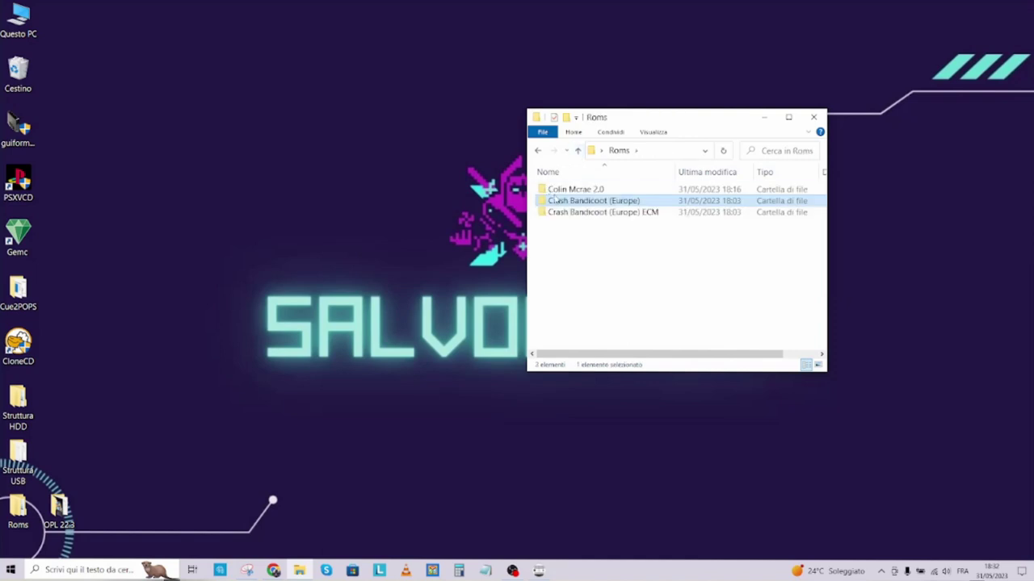
Inspect the Colin Mcrae 2.0 image files in Roms and open the Crash Bandicoot (Europe) ECM folder.
{"action": "double_click", "coordinate": [557, 189]}
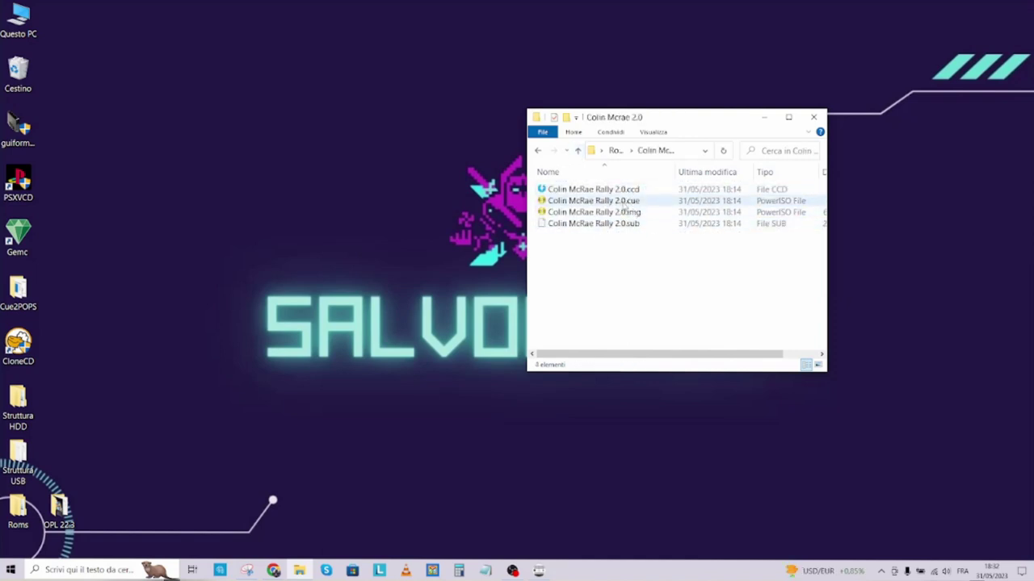
{"action": "left_click", "coordinate": [578, 152]}
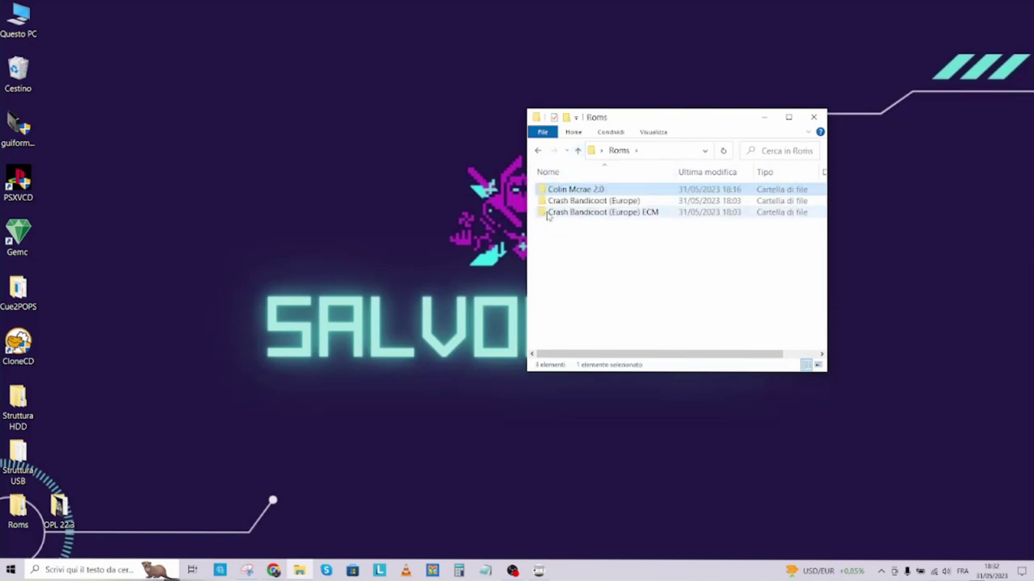
{"action": "double_click", "coordinate": [588, 214]}
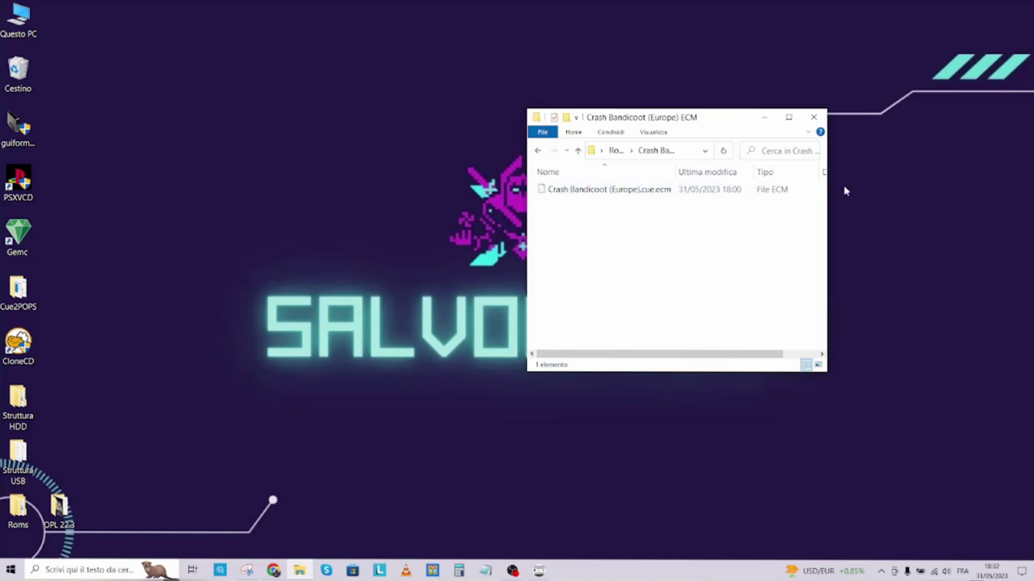
Launch Gemc and load Crash Bandicoot (Europe).cue.ecm from the Crash Bandicoot (Europe) ECM folder.
{"action": "double_click", "coordinate": [17, 240]}
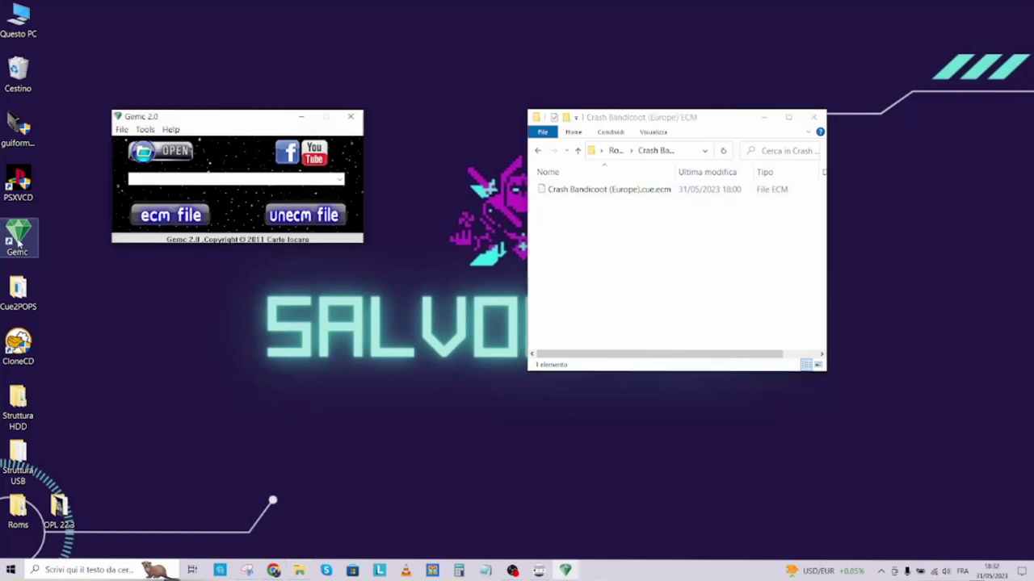
{"action": "left_click", "coordinate": [165, 152]}
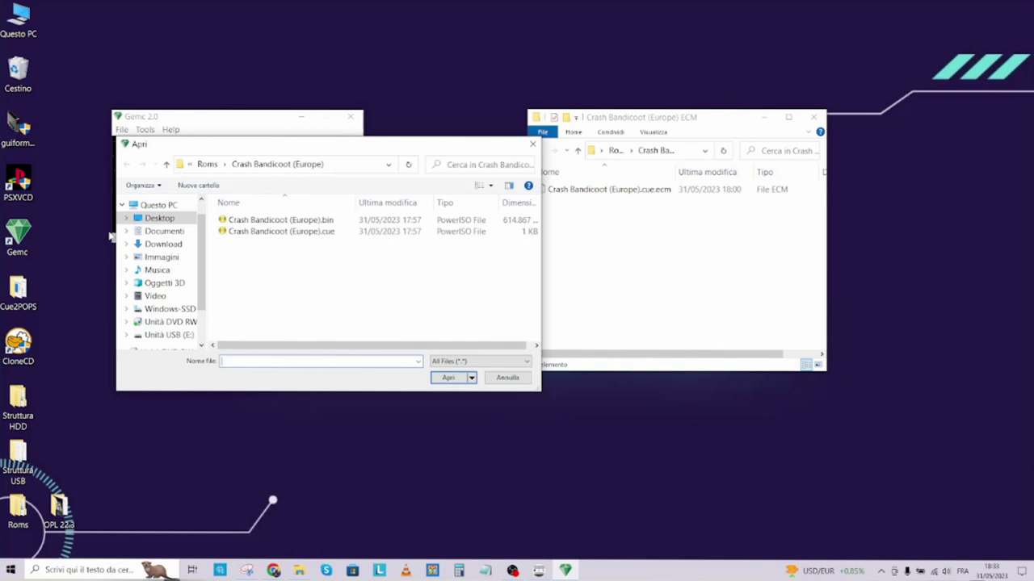
{"action": "left_click", "coordinate": [166, 164]}
{"action": "double_click", "coordinate": [279, 242]}
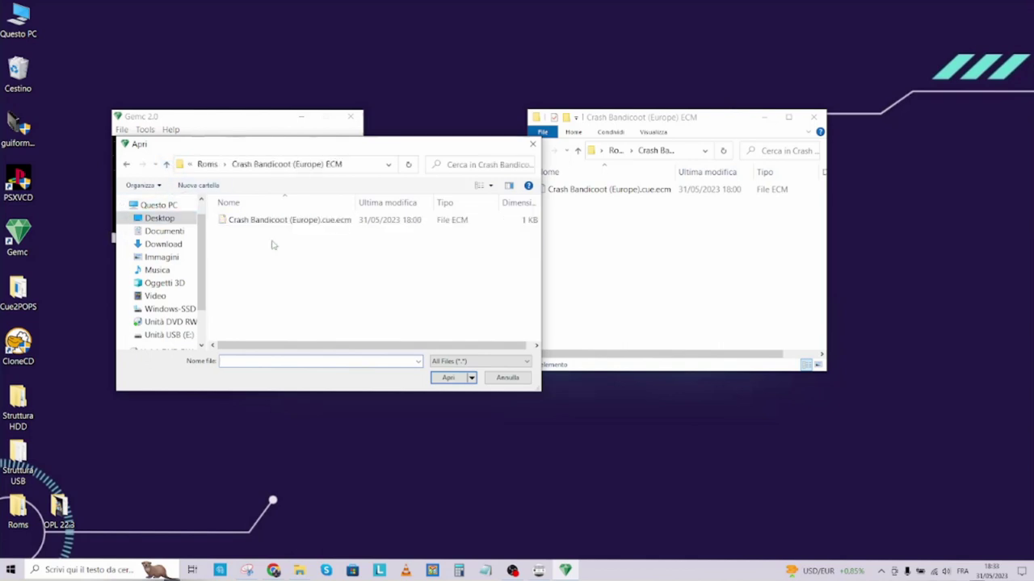
{"action": "double_click", "coordinate": [261, 221]}
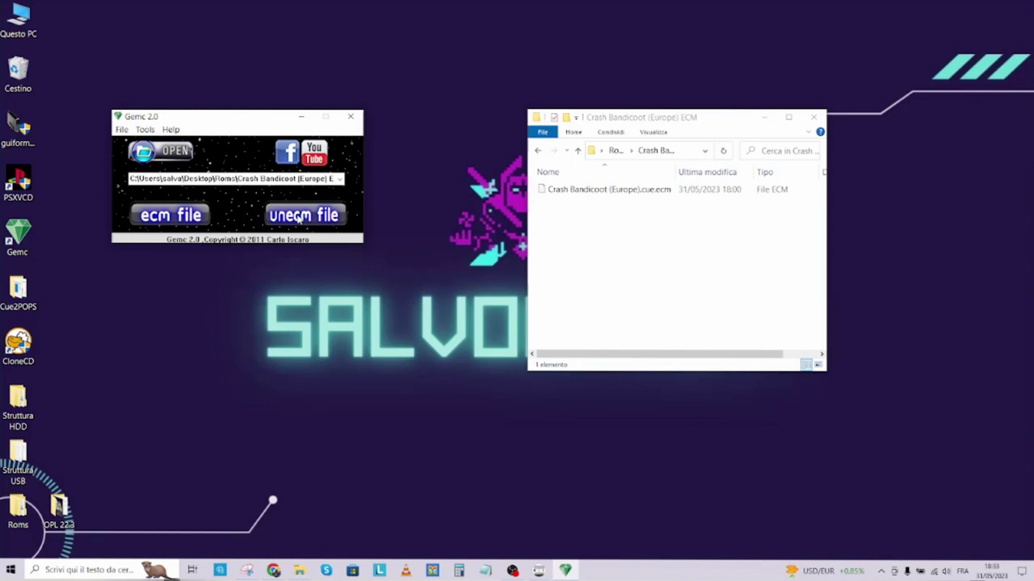
Decode the loaded ECM file with unecm, close the progress window and single out the decoded .cue file.
{"action": "left_click", "coordinate": [299, 217]}
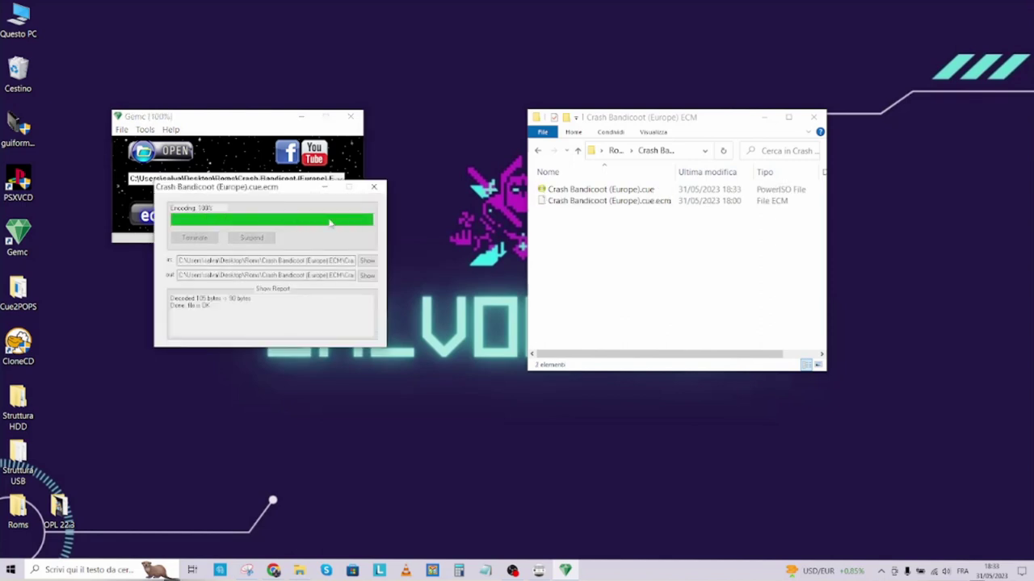
{"action": "left_click", "coordinate": [374, 189]}
{"action": "left_click", "coordinate": [612, 192]}
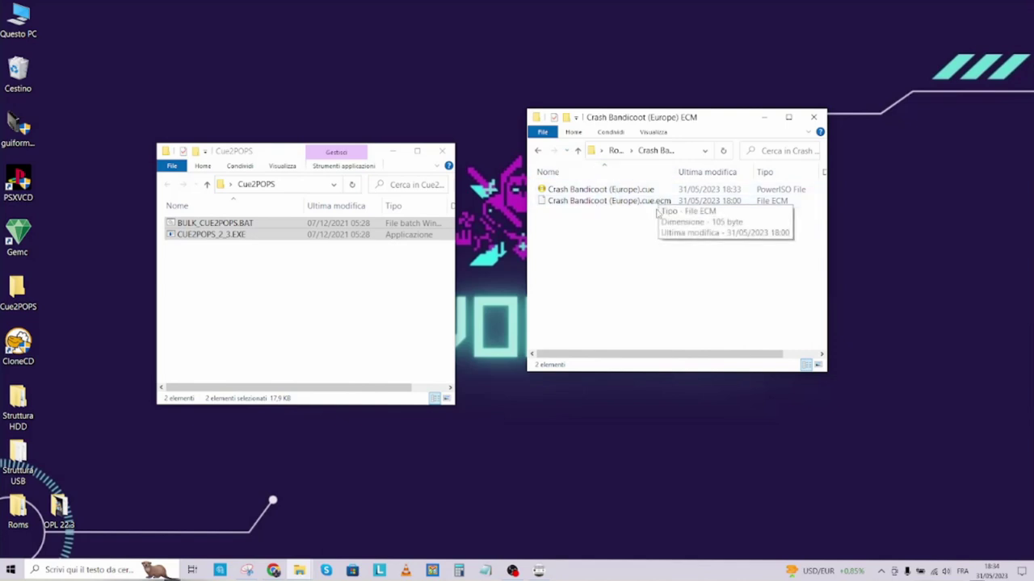
Delete the Crash Bandicoot (Europe) ECM folder from Roms and open the Crash Bandicoot (Europe) folder.
{"action": "left_click", "coordinate": [577, 151]}
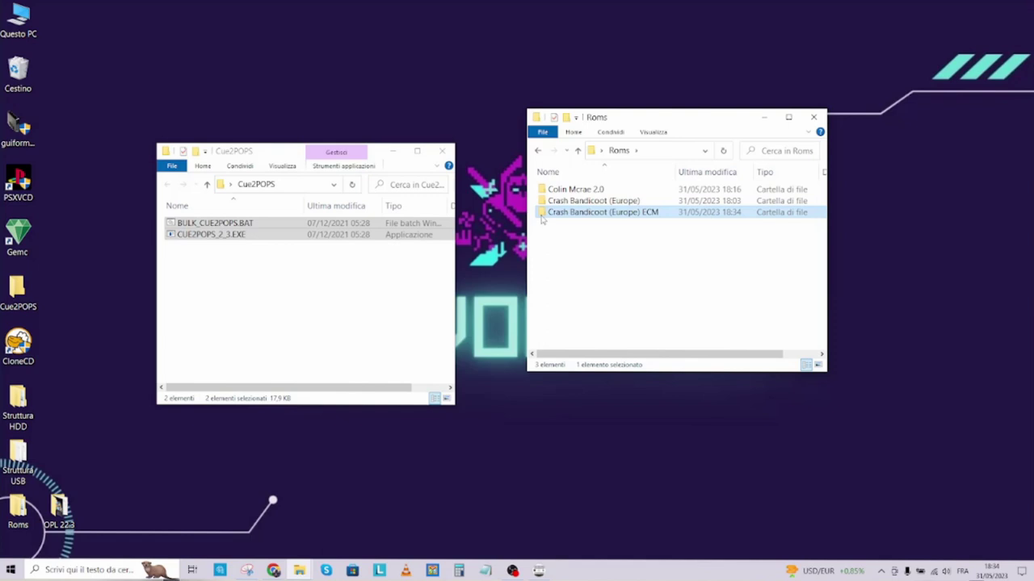
{"action": "key", "text": "Delete"}
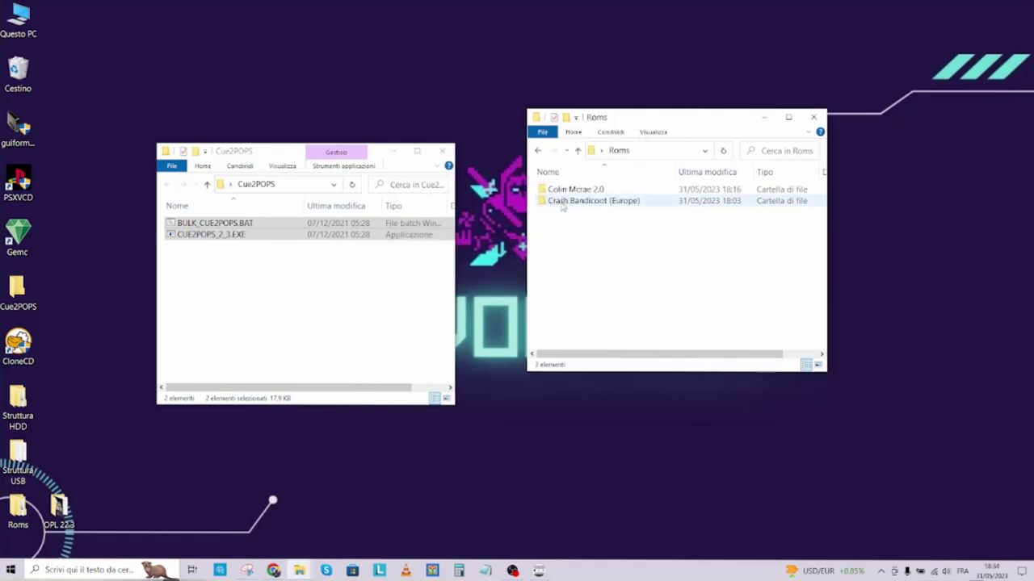
{"action": "mouse_move", "coordinate": [563, 207]}
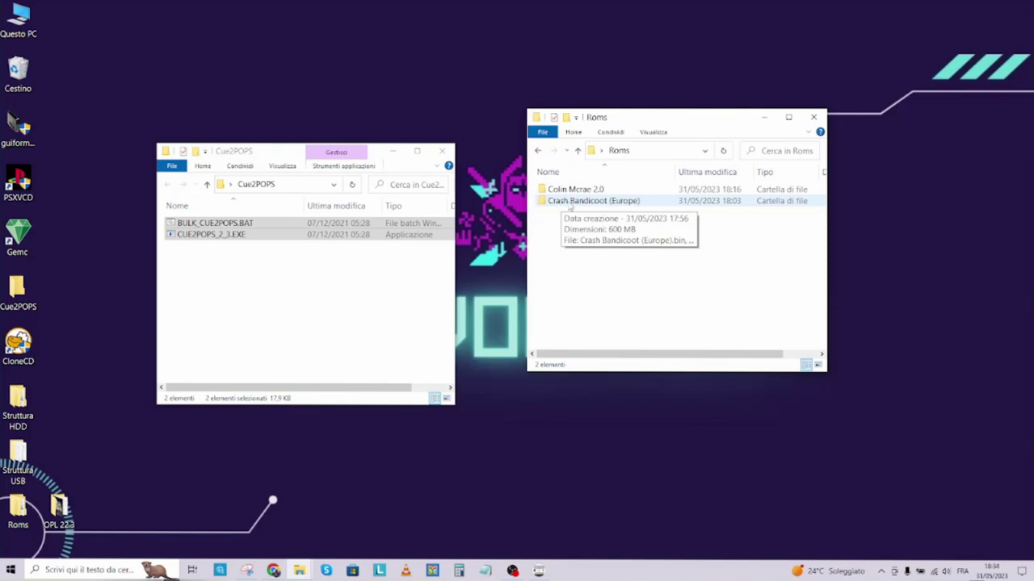
{"action": "double_click", "coordinate": [569, 202]}
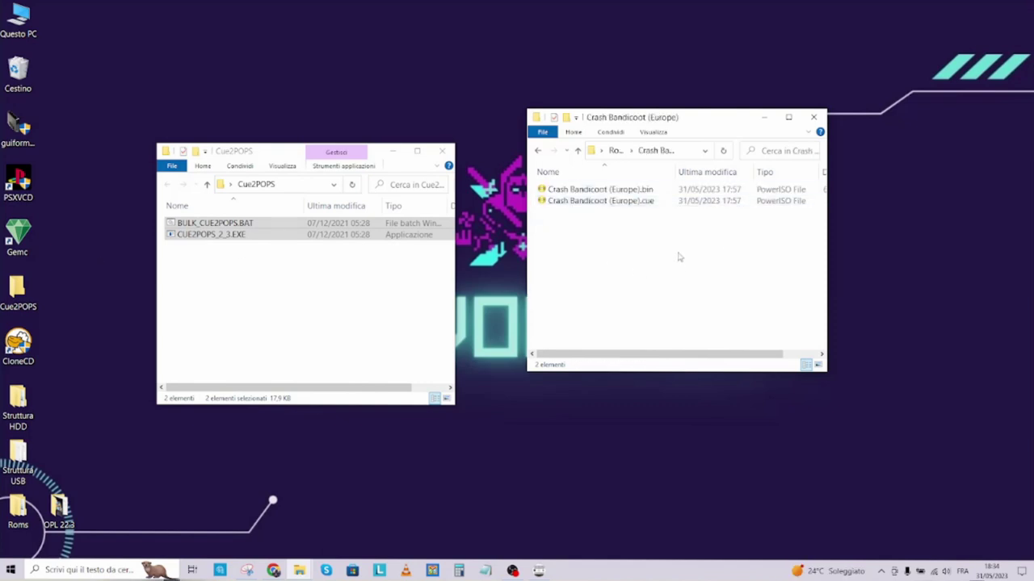
Reopen the Cue2POPS folder and move BULK_CUE2POPS.BAT and CUE2POPS_2_3.EXE into the Crash Bandicoot (Europe) folder.
{"action": "left_click", "coordinate": [441, 152]}
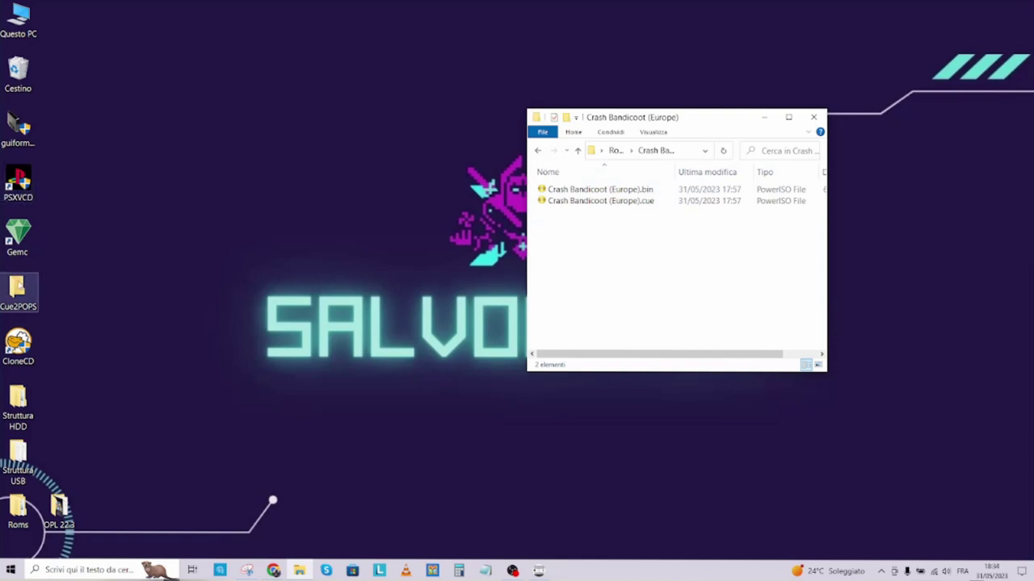
{"action": "double_click", "coordinate": [16, 292]}
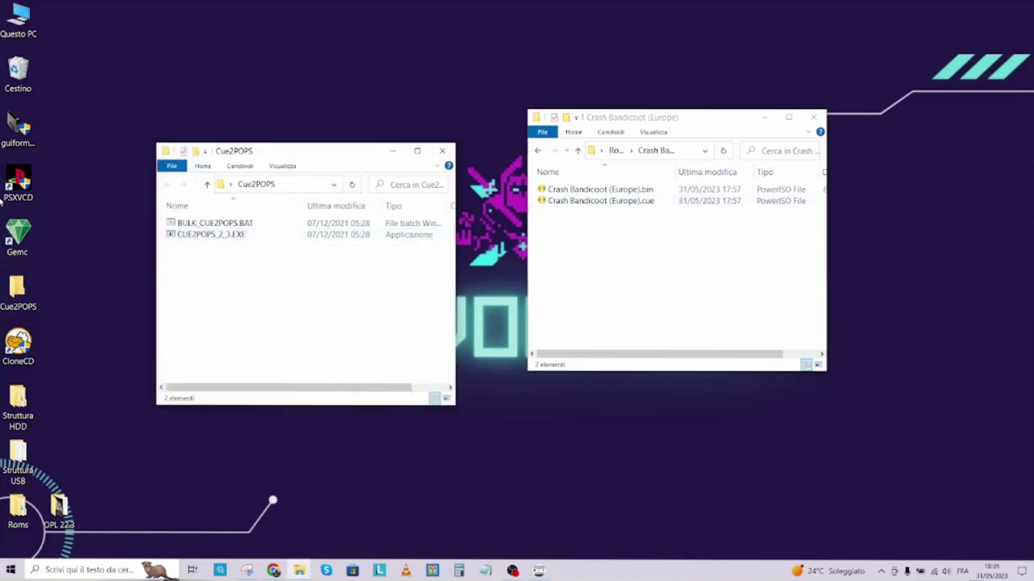
{"action": "left_click_drag", "start_coordinate": [176, 263], "coordinate": [222, 228]}
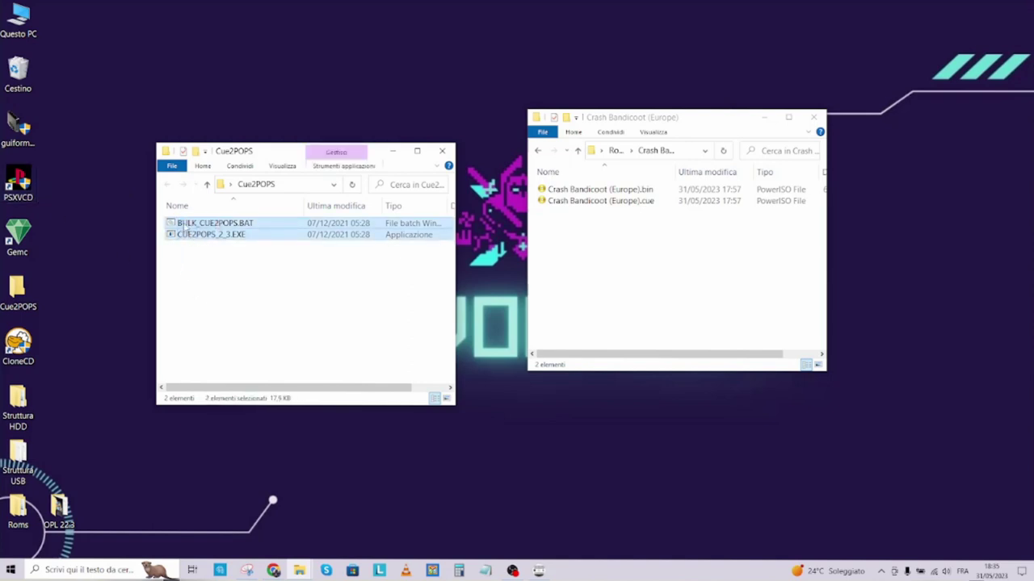
{"action": "left_click_drag", "start_coordinate": [185, 228], "coordinate": [616, 299]}
{"action": "left_click", "coordinate": [608, 252]}
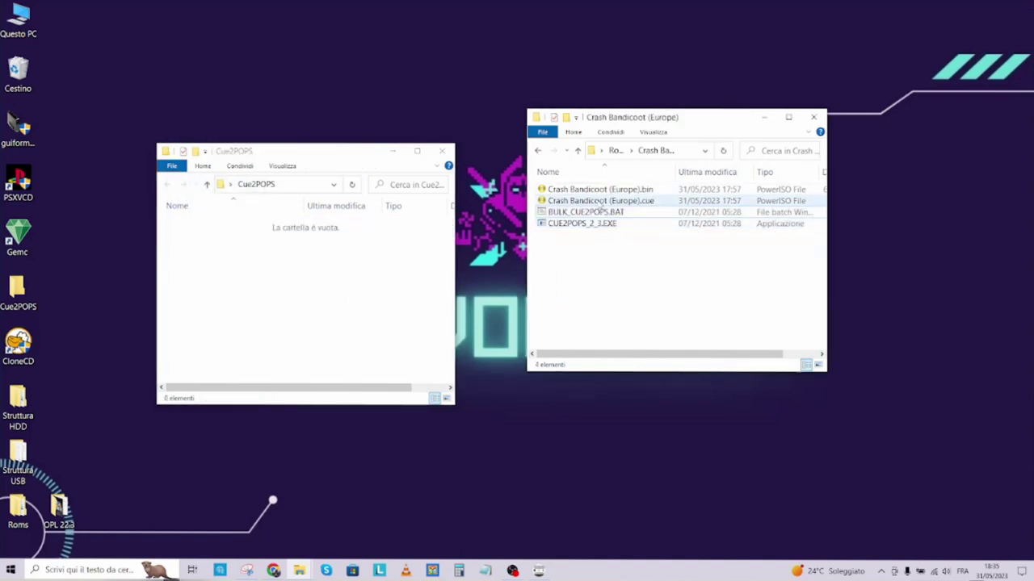
Convert Crash Bandicoot (Europe).cue to a VCD with CUE2POPS_2_3.EXE, close the Cue2POPS folder and select the VCD file.
{"action": "left_click", "coordinate": [599, 202]}
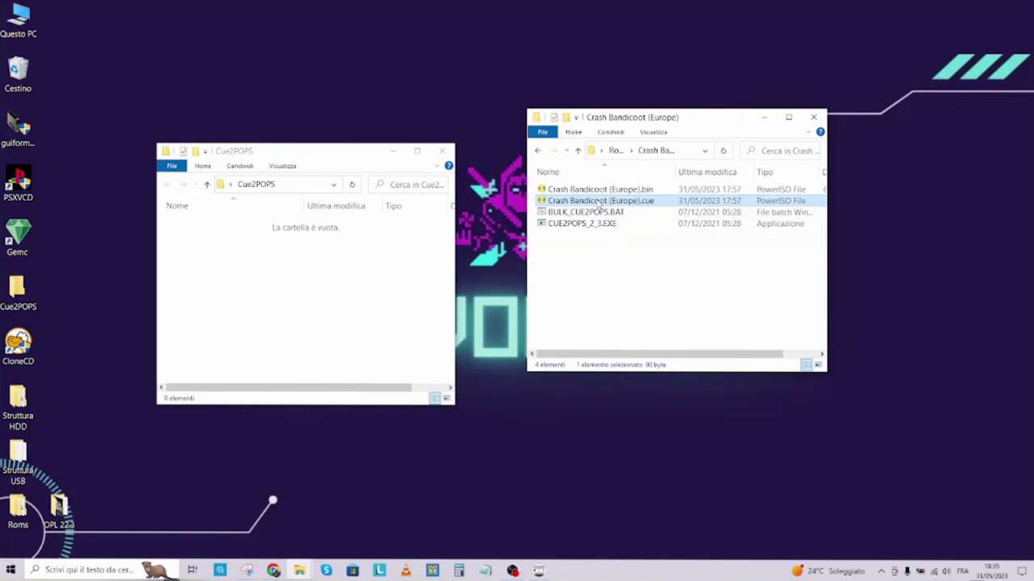
{"action": "left_click_drag", "start_coordinate": [599, 208], "coordinate": [599, 211]}
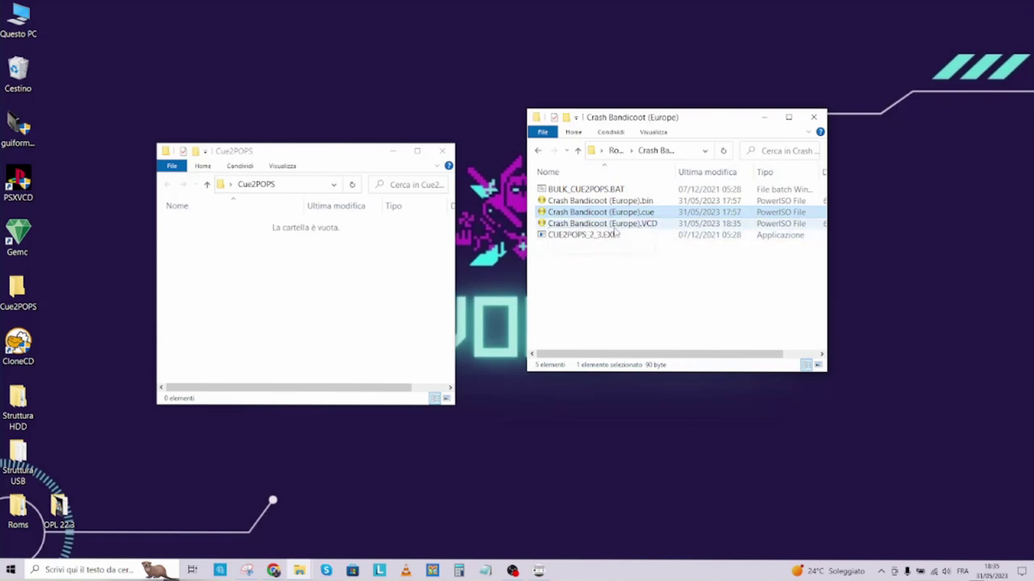
{"action": "left_click", "coordinate": [612, 225]}
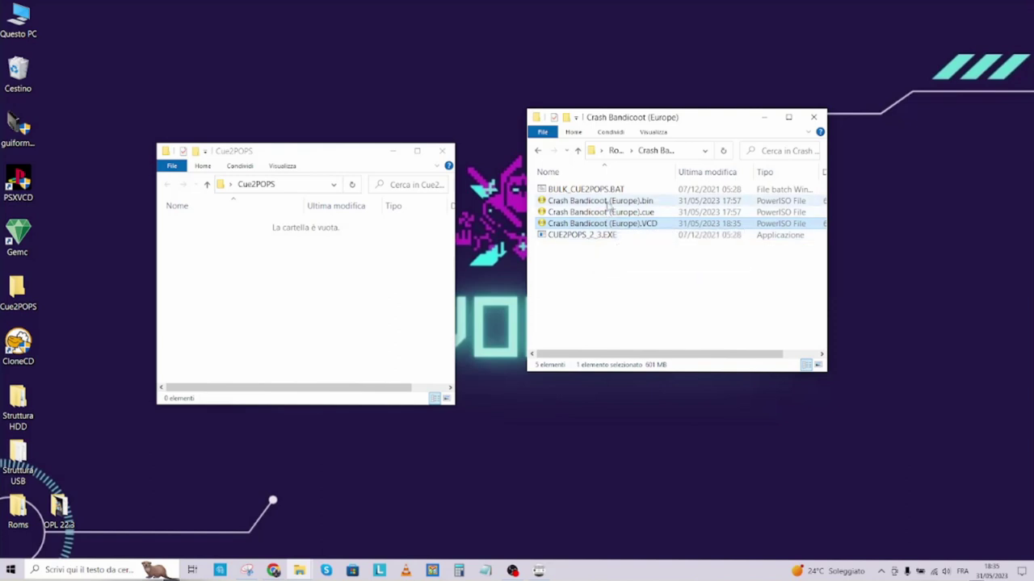
{"action": "left_click", "coordinate": [634, 213]}
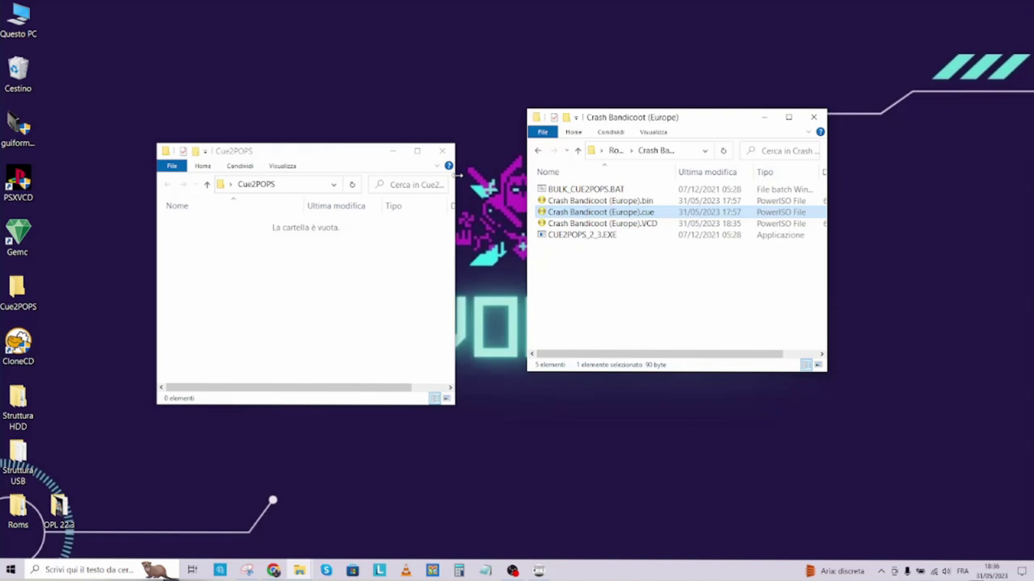
{"action": "left_click", "coordinate": [442, 151]}
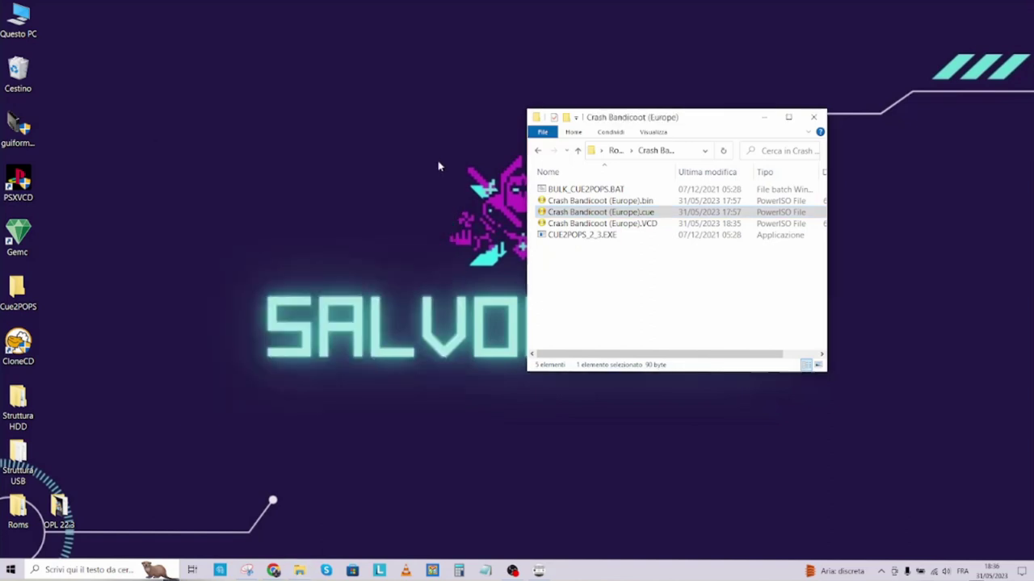
{"action": "left_click", "coordinate": [604, 228]}
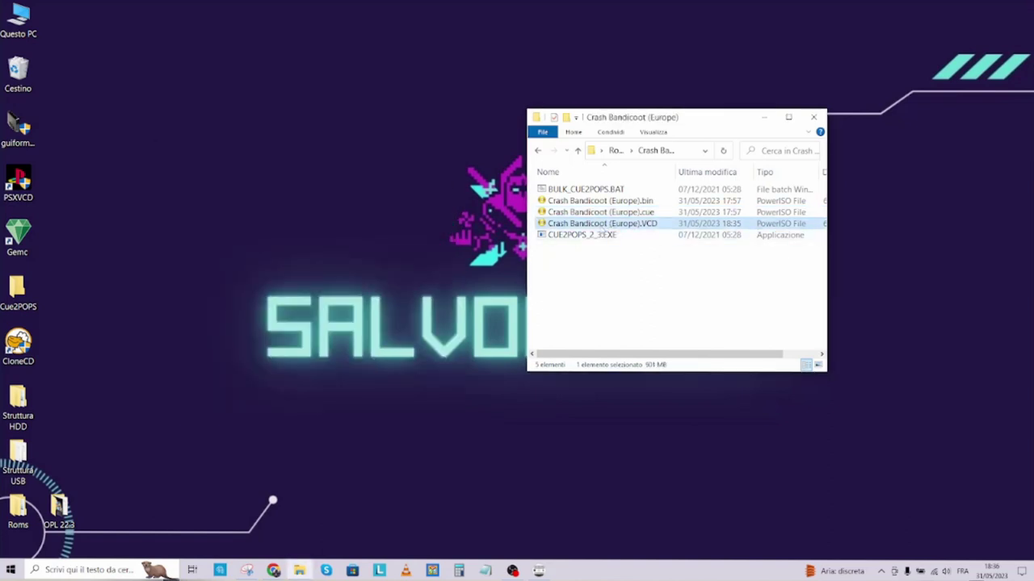
Return to the Roms folder, launch PSXVCD and add Colin McRae Rally 2.0.img to the files to convert.
{"action": "left_click", "coordinate": [577, 150]}
{"action": "left_click", "coordinate": [570, 190]}
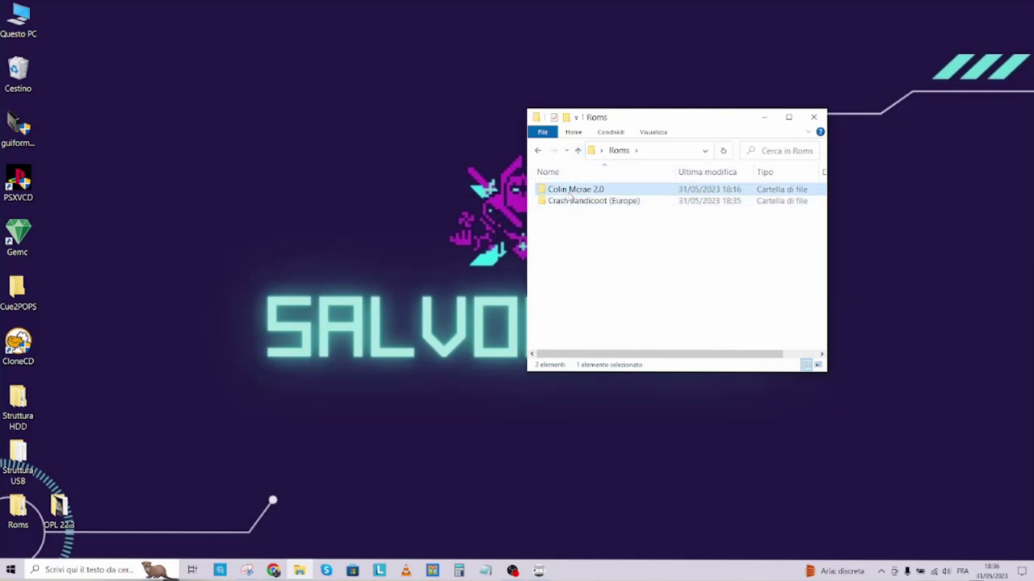
{"action": "double_click", "coordinate": [21, 186]}
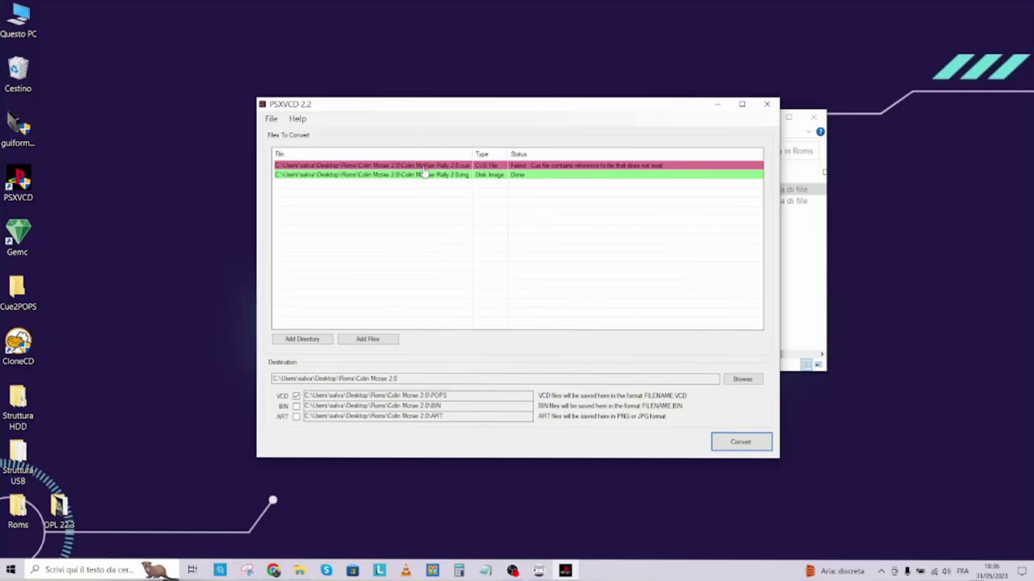
{"action": "left_click", "coordinate": [351, 344]}
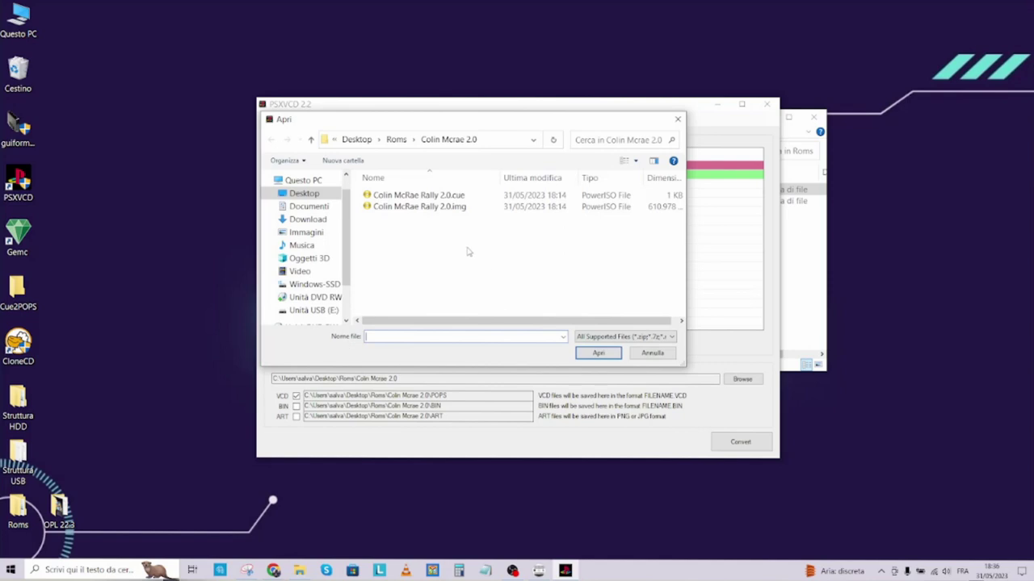
{"action": "left_click", "coordinate": [409, 207]}
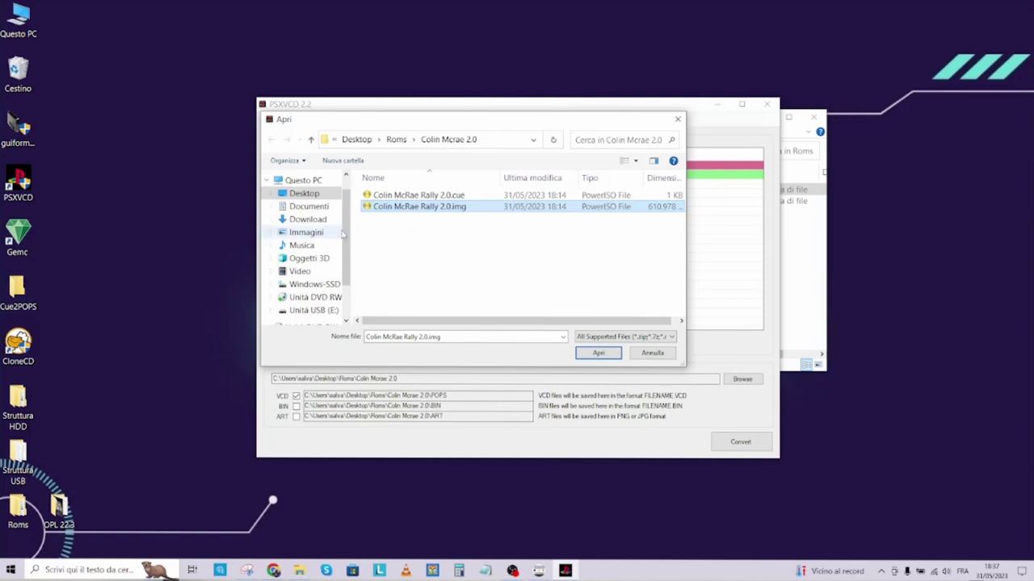
{"action": "left_click", "coordinate": [595, 356]}
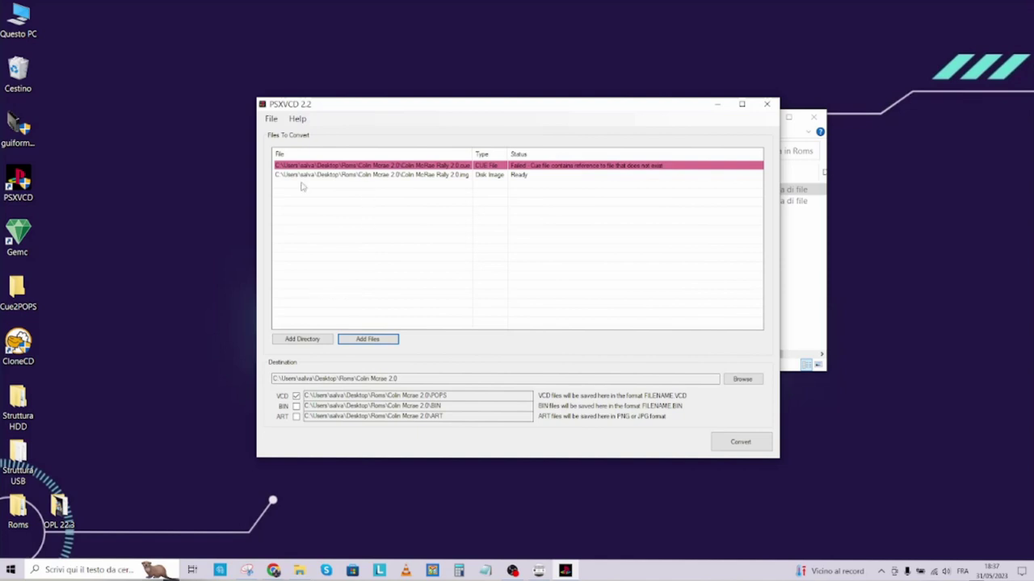
Set the conversion destination to USB drive E: and convert the Colin McRae Rally 2.0 image to VCD.
{"action": "left_click", "coordinate": [739, 380]}
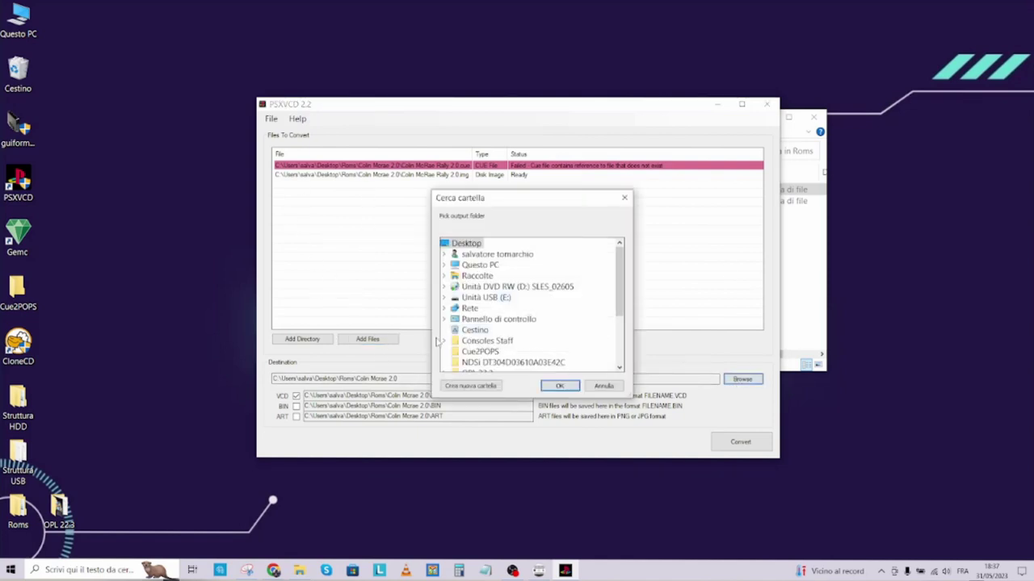
{"action": "left_click", "coordinate": [476, 297]}
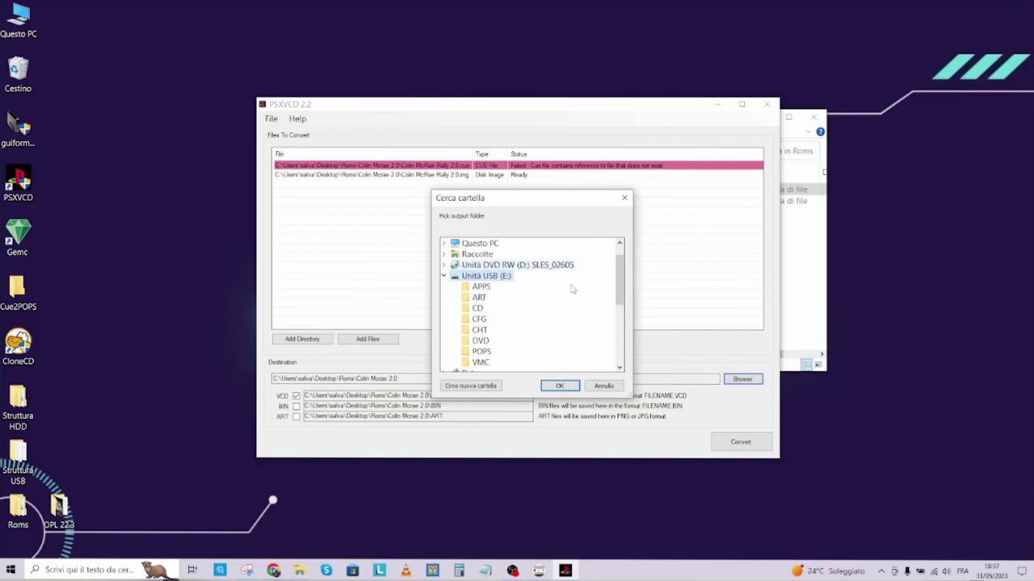
{"action": "left_click", "coordinate": [563, 386]}
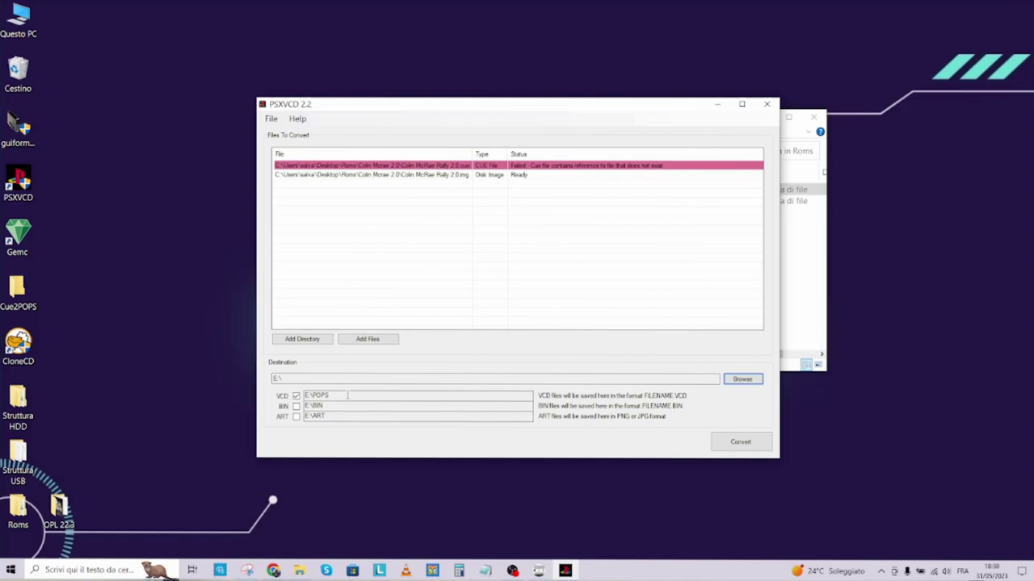
{"action": "left_click", "coordinate": [737, 444]}
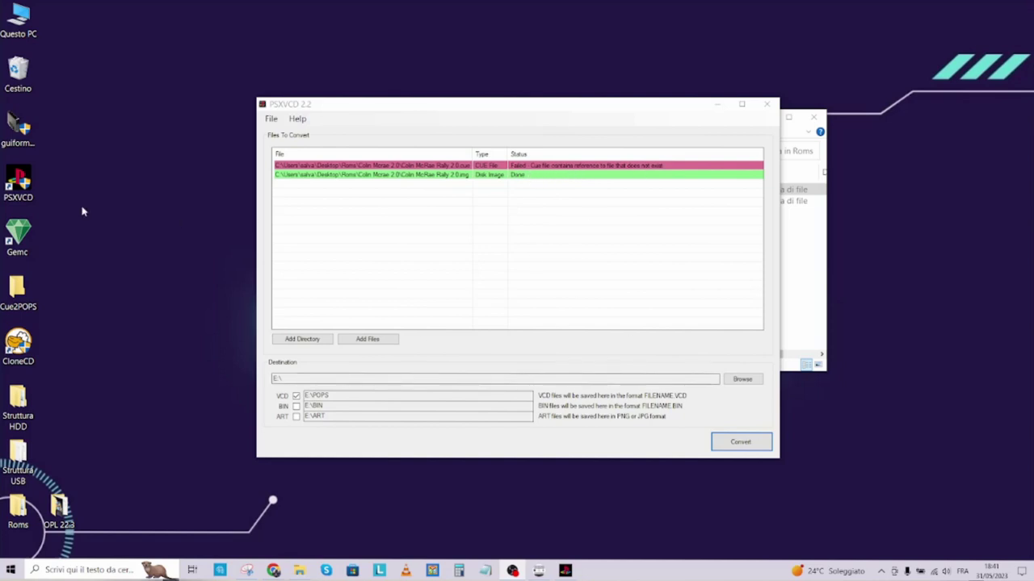
Check the POPS folder on USB drive E: for the converted Colin McRae Rally 2.0 VCD file.
{"action": "double_click", "coordinate": [19, 22]}
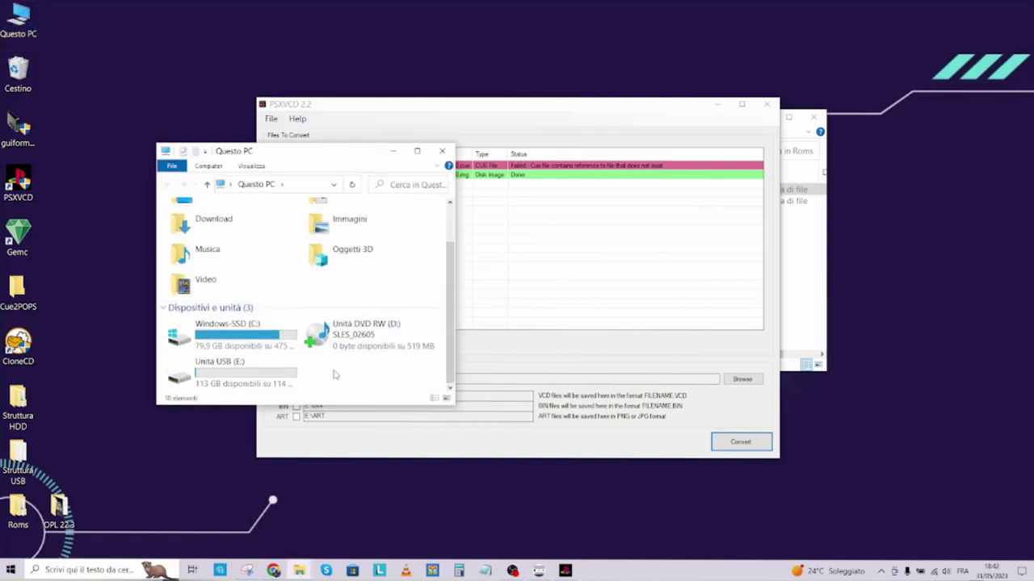
{"action": "double_click", "coordinate": [211, 371]}
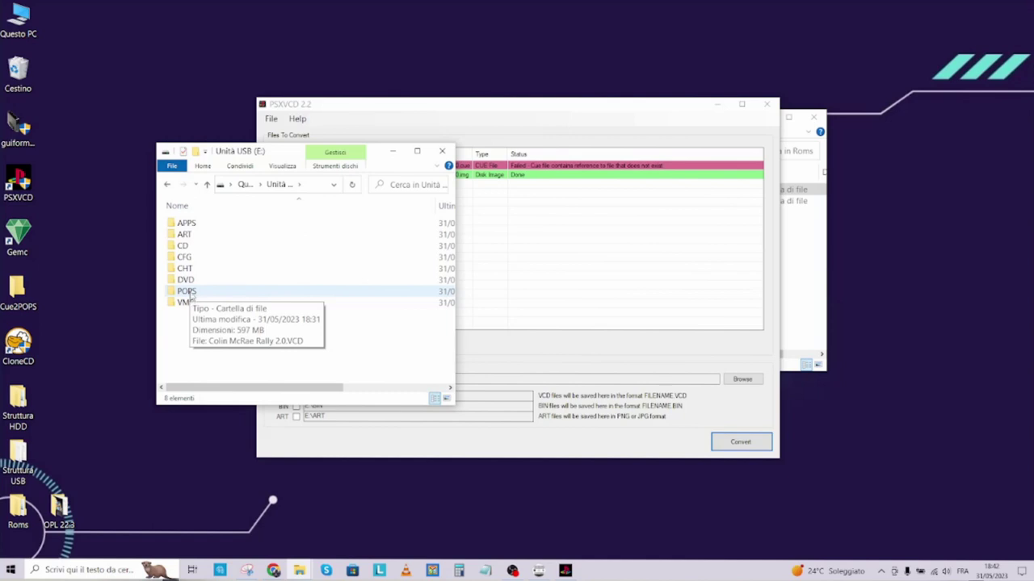
{"action": "double_click", "coordinate": [189, 294]}
{"action": "left_click", "coordinate": [218, 225]}
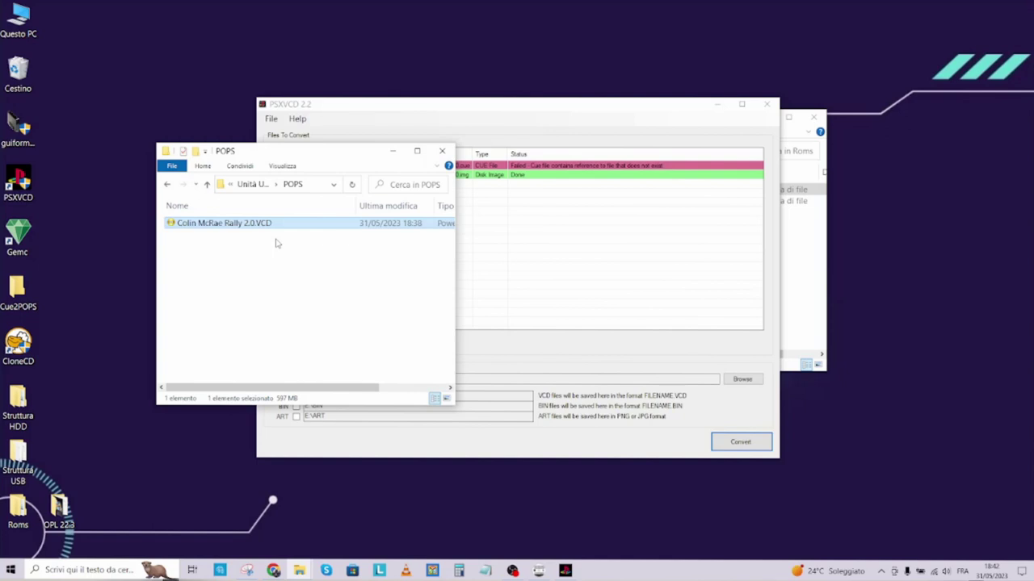
Minimize PSXVCD and copy Crash Bandicoot (Europe).VCD from its Roms folder into the POPS folder on USB drive E:.
{"action": "left_click", "coordinate": [716, 105]}
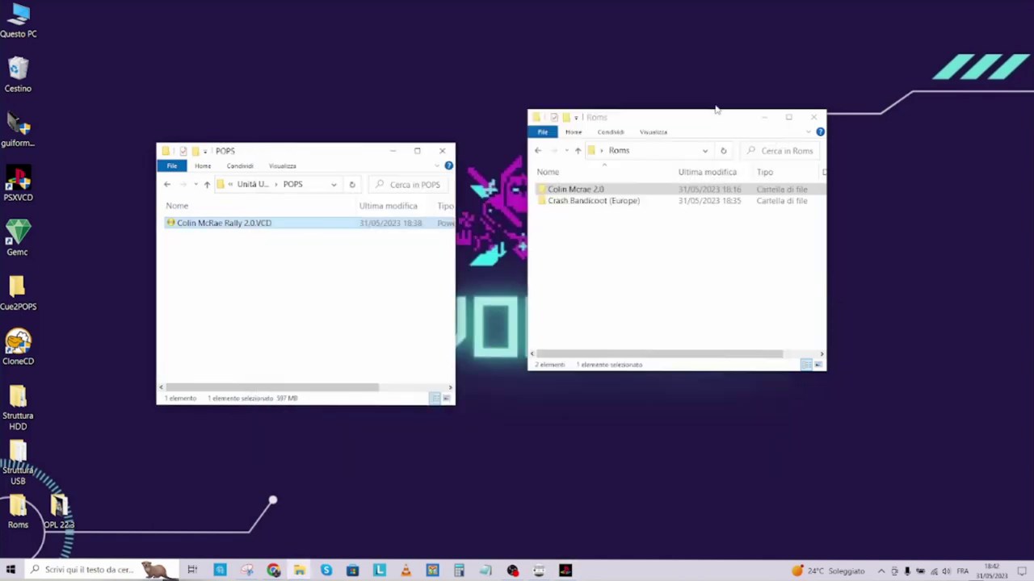
{"action": "double_click", "coordinate": [563, 201]}
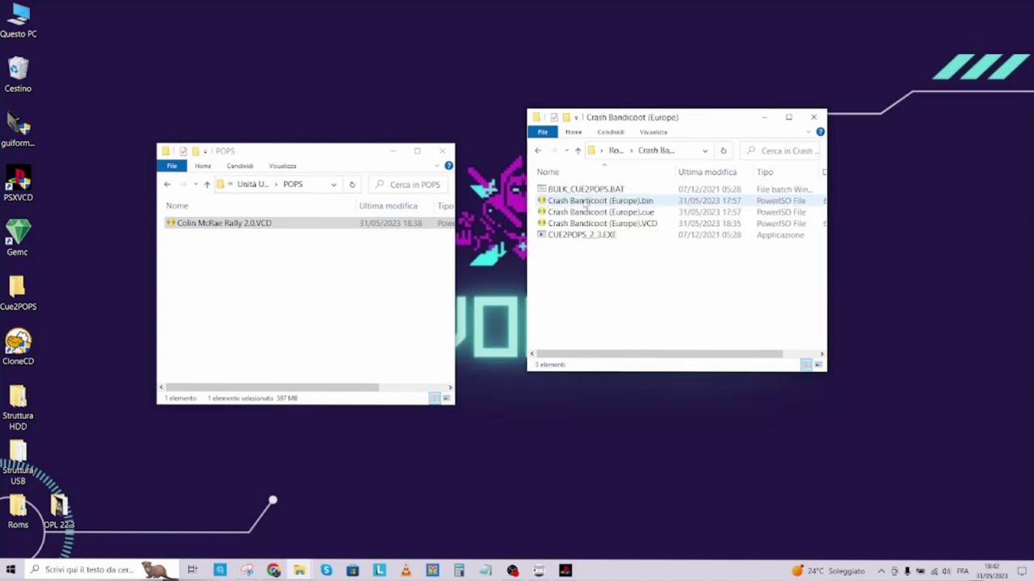
{"action": "left_click", "coordinate": [610, 225]}
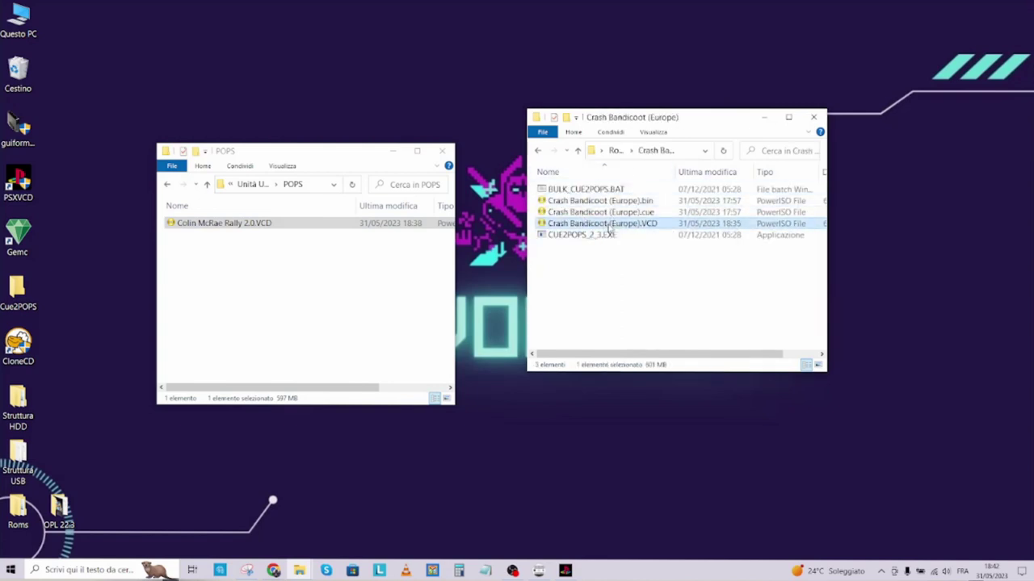
{"action": "left_click_drag", "start_coordinate": [606, 226], "coordinate": [293, 303]}
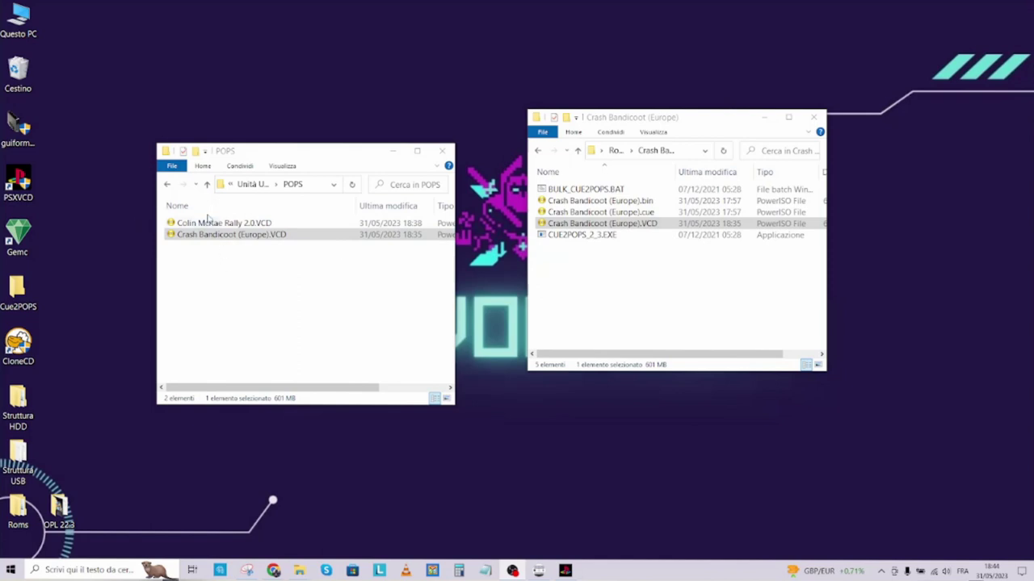
{"action": "left_click", "coordinate": [214, 238]}
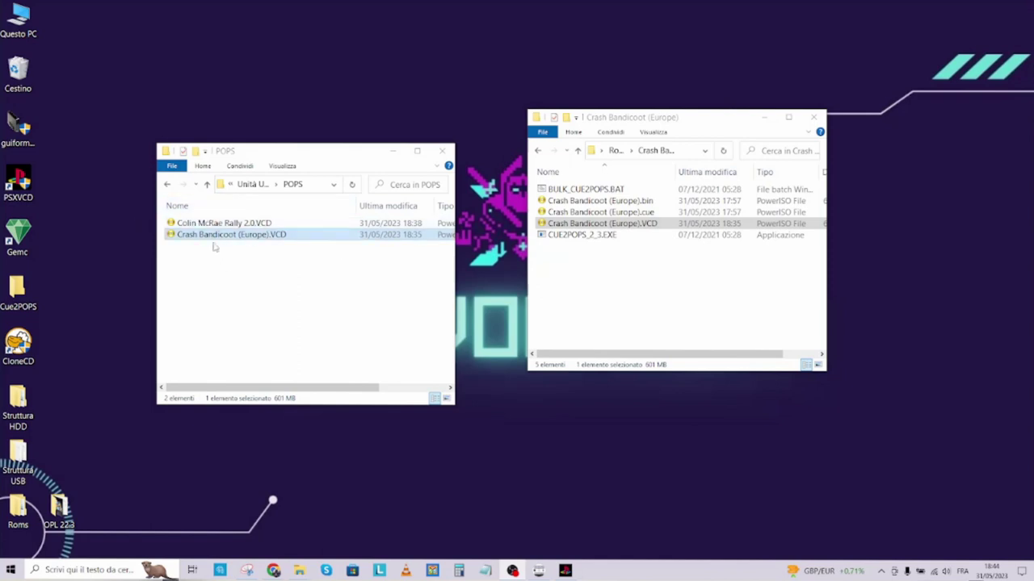
Copy all files and folders from the Struttura USB desktop folder into the root of USB drive E:.
{"action": "left_click", "coordinate": [206, 184]}
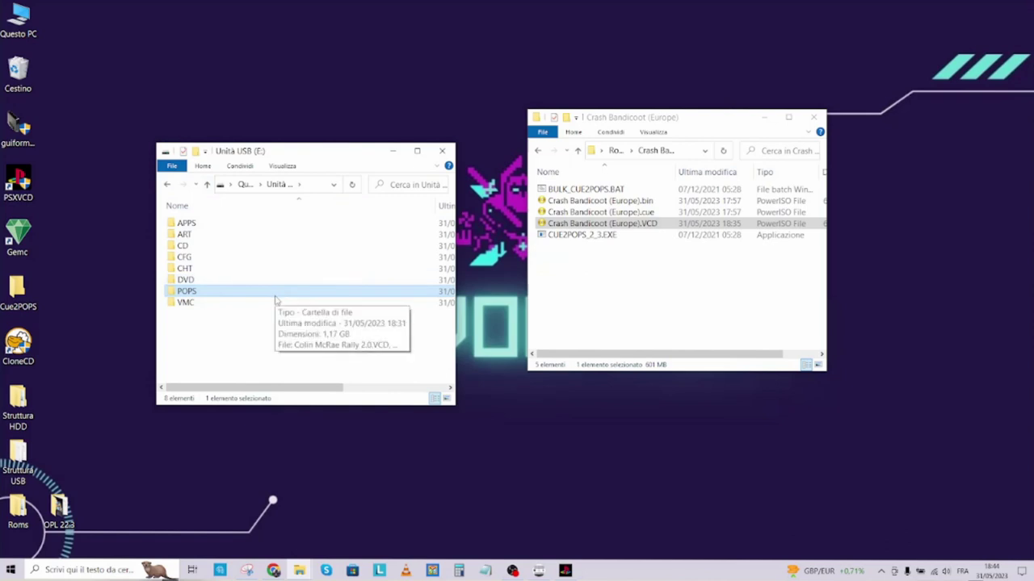
{"action": "left_click_drag", "start_coordinate": [182, 333], "coordinate": [202, 226]}
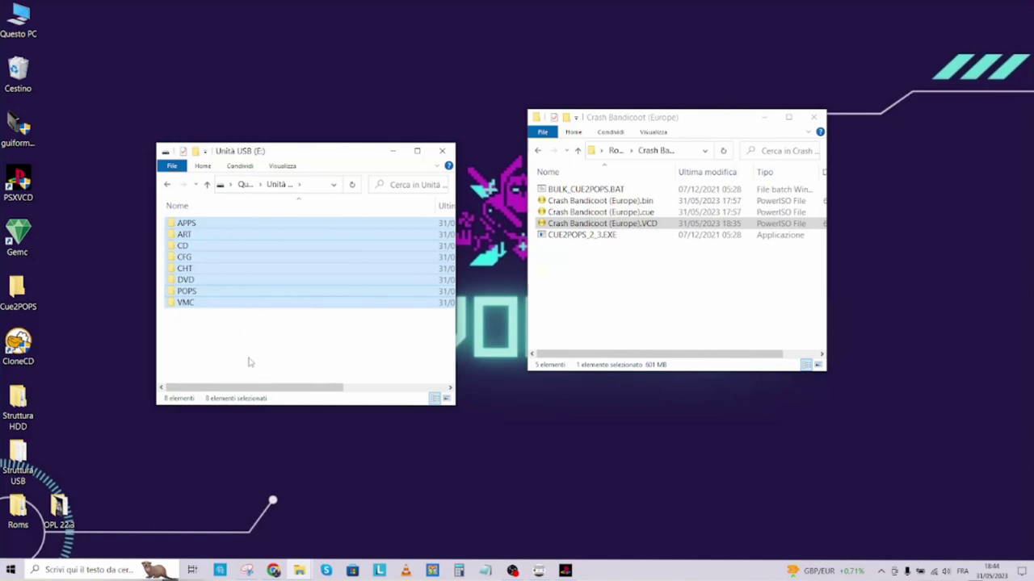
{"action": "left_click", "coordinate": [28, 406]}
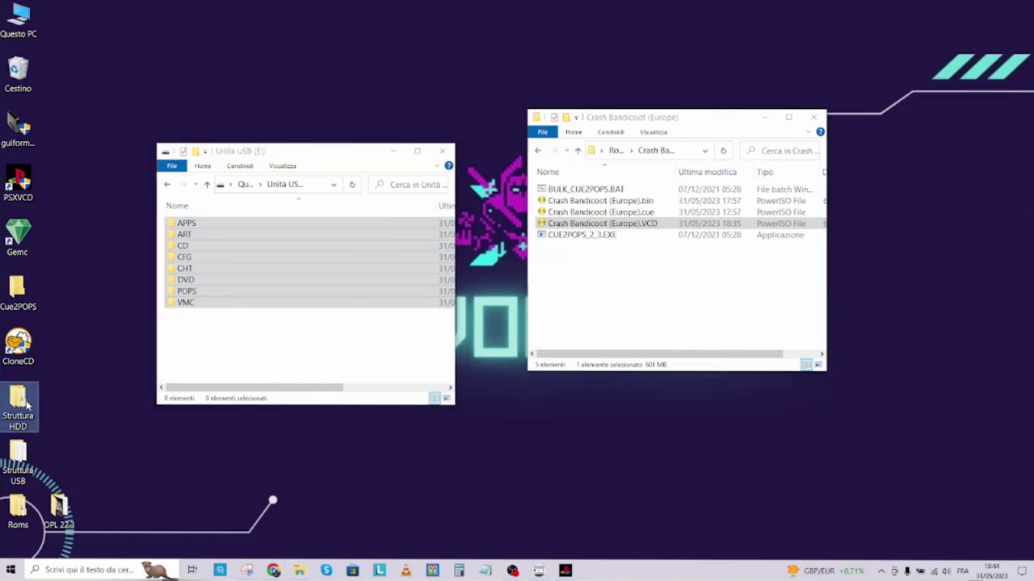
{"action": "left_click", "coordinate": [18, 461]}
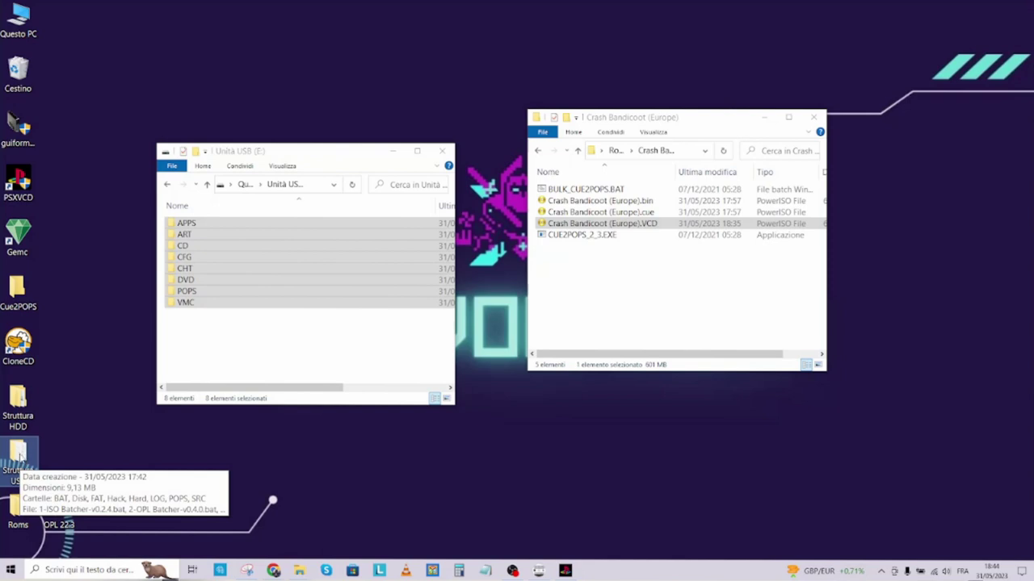
{"action": "double_click", "coordinate": [18, 456]}
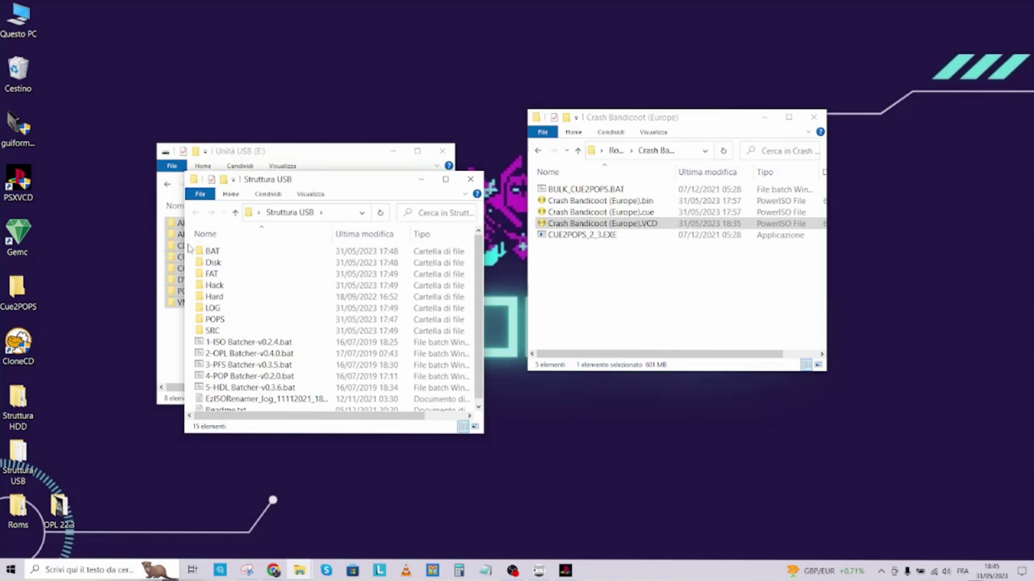
{"action": "left_click_drag", "start_coordinate": [190, 252], "coordinate": [323, 435]}
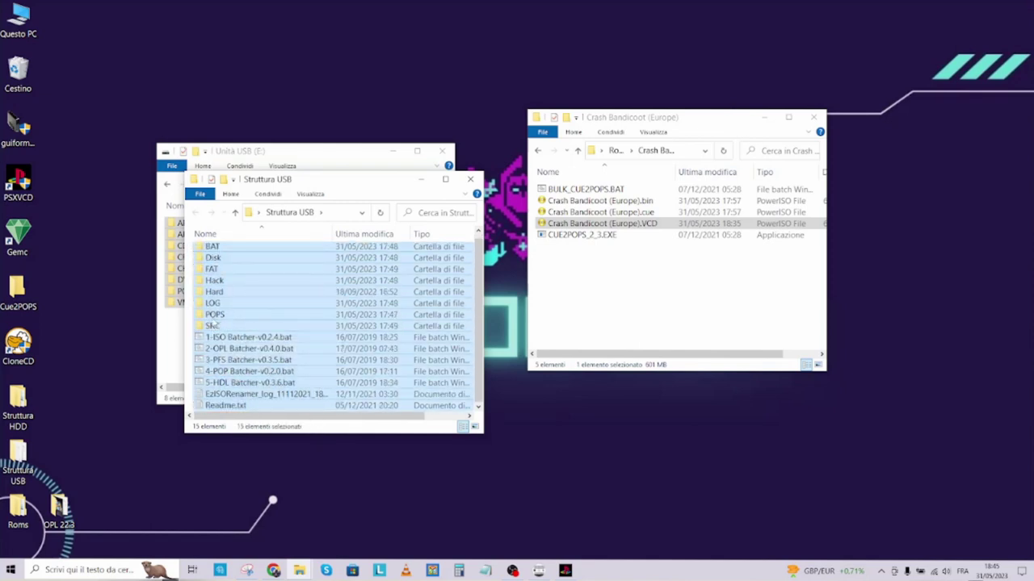
{"action": "right_click", "coordinate": [214, 323]}
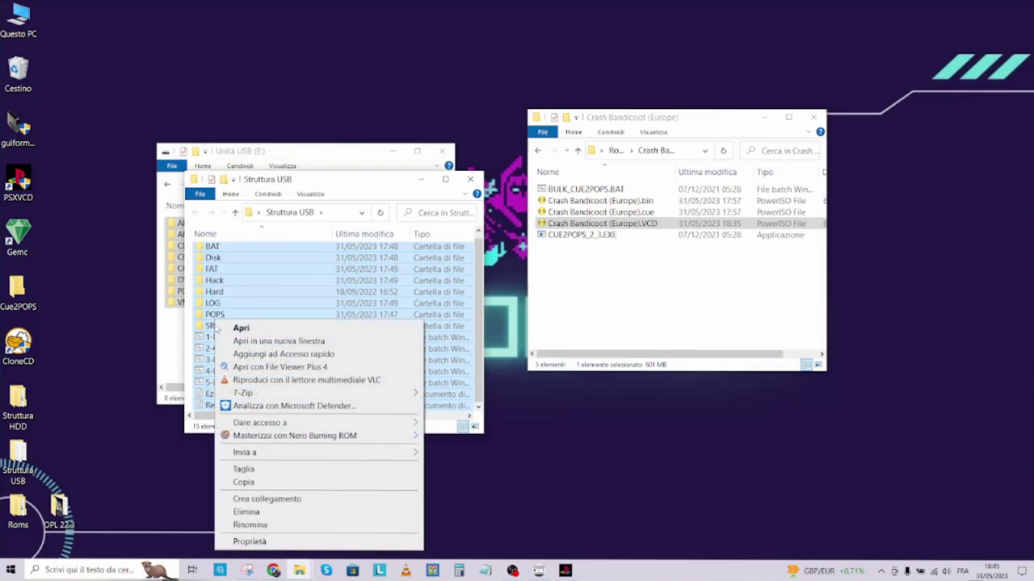
{"action": "left_click", "coordinate": [251, 481]}
{"action": "left_click", "coordinate": [166, 361]}
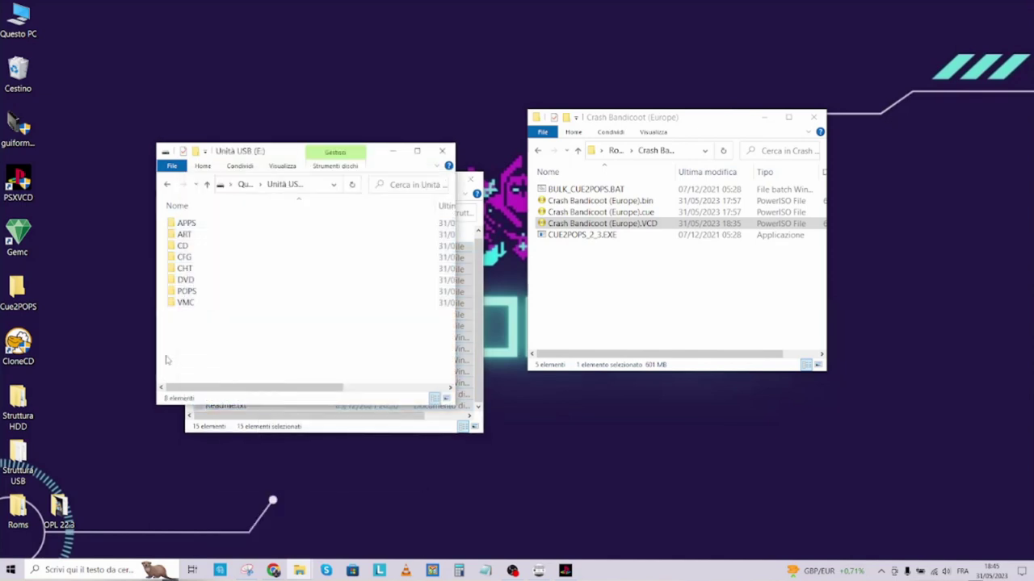
{"action": "right_click", "coordinate": [210, 350]}
{"action": "left_click", "coordinate": [270, 446]}
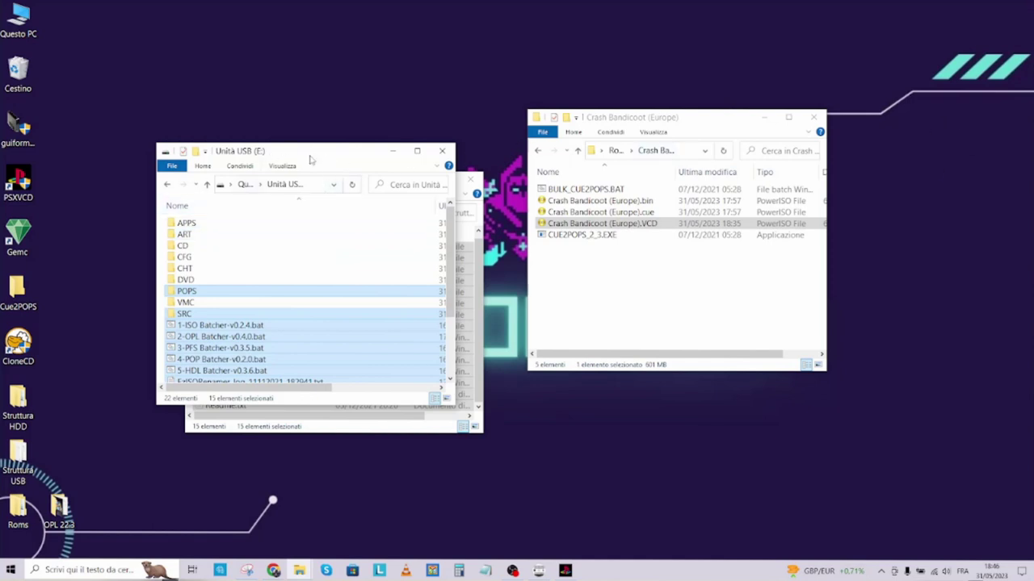
Close the open folder windows and run OPL_Manager.exe from the OPL 22.3 folder as administrator.
{"action": "left_click", "coordinate": [440, 153]}
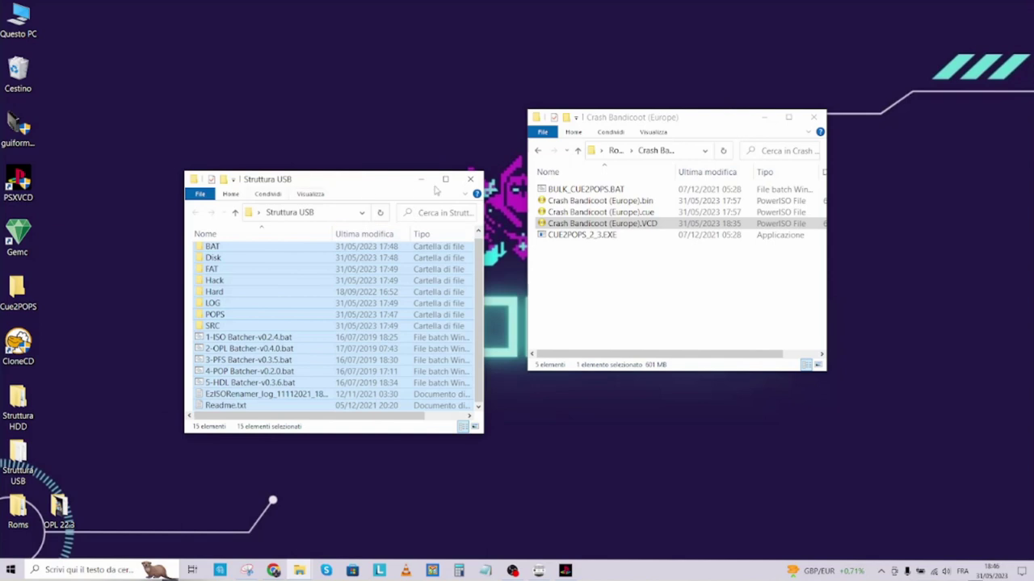
{"action": "left_click", "coordinate": [471, 180]}
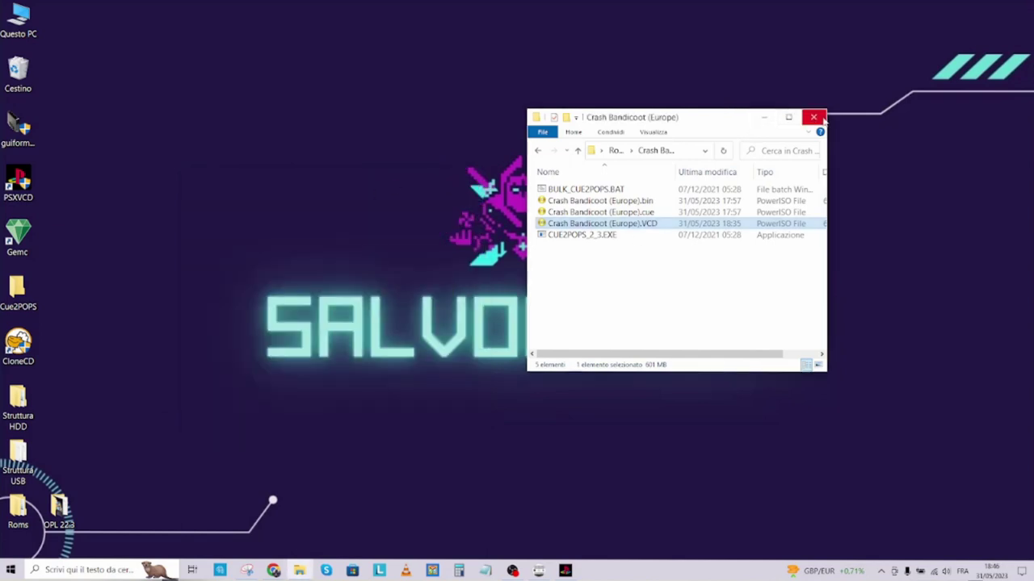
{"action": "left_click", "coordinate": [813, 117]}
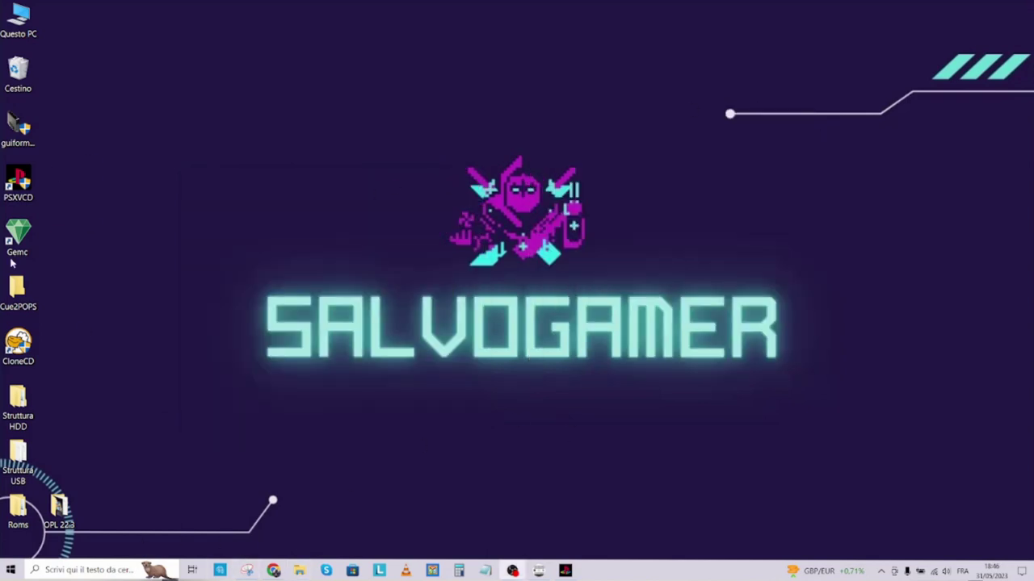
{"action": "double_click", "coordinate": [59, 509]}
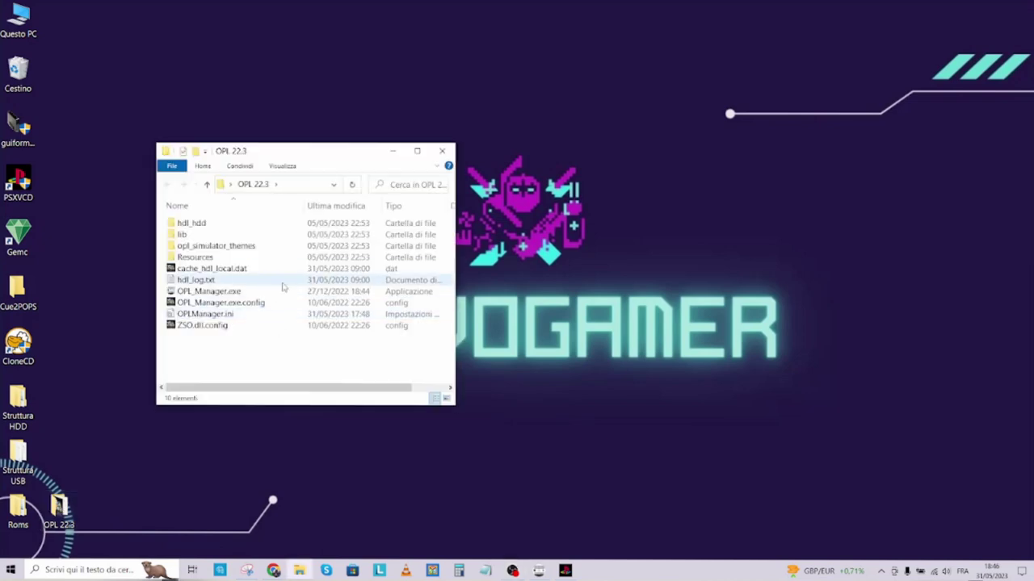
{"action": "right_click", "coordinate": [197, 293]}
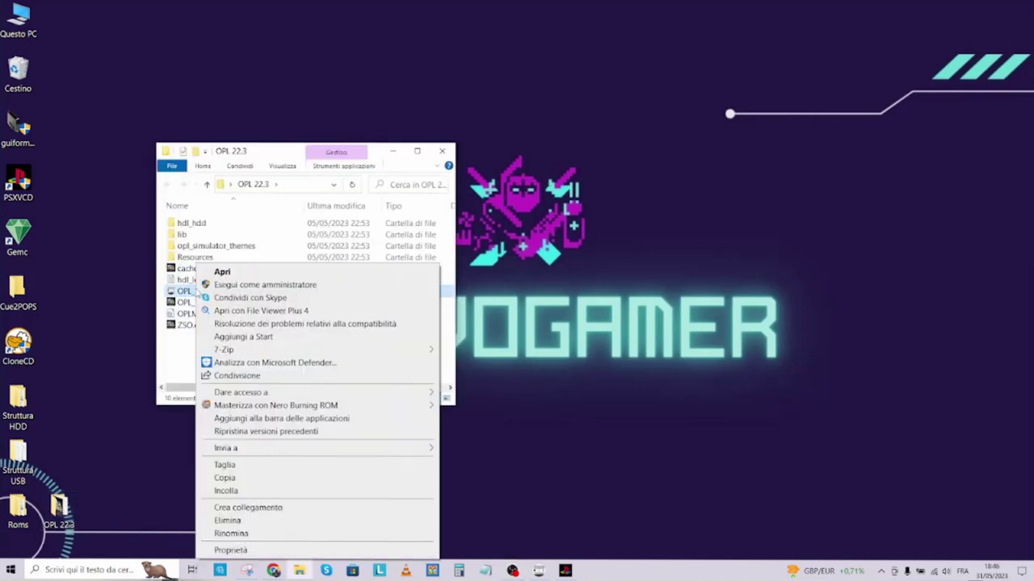
{"action": "left_click", "coordinate": [284, 287]}
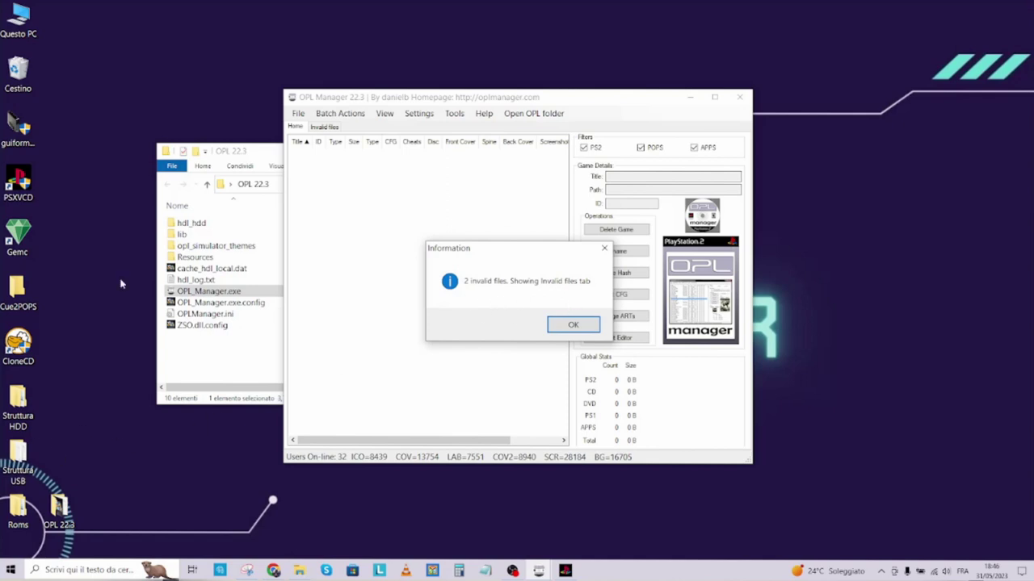
Check the file names of the VCD games in the POPS folder on USB drive E:, and close the folder window.
{"action": "double_click", "coordinate": [18, 20]}
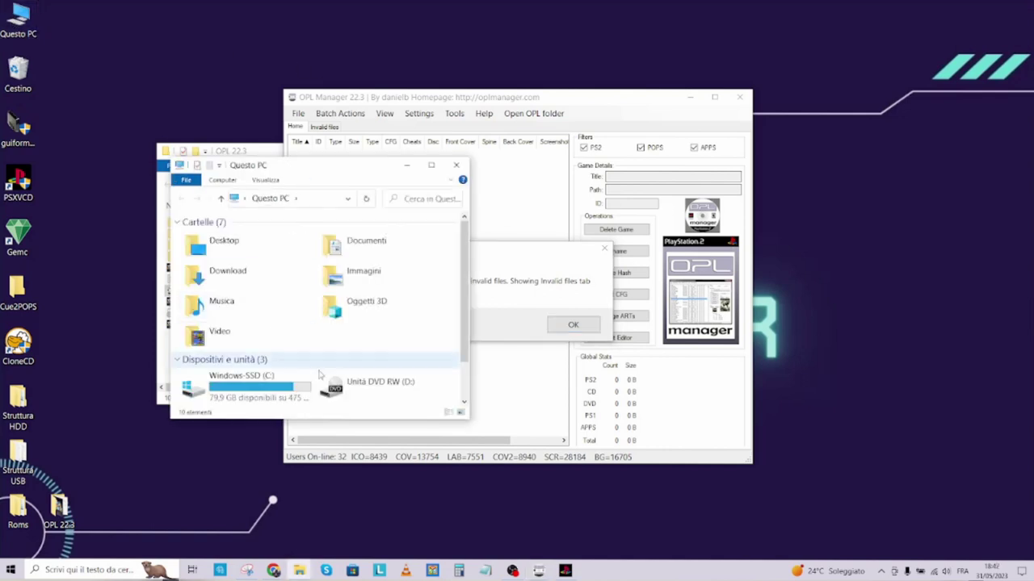
{"action": "scroll", "coordinate": [319, 375], "scroll_direction": "down", "scroll_amount": 1}
{"action": "double_click", "coordinate": [233, 401]}
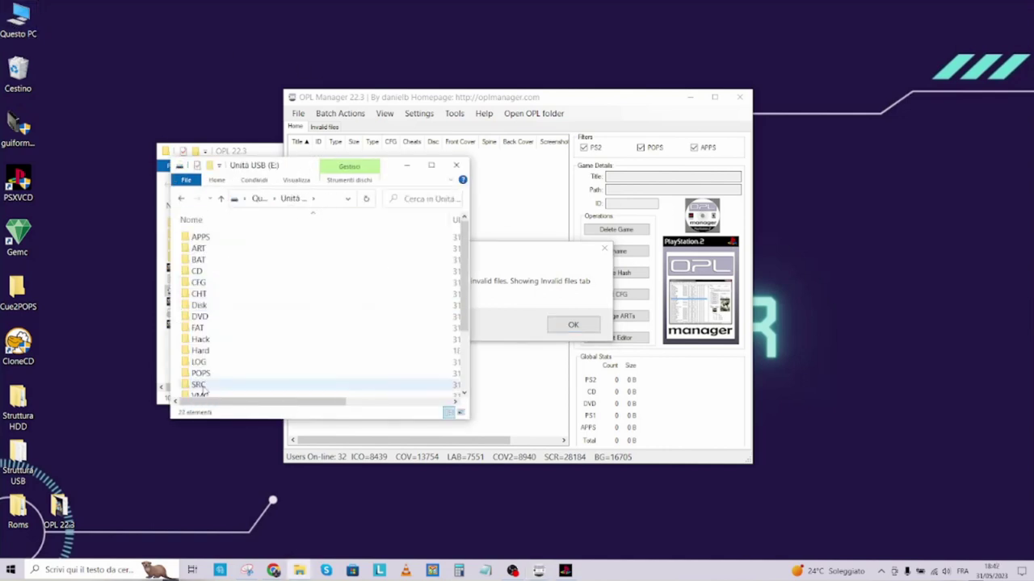
{"action": "scroll", "coordinate": [203, 347], "scroll_direction": "down", "scroll_amount": 1}
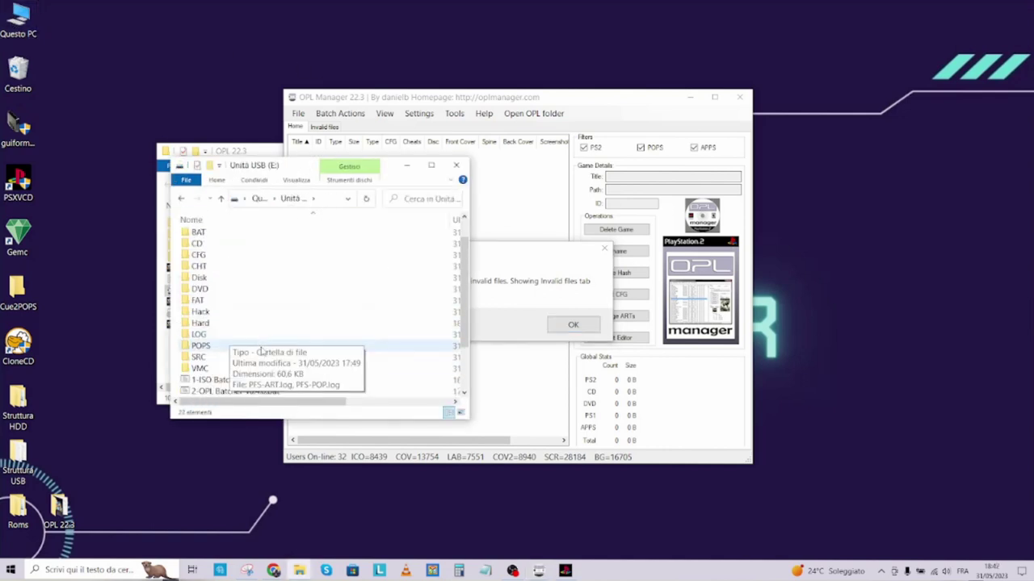
{"action": "double_click", "coordinate": [202, 347]}
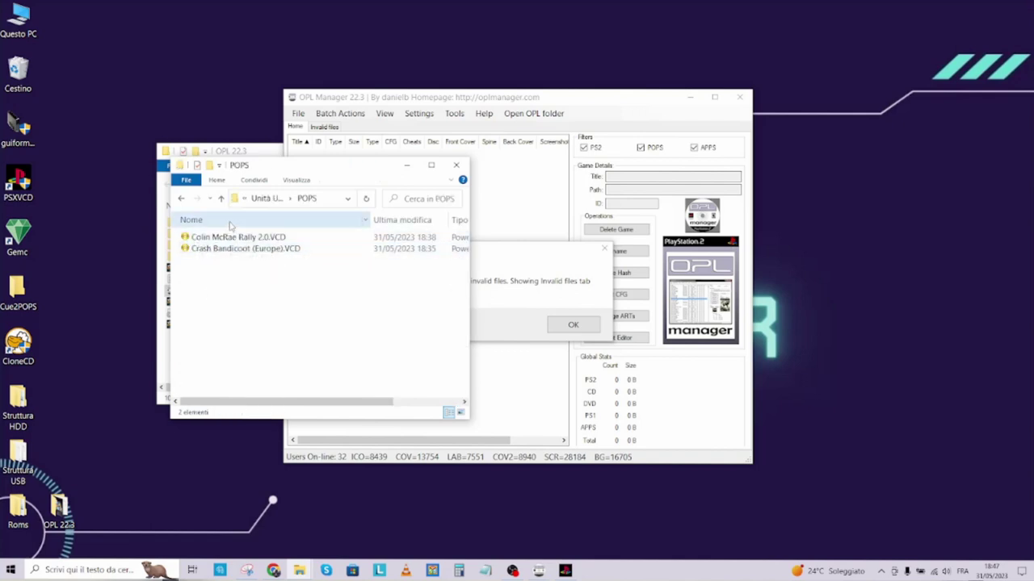
{"action": "left_click", "coordinate": [220, 199]}
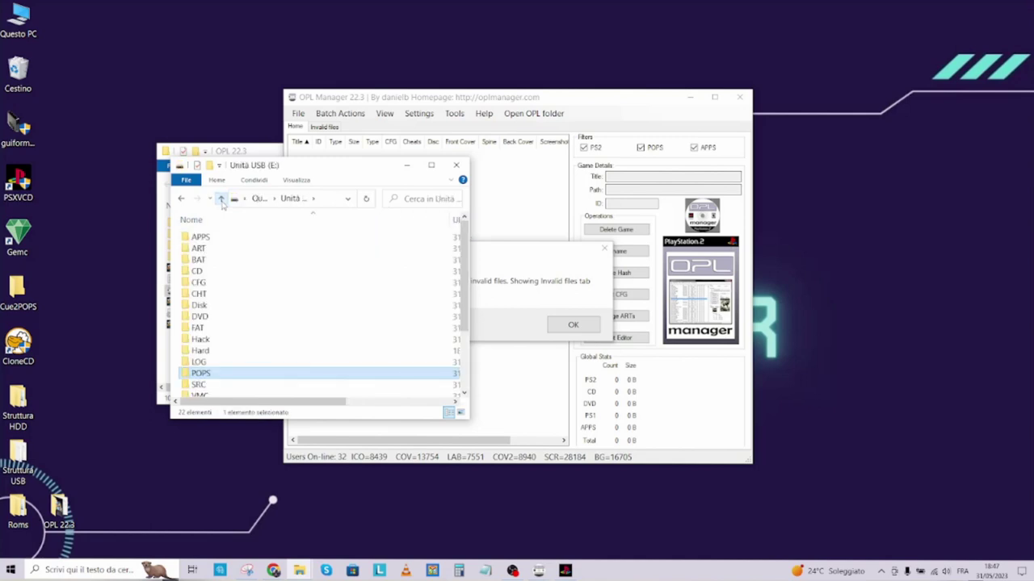
{"action": "left_click", "coordinate": [455, 165]}
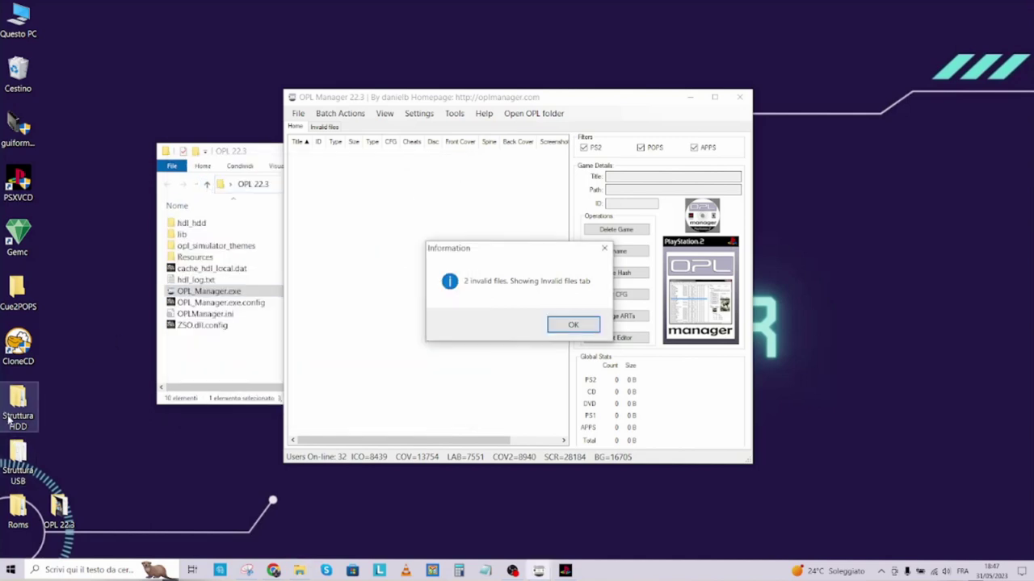
View the sample VCD naming format in the __POPS folder of Struttura HDD, and close the folder window.
{"action": "double_click", "coordinate": [9, 420]}
{"action": "double_click", "coordinate": [215, 252]}
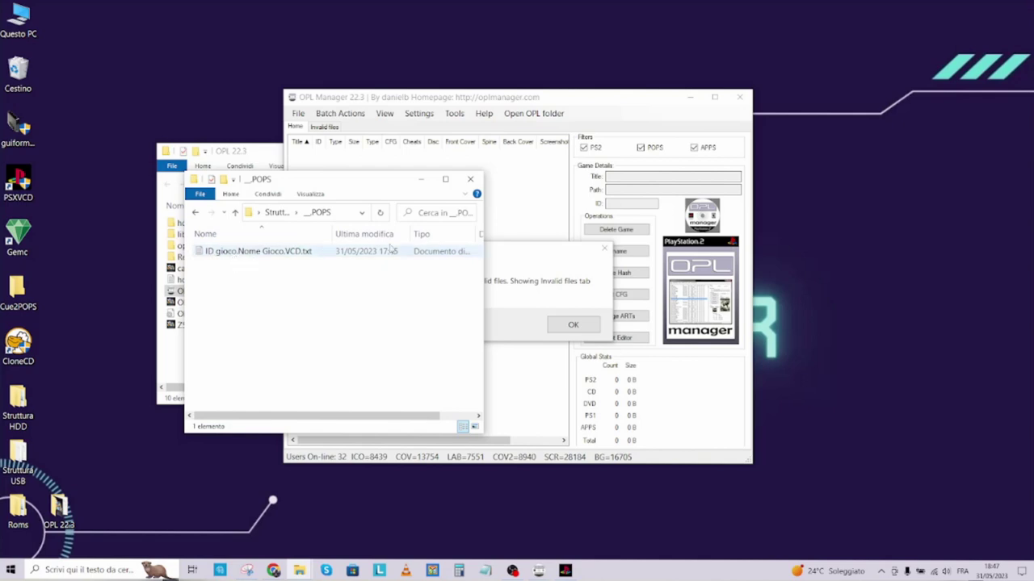
{"action": "left_click", "coordinate": [468, 179]}
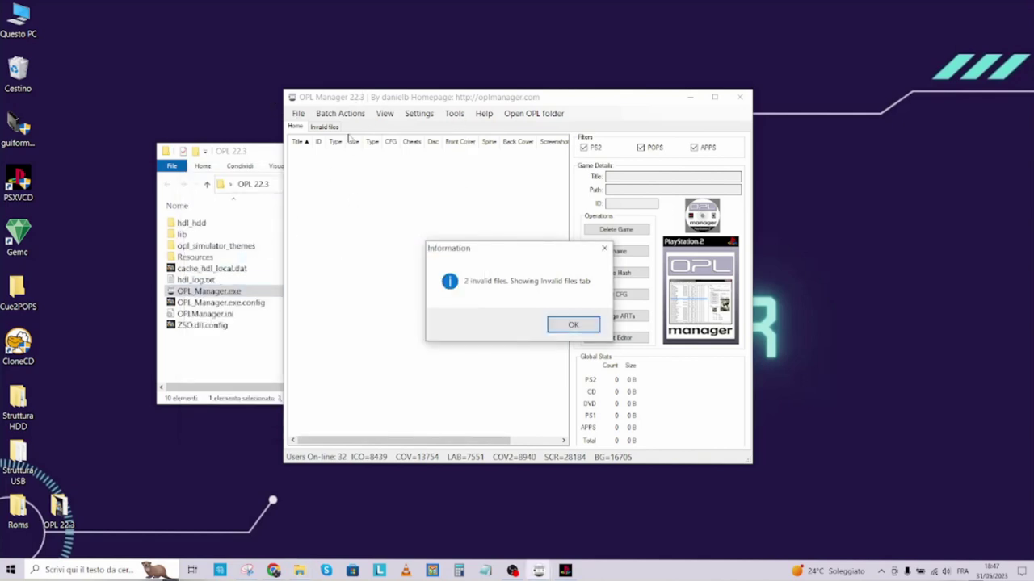
Dismiss the invalid files message and get the database titles for Colin McRae Rally 2.0 and Crash Bandicoot (Europe).
{"action": "left_click", "coordinate": [572, 326]}
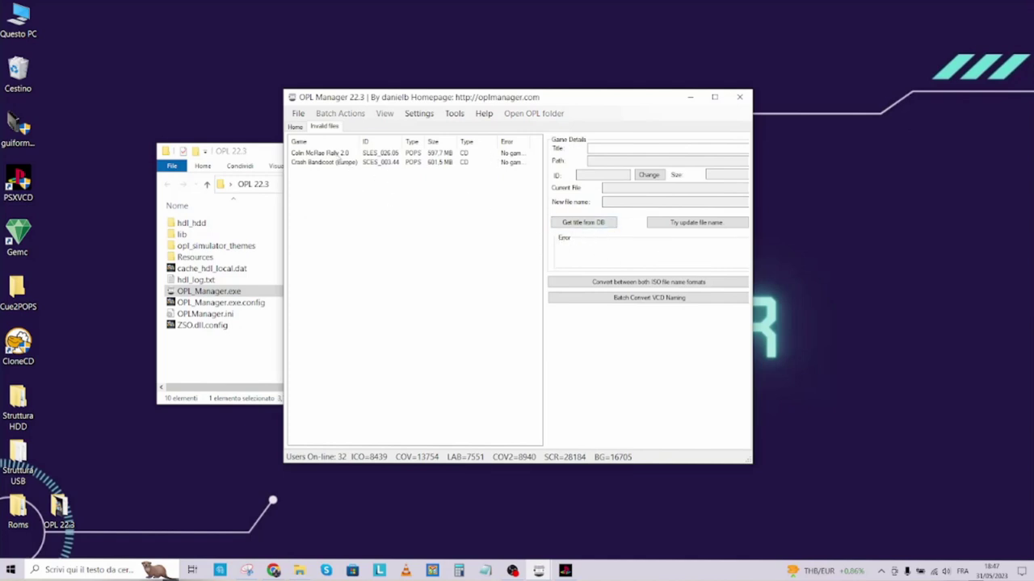
{"action": "left_click", "coordinate": [583, 223]}
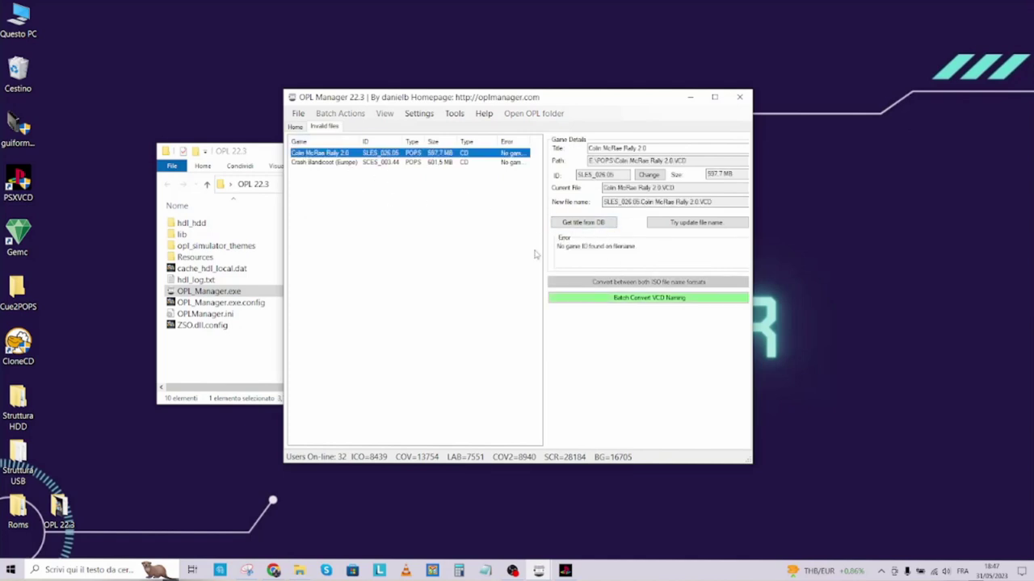
{"action": "left_click", "coordinate": [583, 223]}
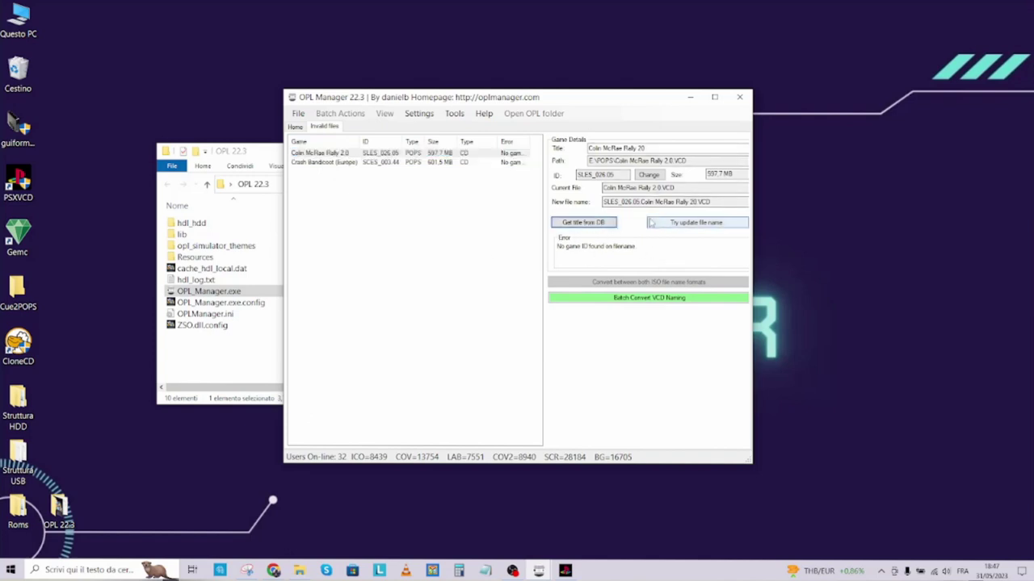
{"action": "left_click", "coordinate": [345, 162]}
{"action": "left_click", "coordinate": [602, 223]}
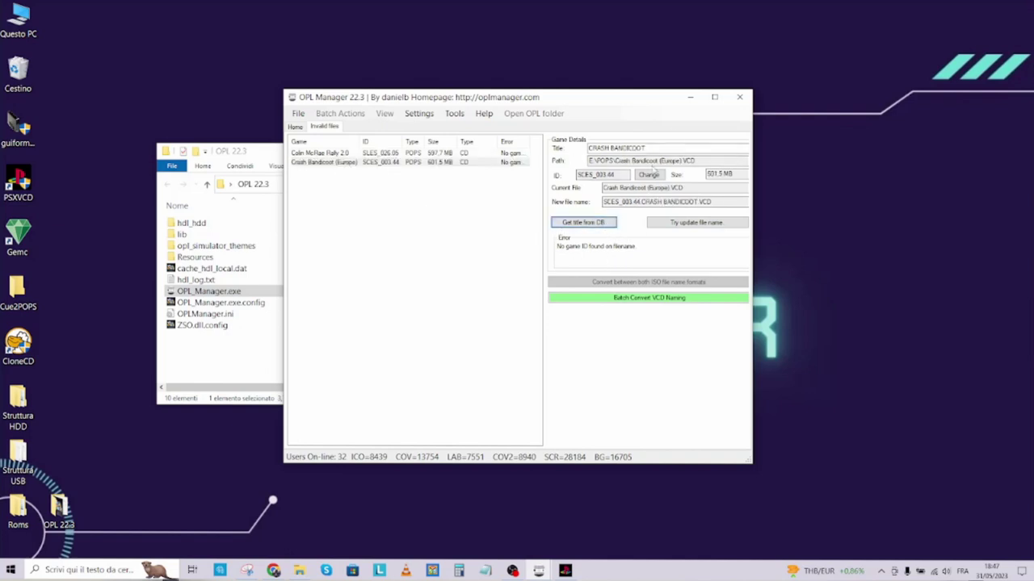
Run Batch Convert VCD Naming in HDD mode to add the game IDs to the VCD file names.
{"action": "left_click", "coordinate": [647, 300]}
{"action": "left_click", "coordinate": [386, 184]}
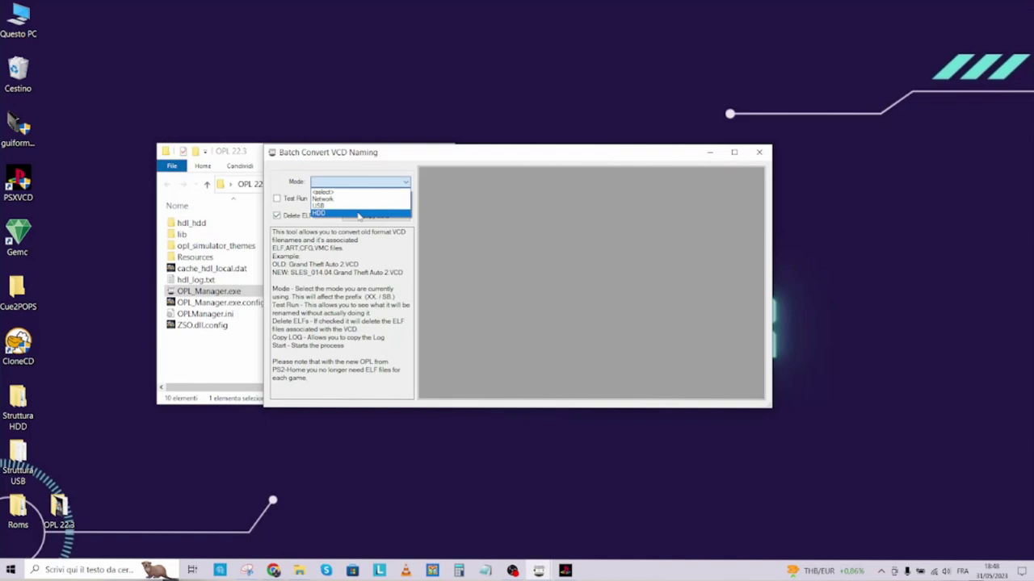
{"action": "left_click", "coordinate": [358, 213]}
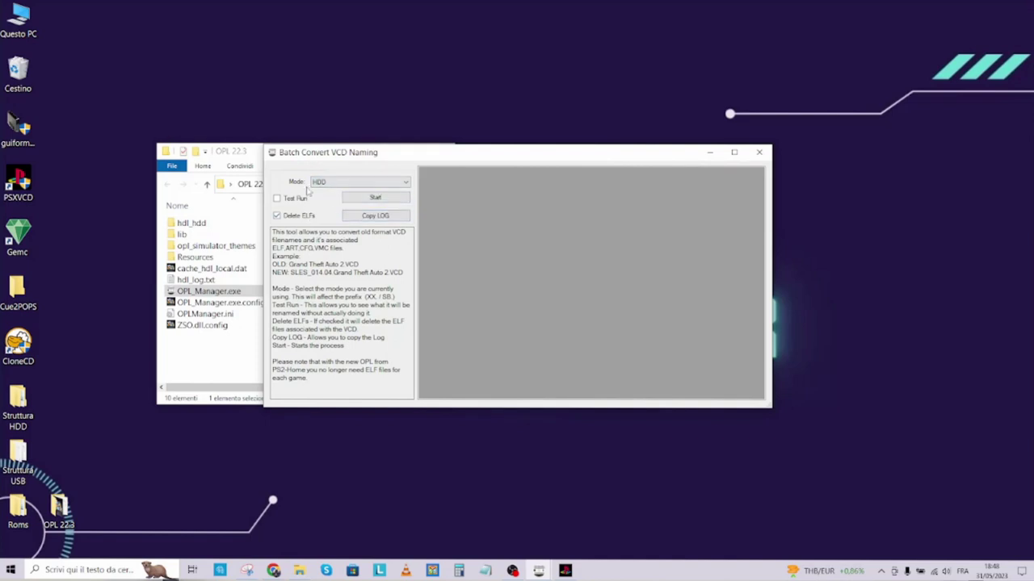
{"action": "left_click", "coordinate": [375, 199]}
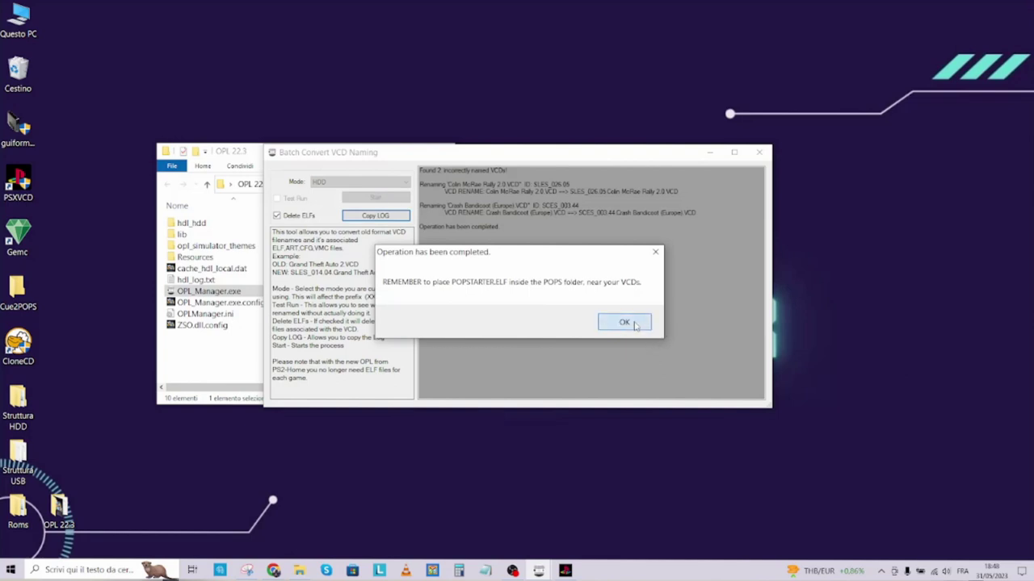
Dismiss the batch renaming completion message, close the Batch Convert VCD Naming window, and dismiss the invalid files message.
{"action": "left_click", "coordinate": [624, 322]}
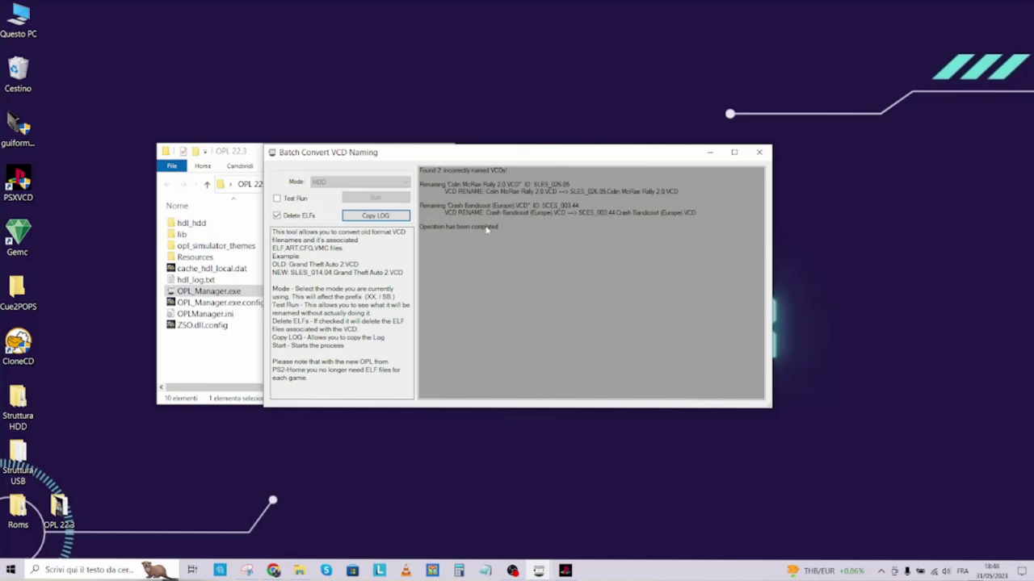
{"action": "left_click", "coordinate": [759, 152]}
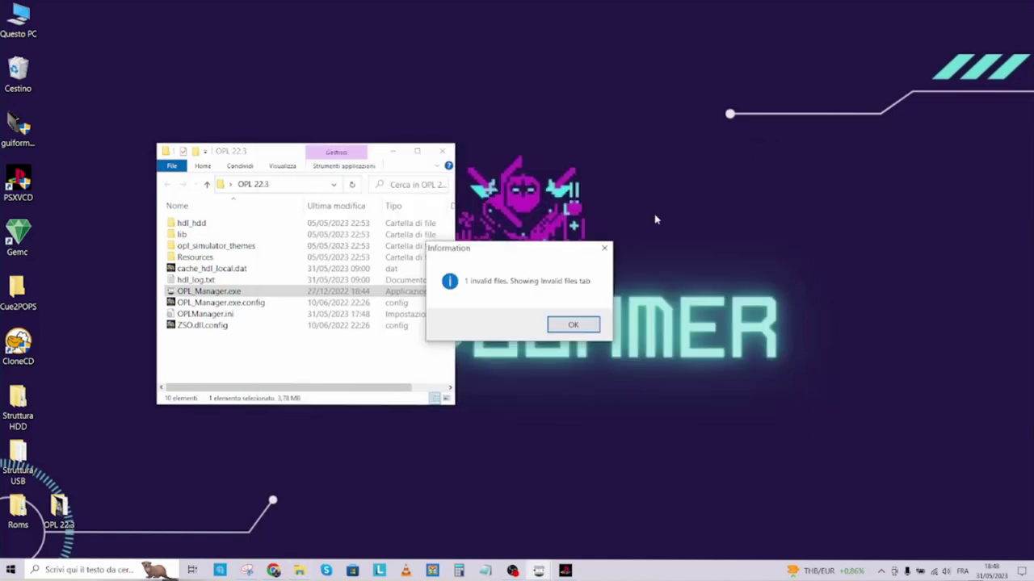
{"action": "left_click", "coordinate": [578, 325]}
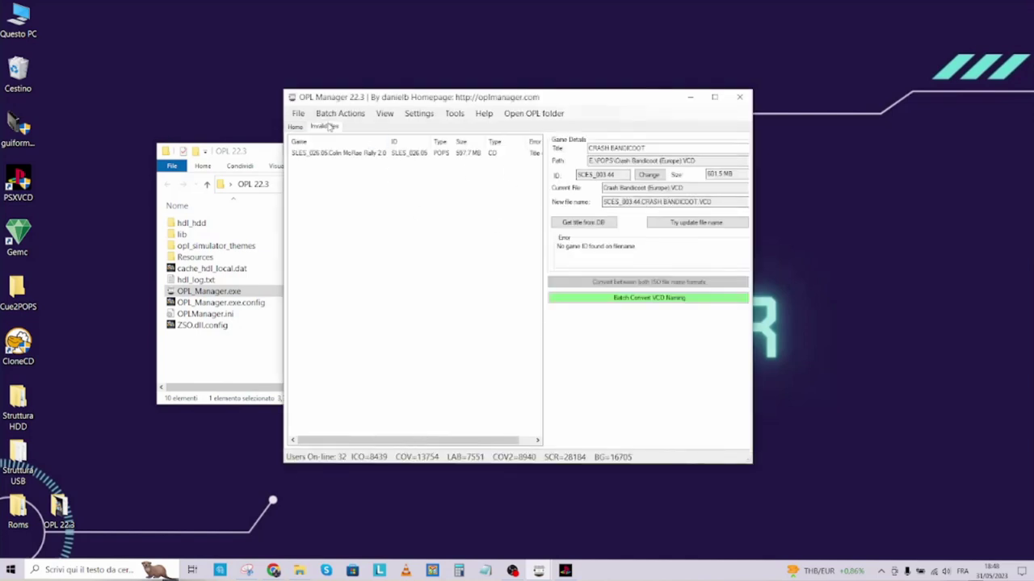
Change the invalid title of Colin McRae Rally 2.0 to "Colin McRae Rally 2" and update its file name.
{"action": "left_click", "coordinate": [316, 154]}
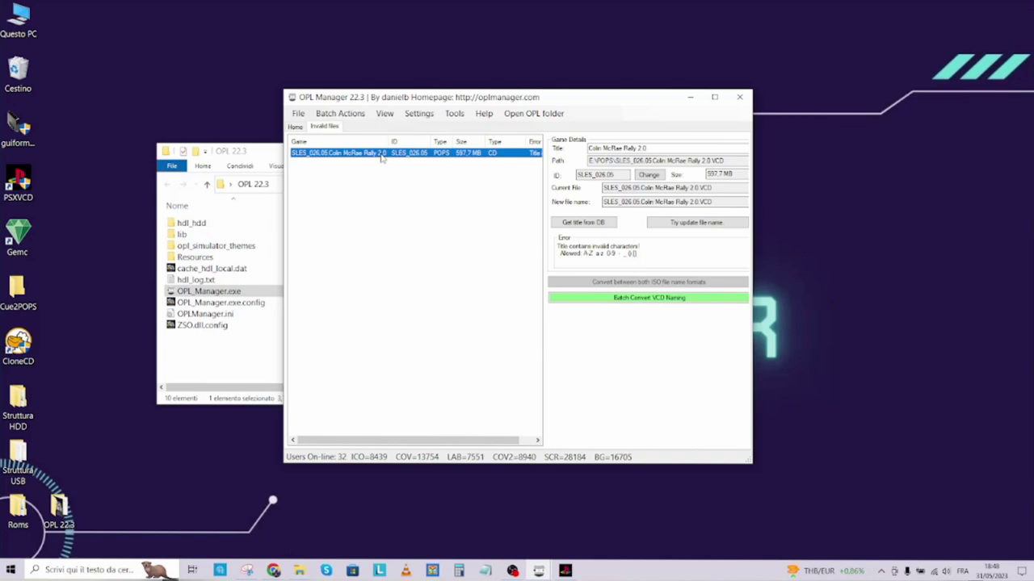
{"action": "left_click", "coordinate": [681, 227]}
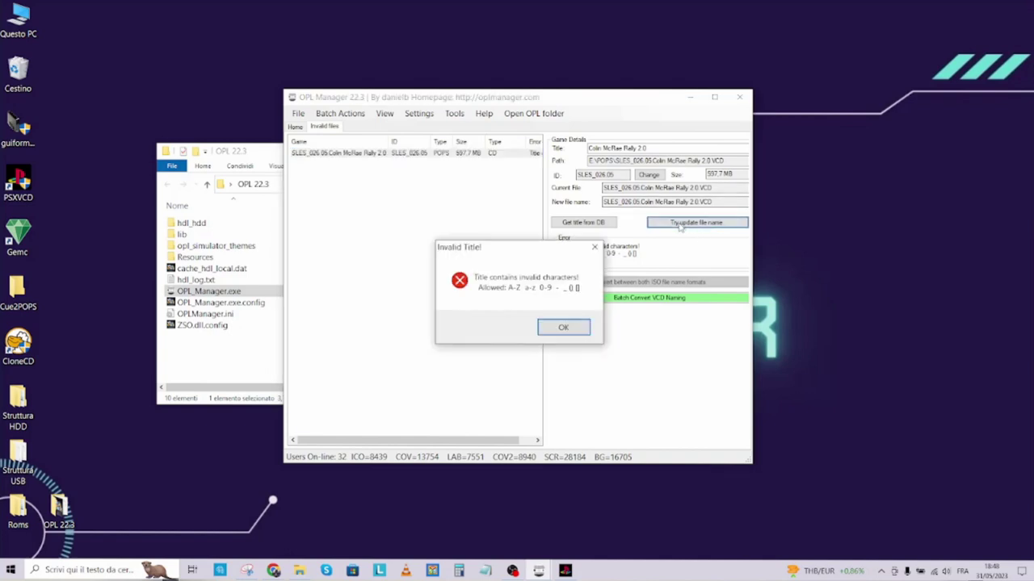
{"action": "left_click", "coordinate": [565, 331]}
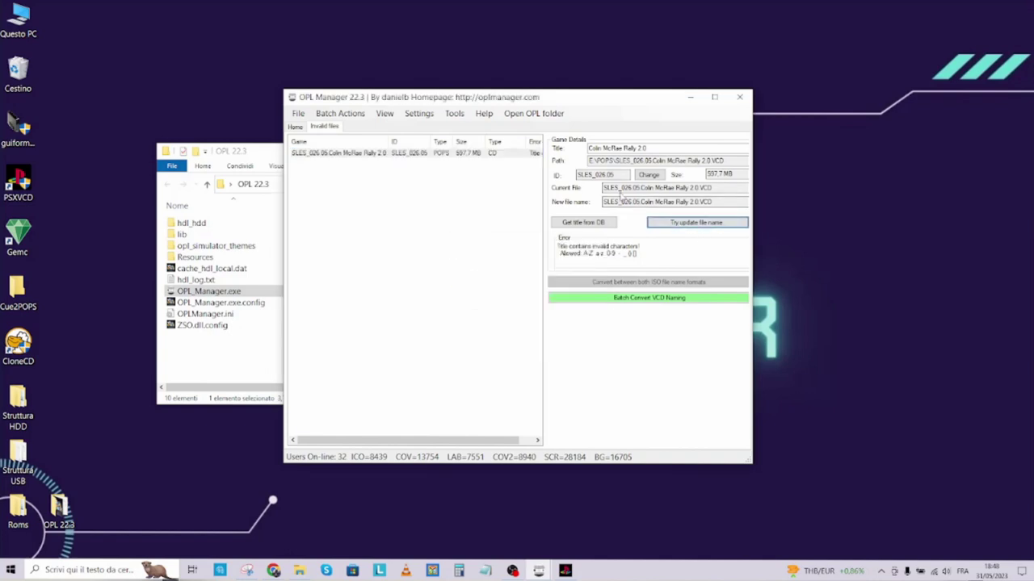
{"action": "left_click", "coordinate": [653, 148]}
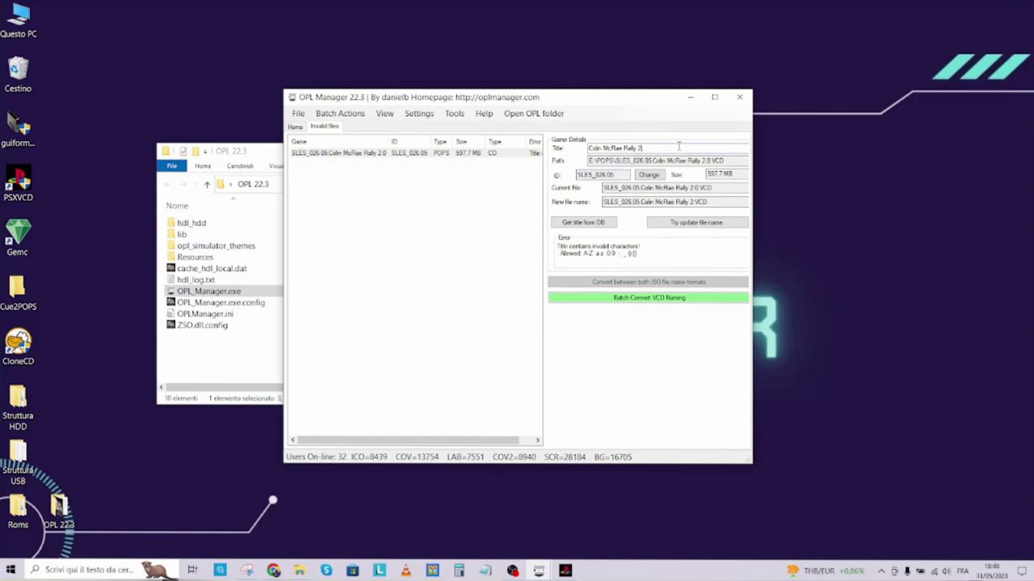
{"action": "left_click", "coordinate": [701, 226]}
{"action": "left_click", "coordinate": [527, 328]}
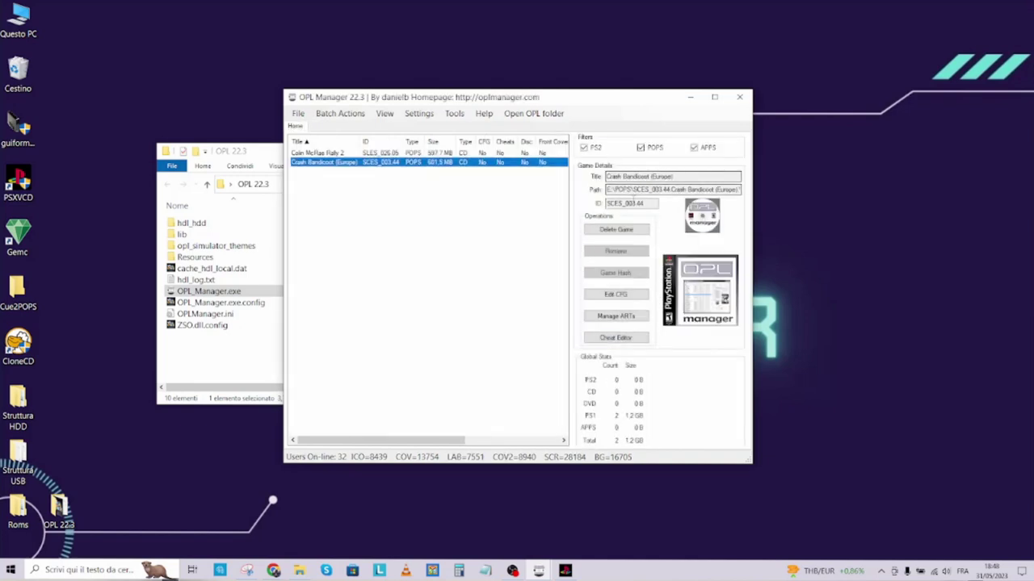
Check the renamed VCD files in the POPS folder on USB drive E:, and close the folder window.
{"action": "left_click", "coordinate": [324, 153]}
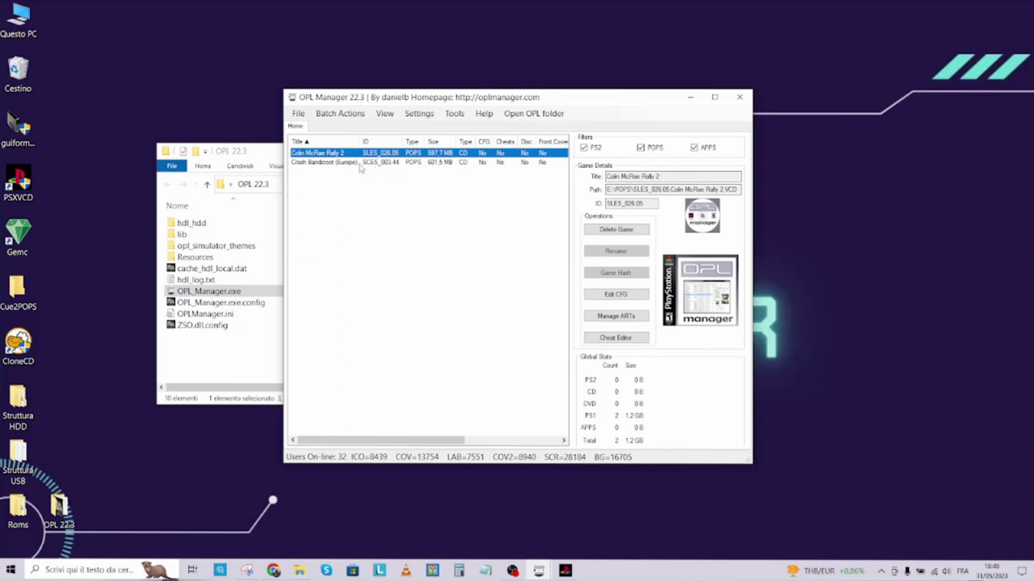
{"action": "double_click", "coordinate": [18, 18]}
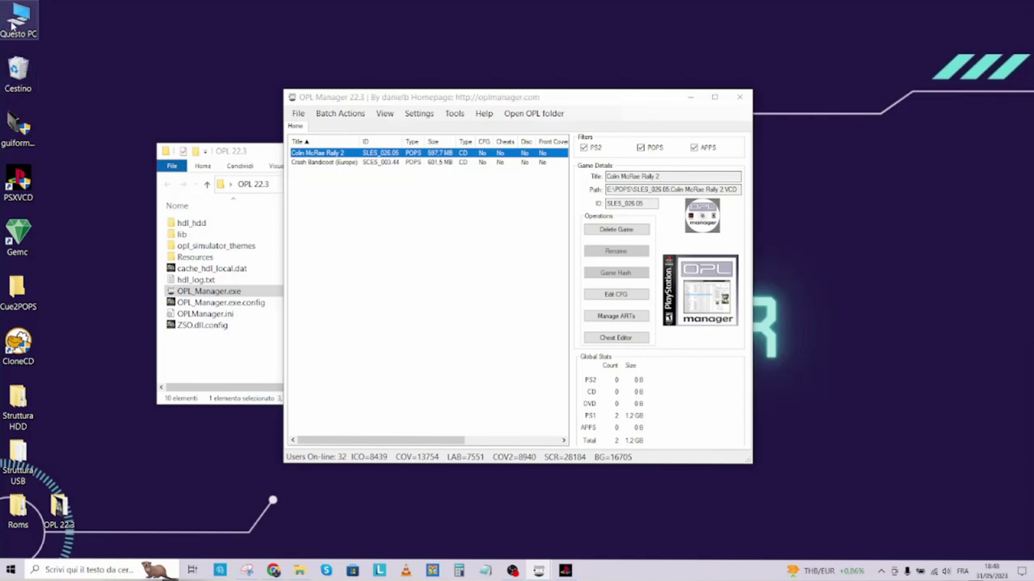
{"action": "scroll", "coordinate": [263, 388], "scroll_direction": "down", "scroll_amount": 1}
{"action": "double_click", "coordinate": [263, 421]}
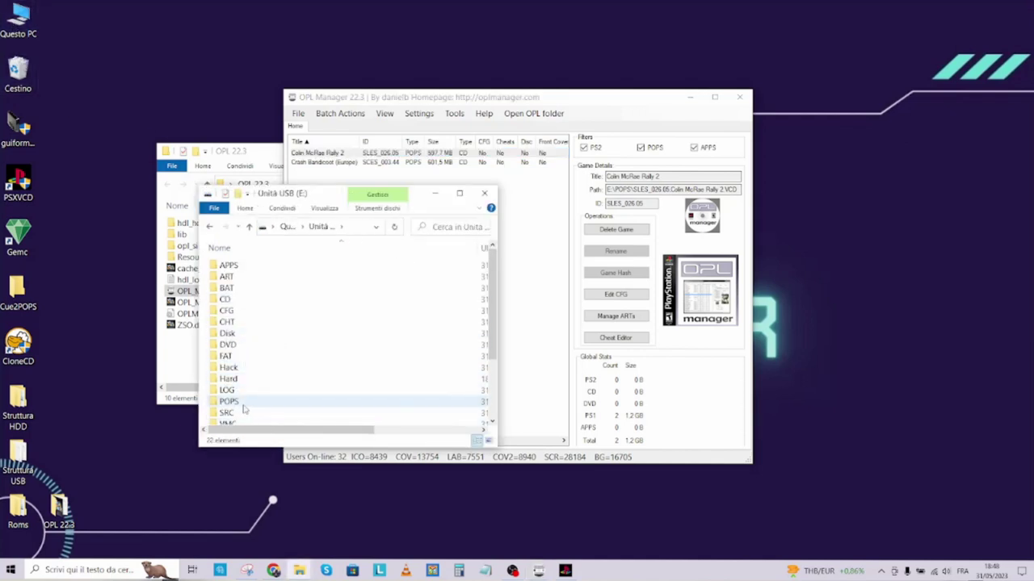
{"action": "double_click", "coordinate": [242, 403]}
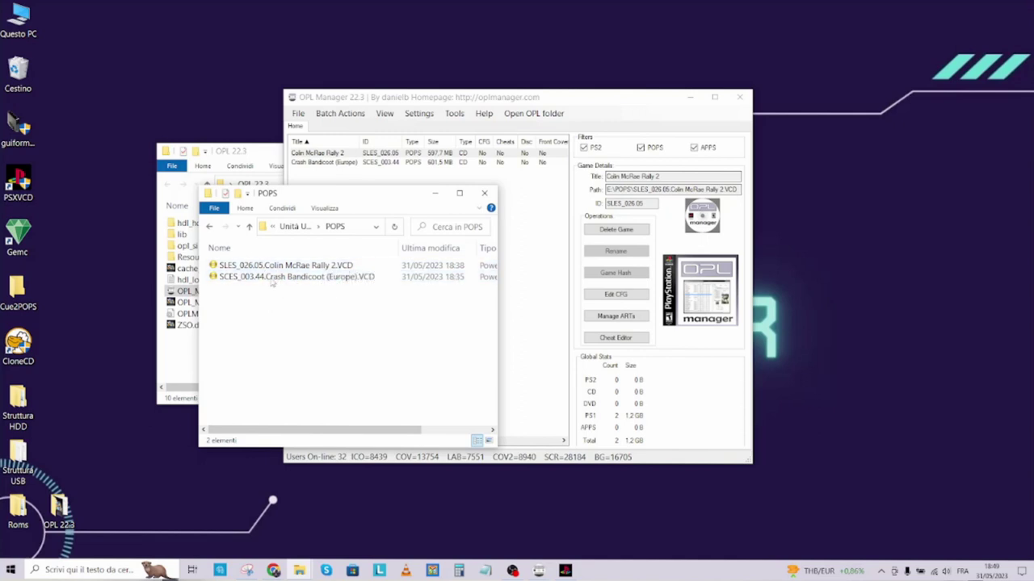
{"action": "left_click", "coordinate": [238, 277]}
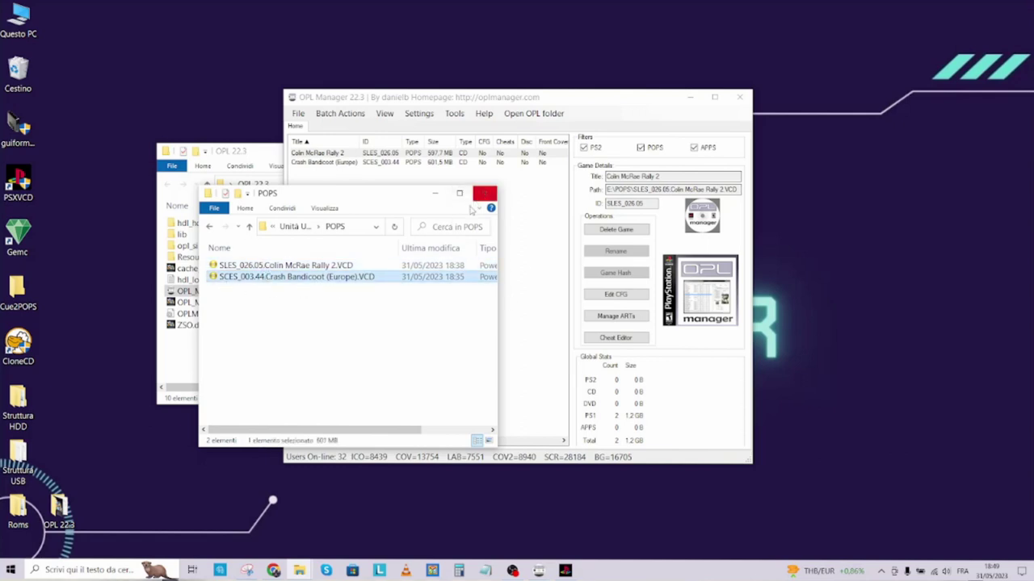
{"action": "left_click", "coordinate": [483, 195]}
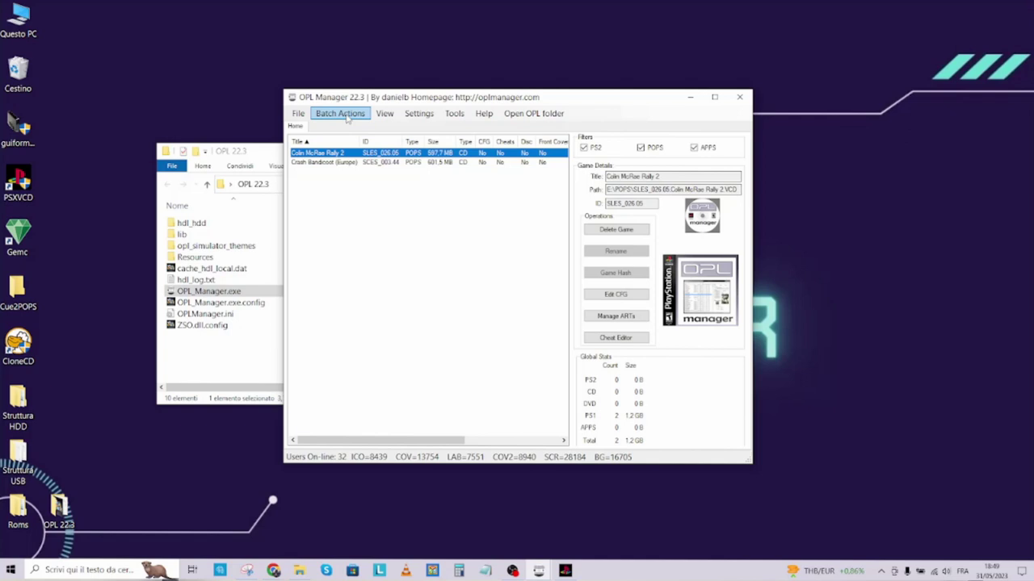
Batch download all ART types for Colin McRae Rally 2 and Crash Bandicoot (Europe), and close the download window.
{"action": "left_click", "coordinate": [323, 162]}
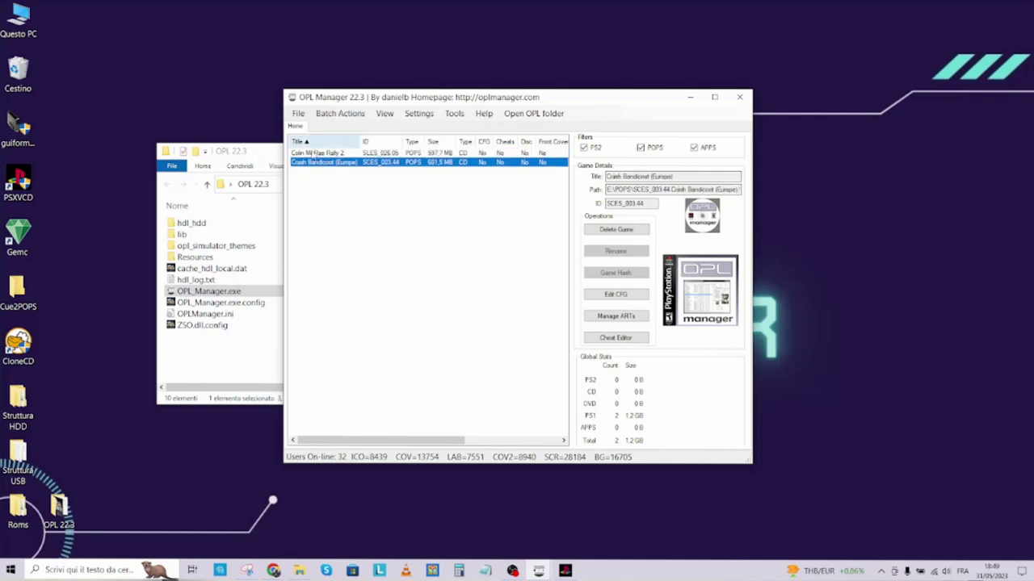
{"action": "left_click", "coordinate": [319, 153]}
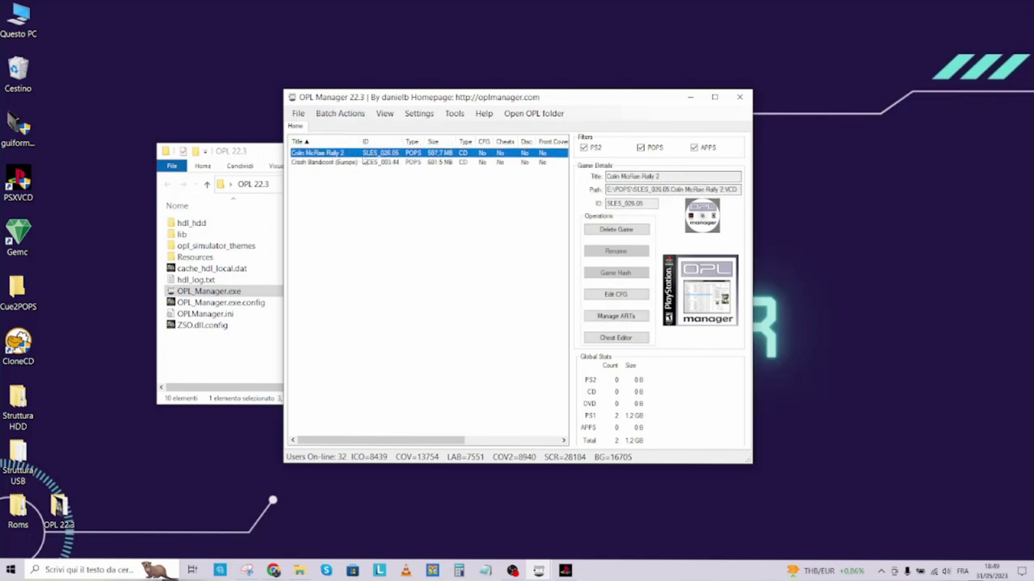
{"action": "left_click", "coordinate": [346, 117]}
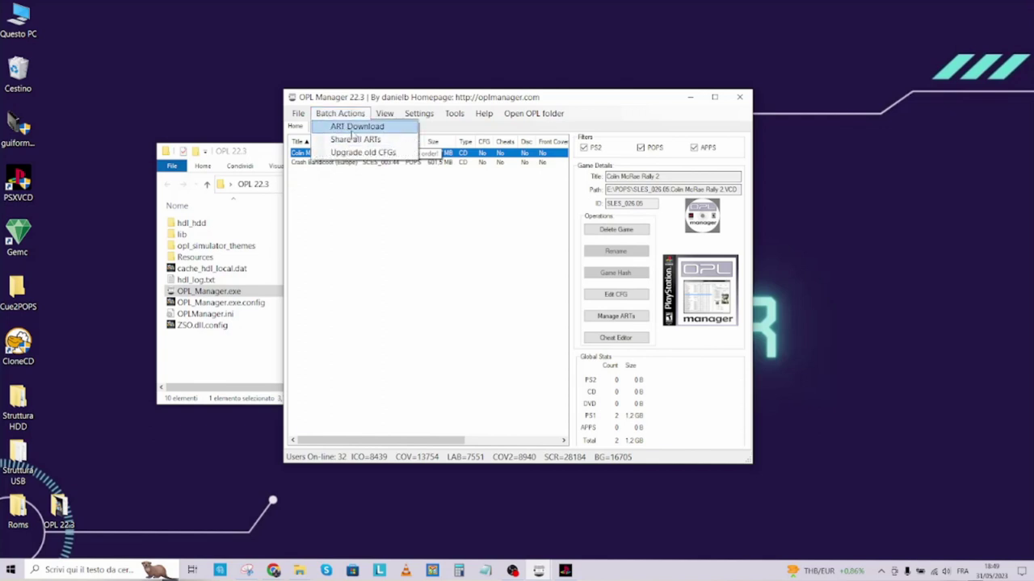
{"action": "left_click", "coordinate": [353, 133]}
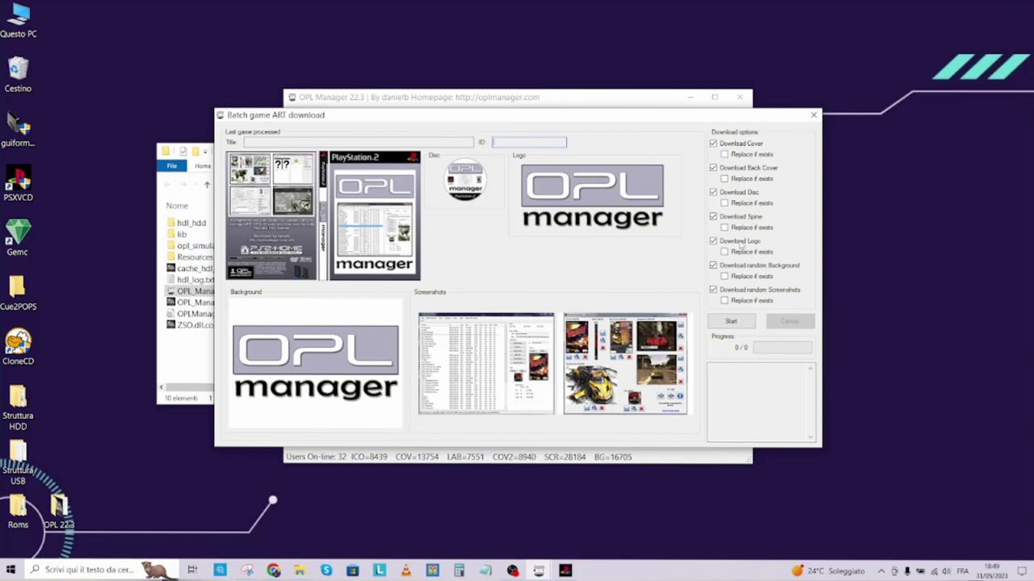
{"action": "left_click", "coordinate": [724, 323]}
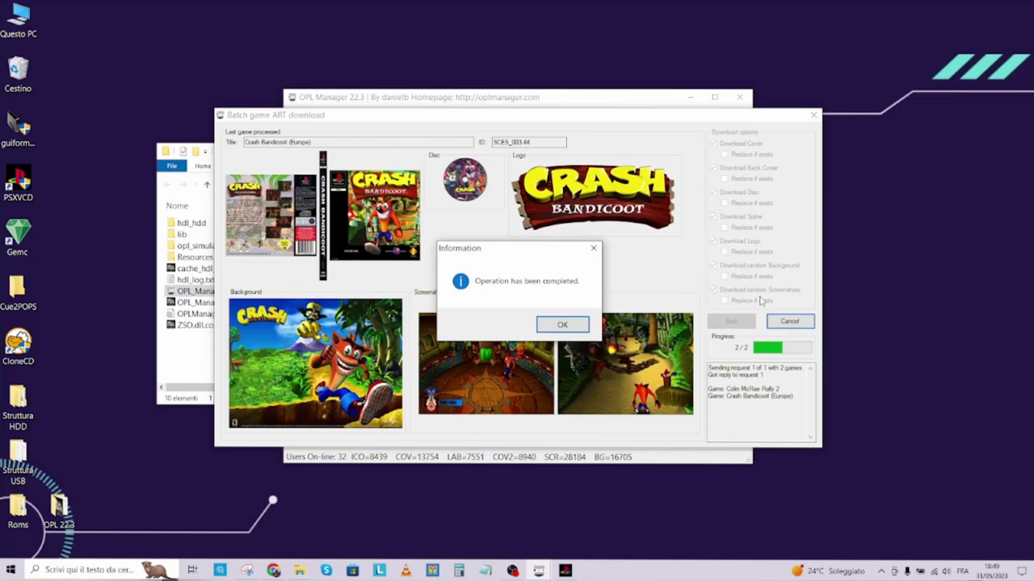
{"action": "left_click", "coordinate": [563, 326]}
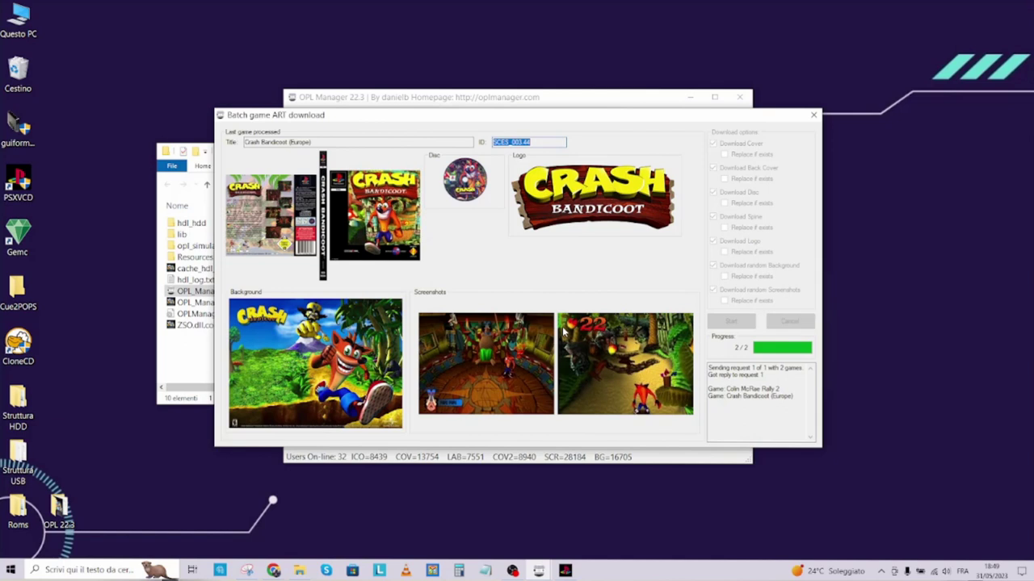
{"action": "left_click", "coordinate": [814, 116]}
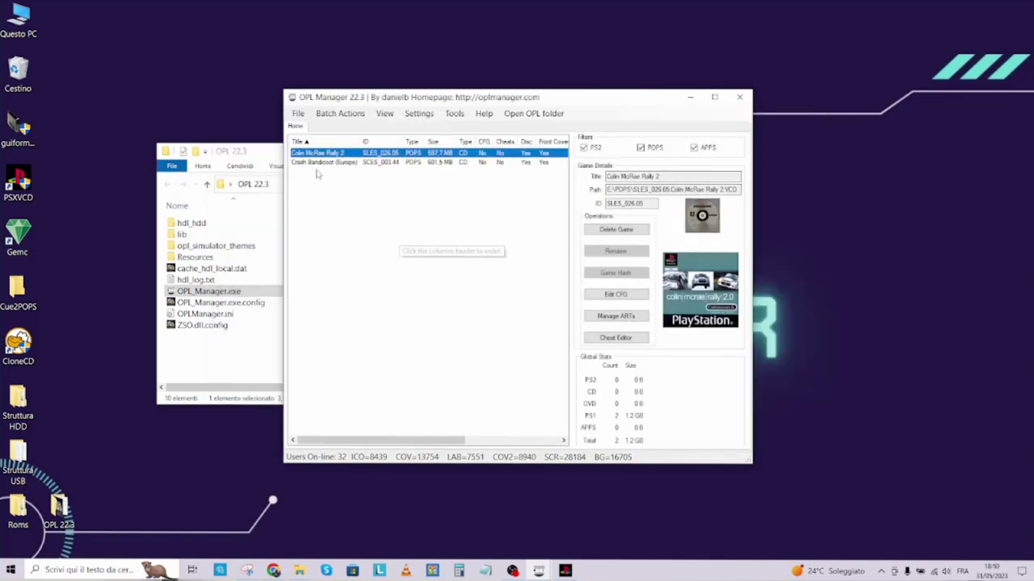
View the cover art of Crash Bandicoot (Europe), and open the ART folder on USB drive E:.
{"action": "left_click", "coordinate": [322, 165]}
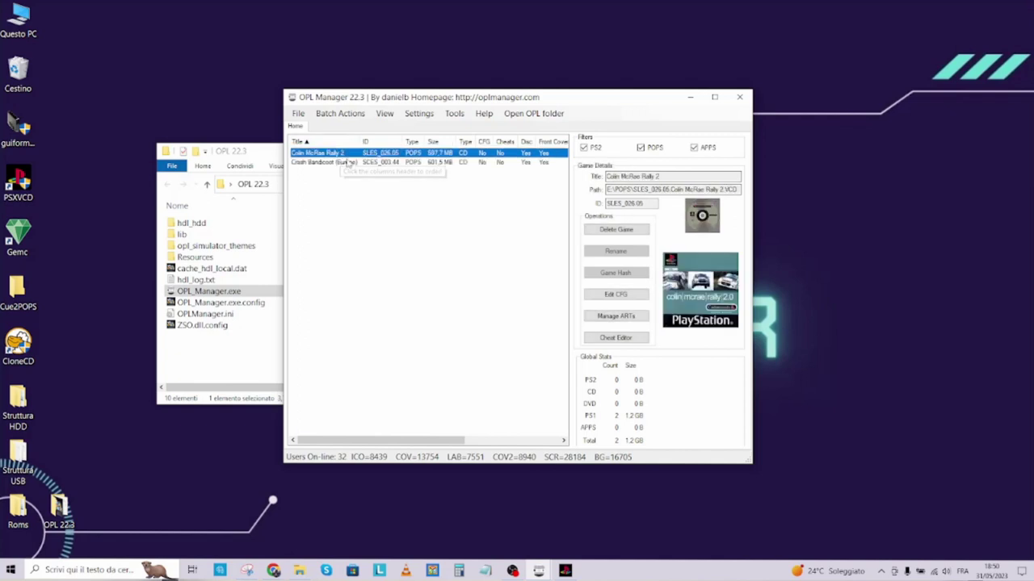
{"action": "left_click", "coordinate": [340, 163]}
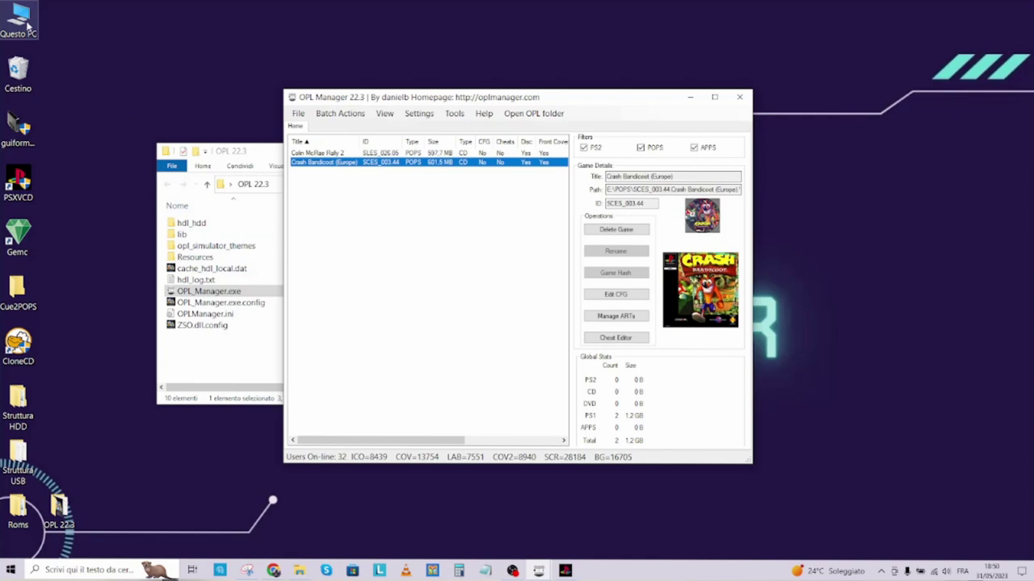
{"action": "double_click", "coordinate": [24, 28]}
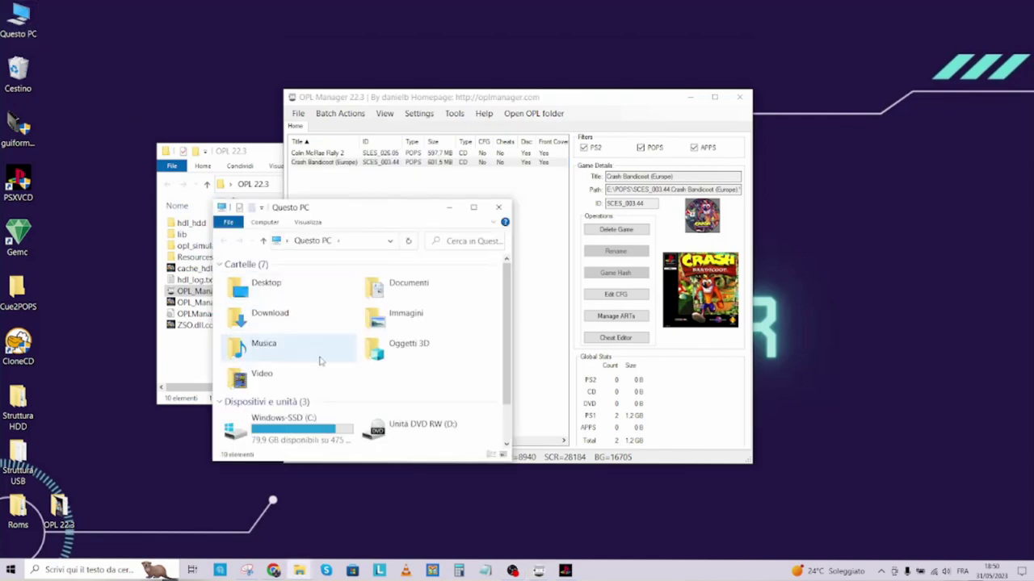
{"action": "scroll", "coordinate": [359, 434], "scroll_direction": "down", "scroll_amount": 1}
{"action": "double_click", "coordinate": [250, 420]}
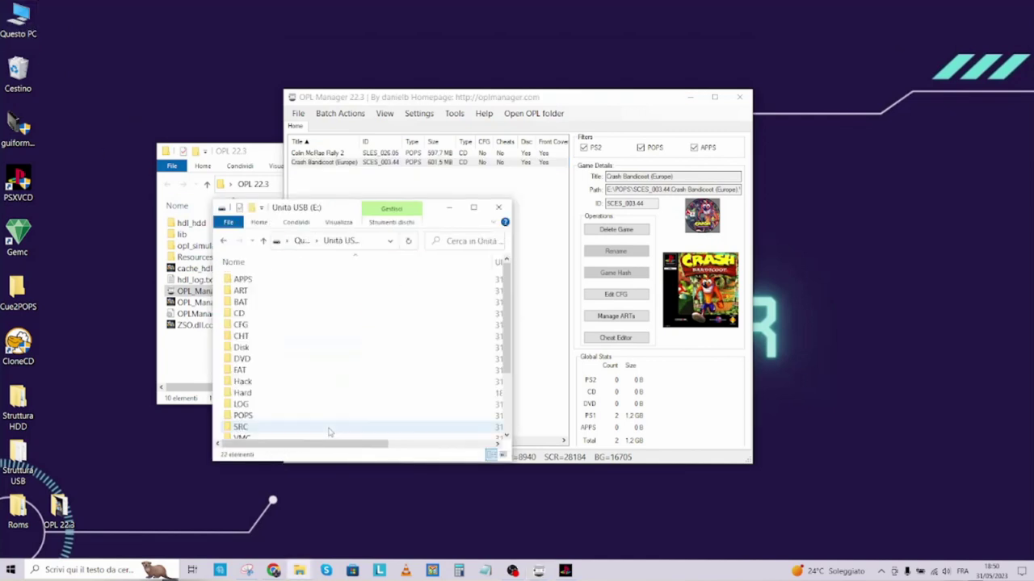
{"action": "left_click", "coordinate": [236, 292]}
{"action": "double_click", "coordinate": [235, 292]}
Examine the downloaded image files and their names in the ART folder, and close the folder window.
{"action": "left_click_drag", "start_coordinate": [217, 279], "coordinate": [379, 465]}
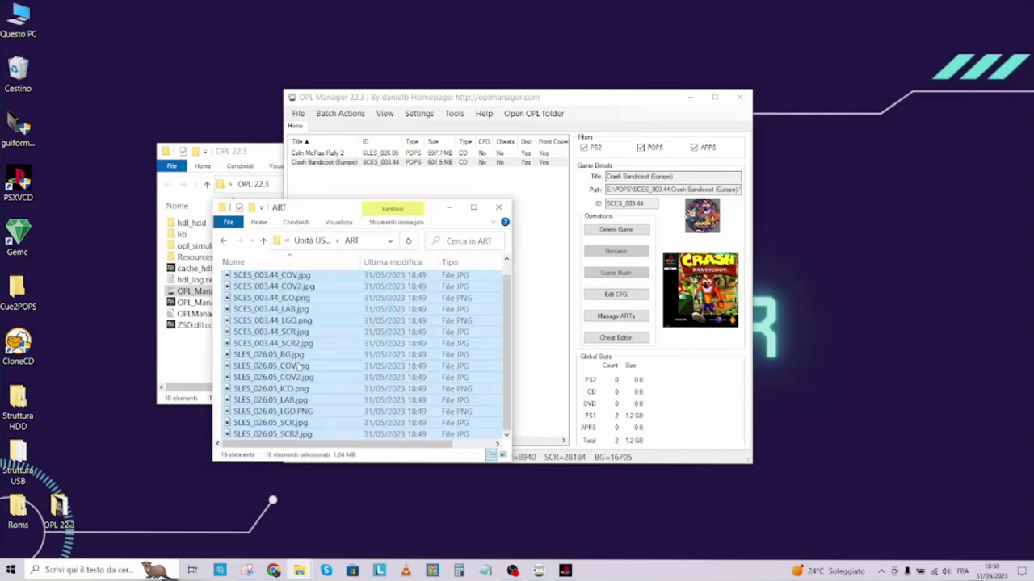
{"action": "scroll", "coordinate": [310, 355], "scroll_direction": "up", "scroll_amount": 1}
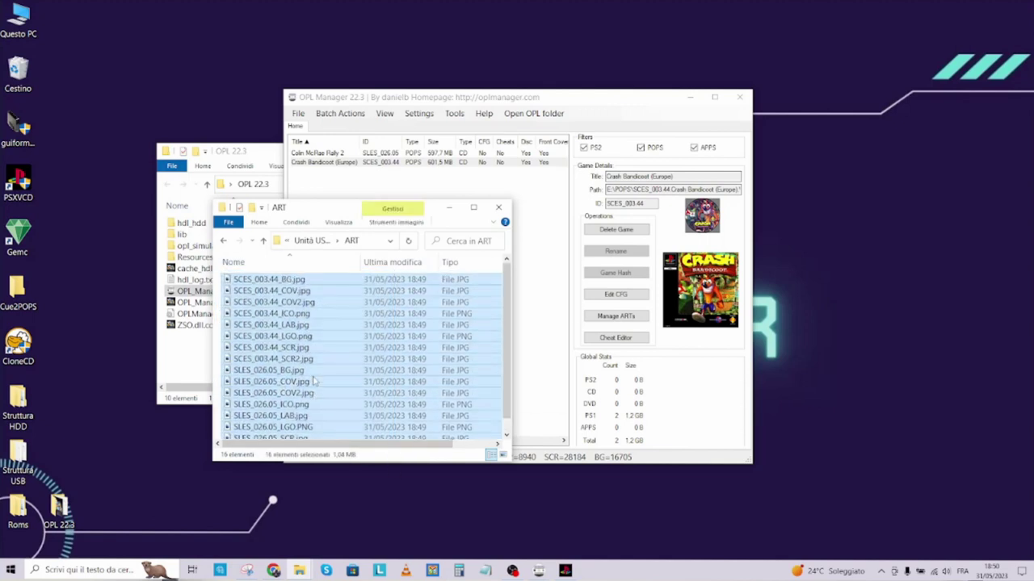
{"action": "left_click", "coordinate": [307, 320]}
{"action": "left_click", "coordinate": [274, 280]}
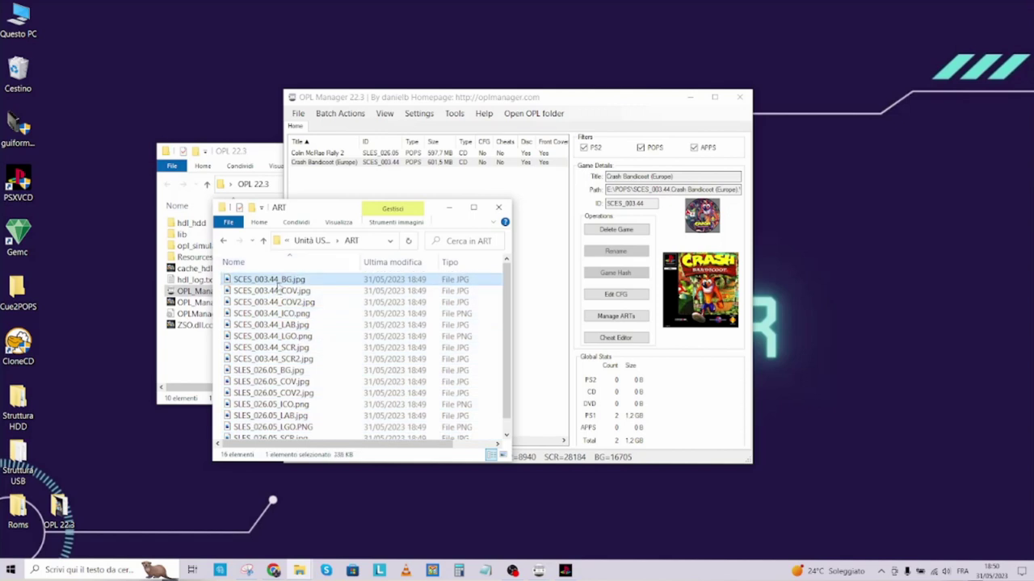
{"action": "left_click", "coordinate": [243, 302]}
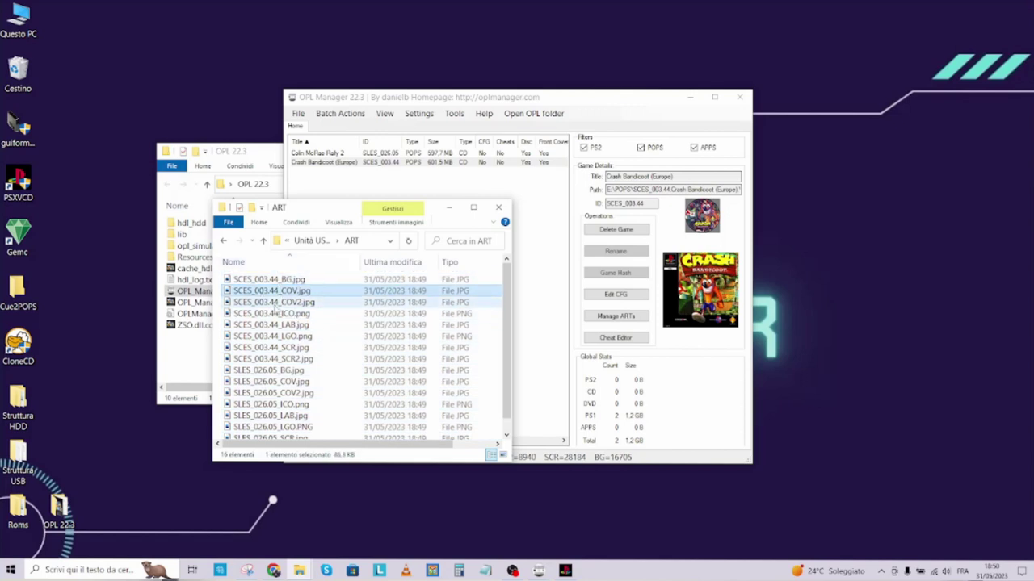
{"action": "left_click", "coordinate": [268, 314]}
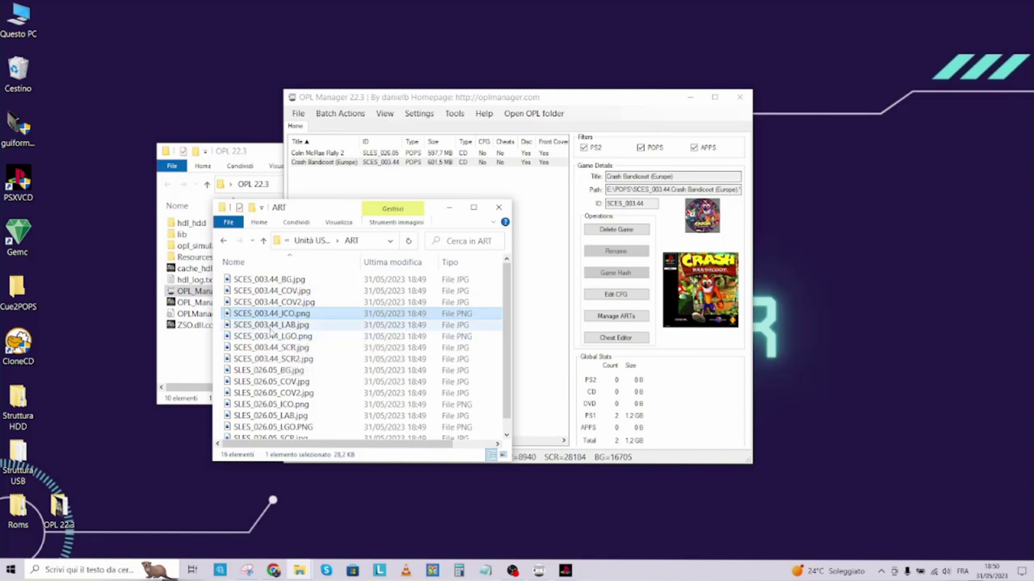
{"action": "left_click", "coordinate": [271, 327]}
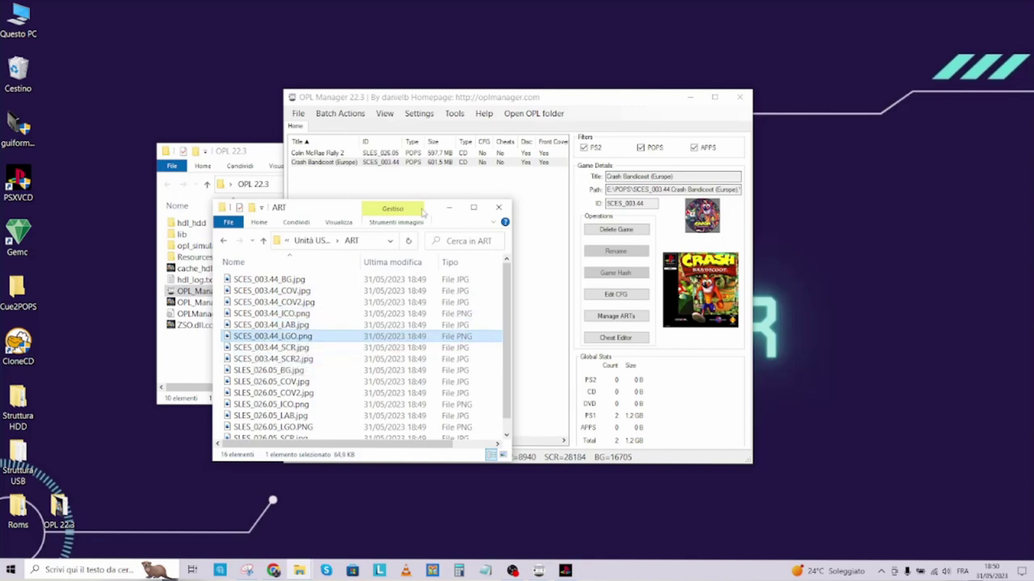
{"action": "left_click", "coordinate": [498, 208]}
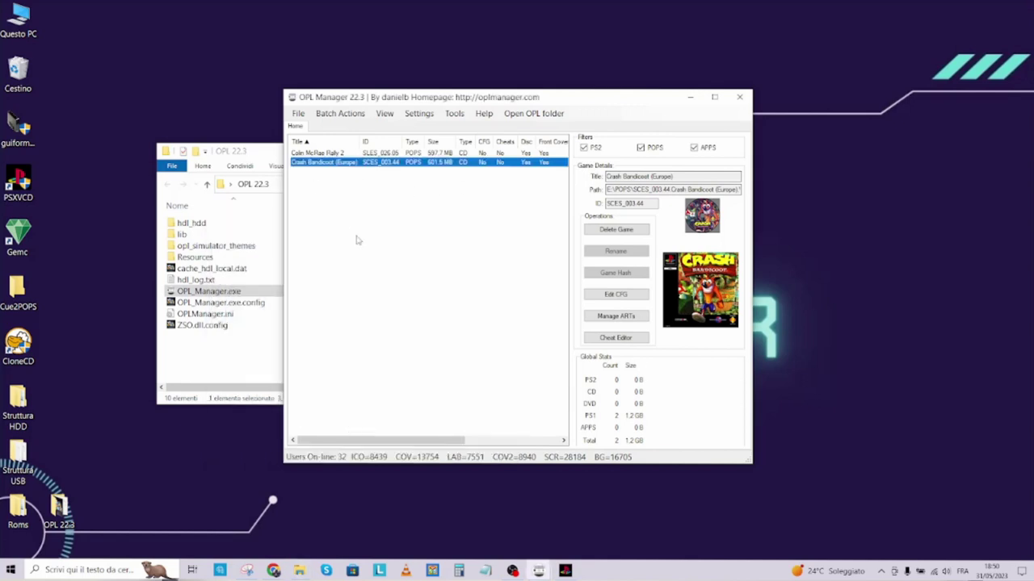
Review the artwork of Crash Bandicoot (Europe) and Colin McRae Rally 2 in the ART manager, and close it.
{"action": "left_click", "coordinate": [616, 316]}
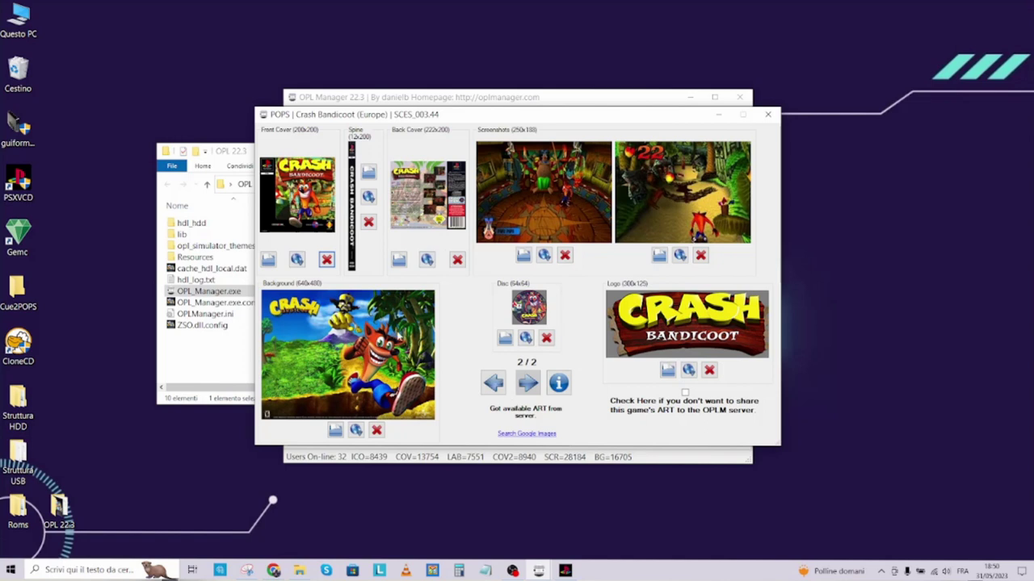
{"action": "left_click", "coordinate": [523, 386]}
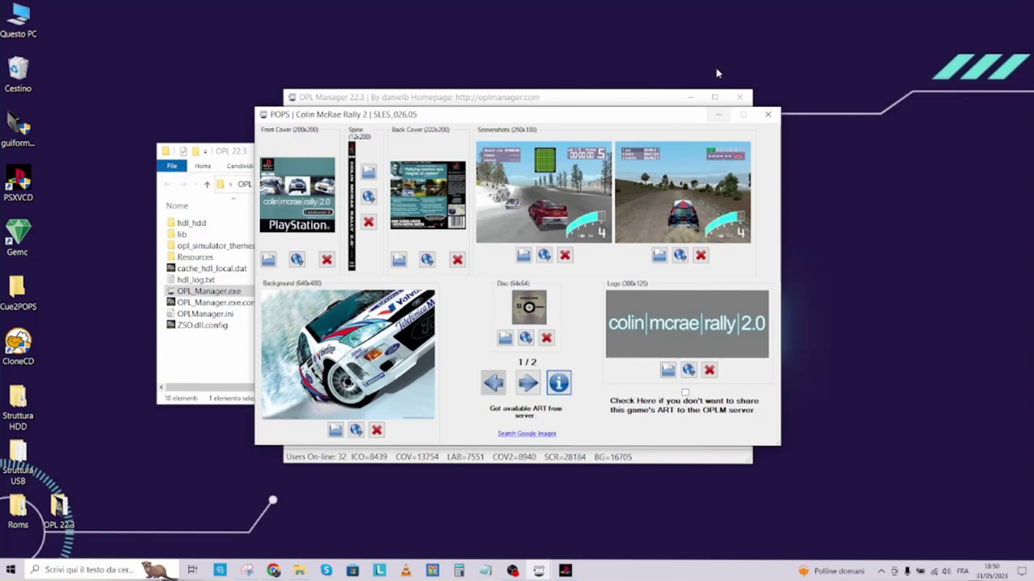
{"action": "left_click", "coordinate": [768, 114]}
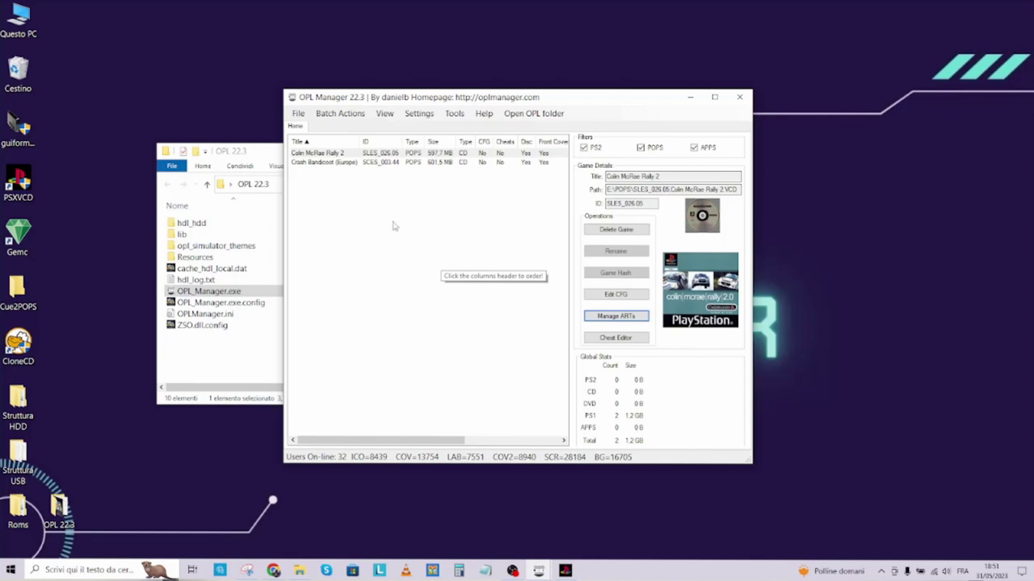
Close OPL Manager and the OPL 22.3 folder window, and select USB drive E: in Questo PC.
{"action": "left_click", "coordinate": [741, 99]}
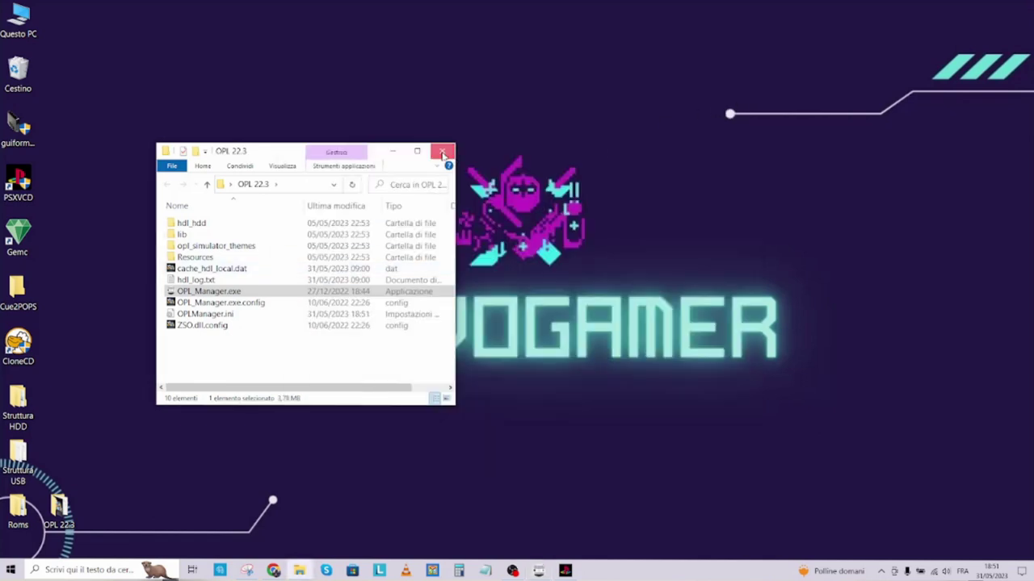
{"action": "left_click", "coordinate": [446, 153]}
{"action": "double_click", "coordinate": [21, 25]}
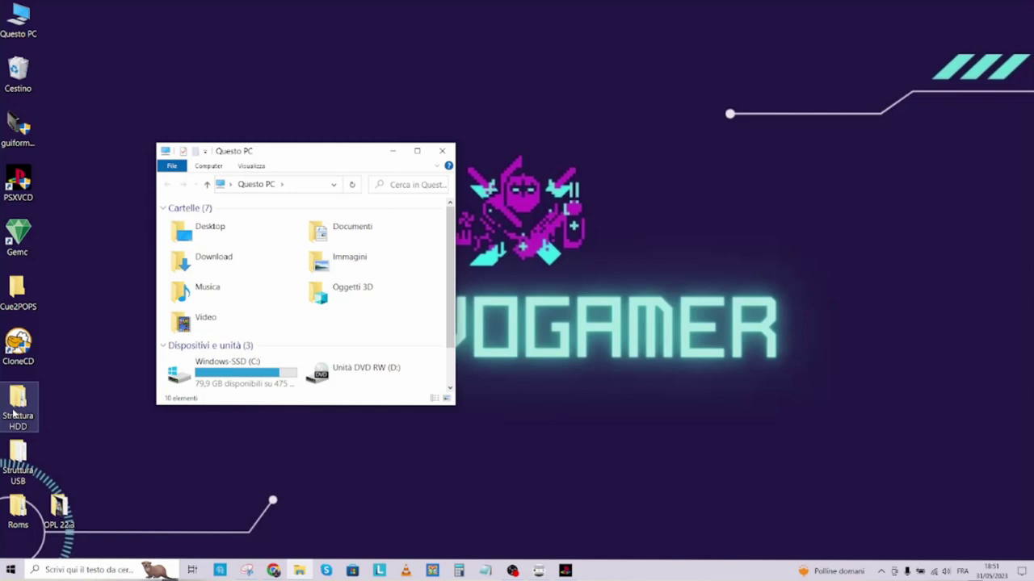
{"action": "scroll", "coordinate": [193, 367], "scroll_direction": "down", "scroll_amount": 1}
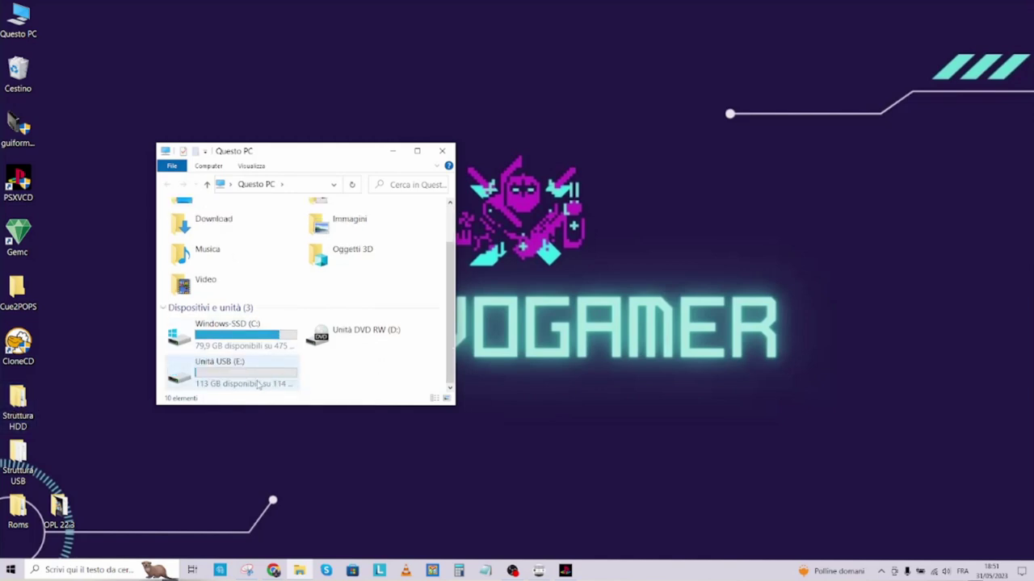
{"action": "left_click", "coordinate": [258, 386]}
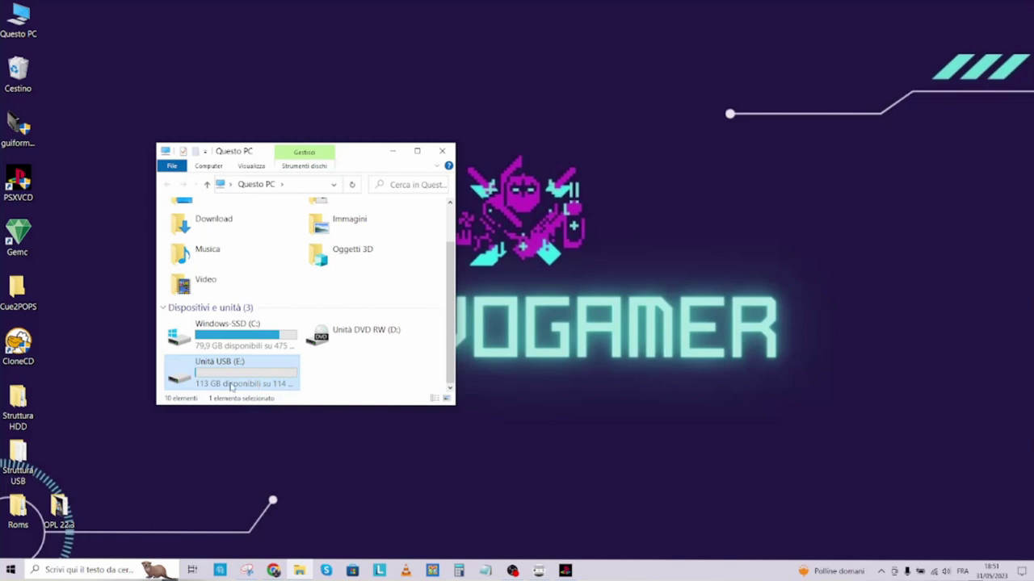
Open the Struttura HDD folder from the desktop, and view the contents of its __POPS folder.
{"action": "left_click", "coordinate": [16, 404]}
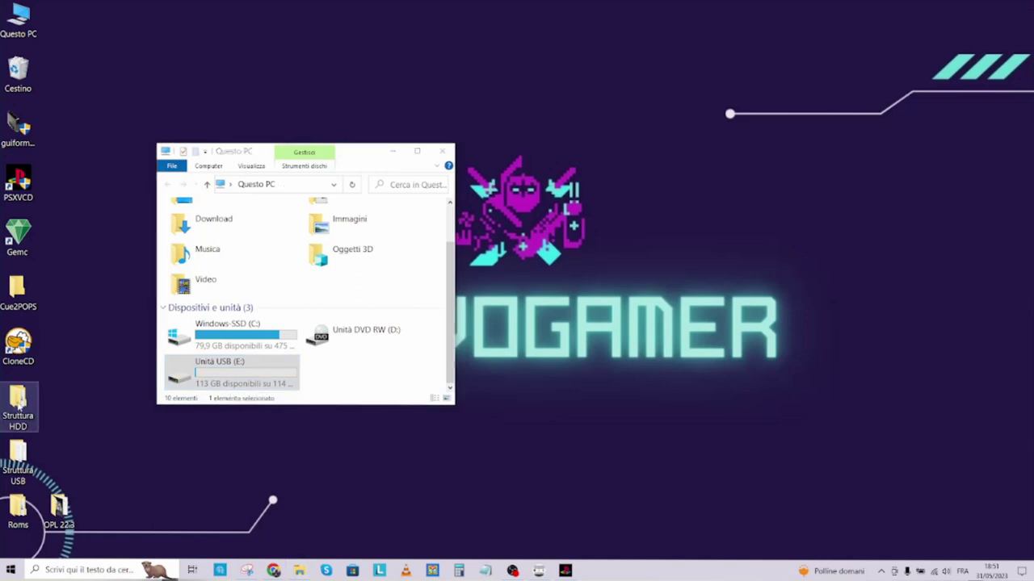
{"action": "double_click", "coordinate": [16, 401]}
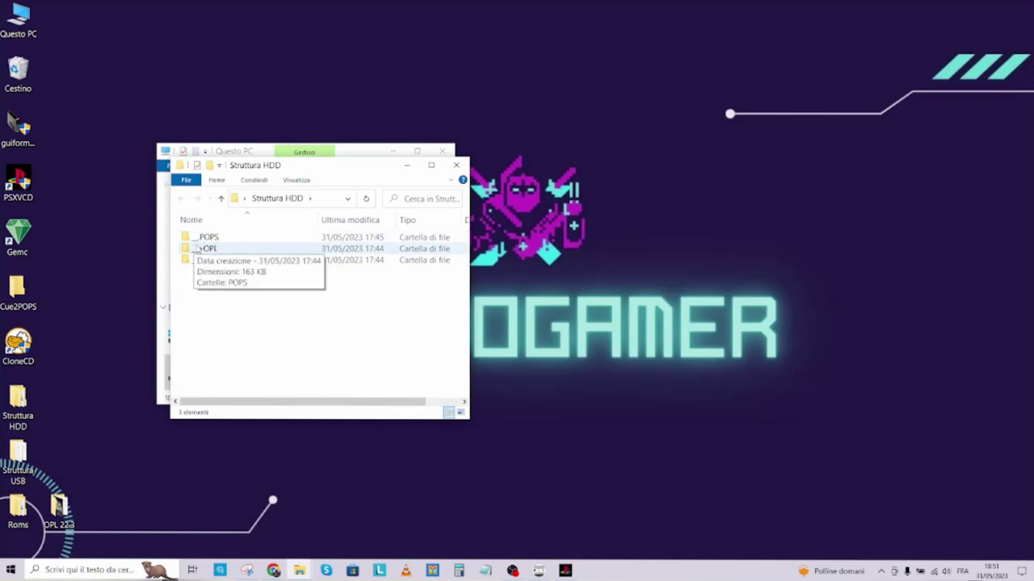
{"action": "double_click", "coordinate": [226, 238]}
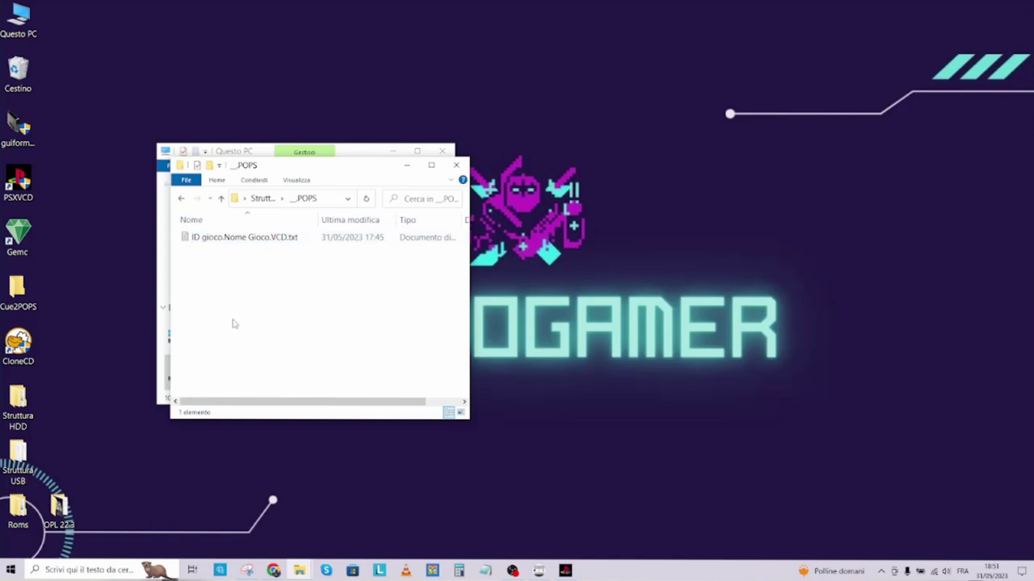
{"action": "left_click", "coordinate": [220, 198]}
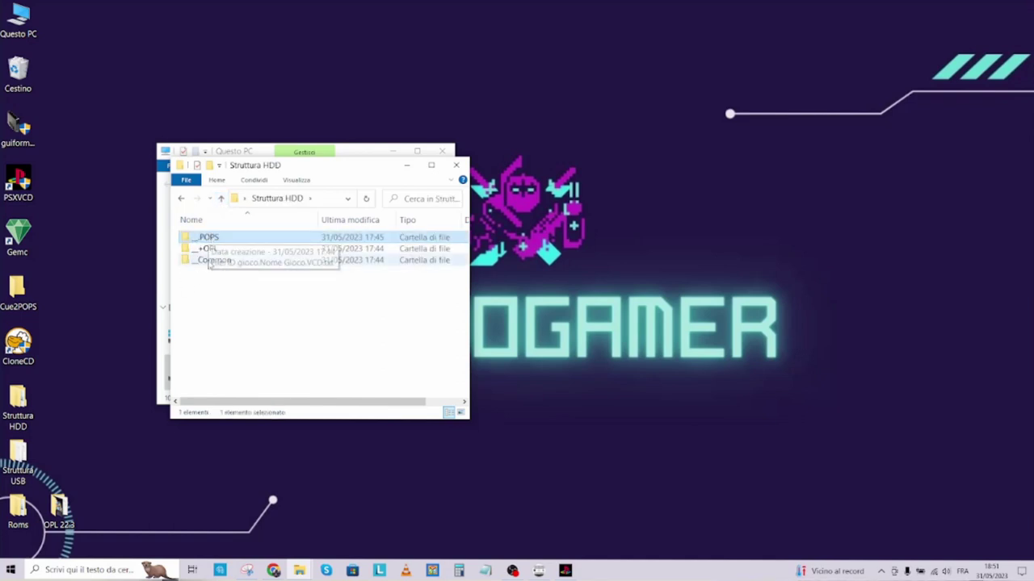
View the contents of the __+OPL and __Common folders, and return to the Struttura HDD folder.
{"action": "double_click", "coordinate": [201, 248]}
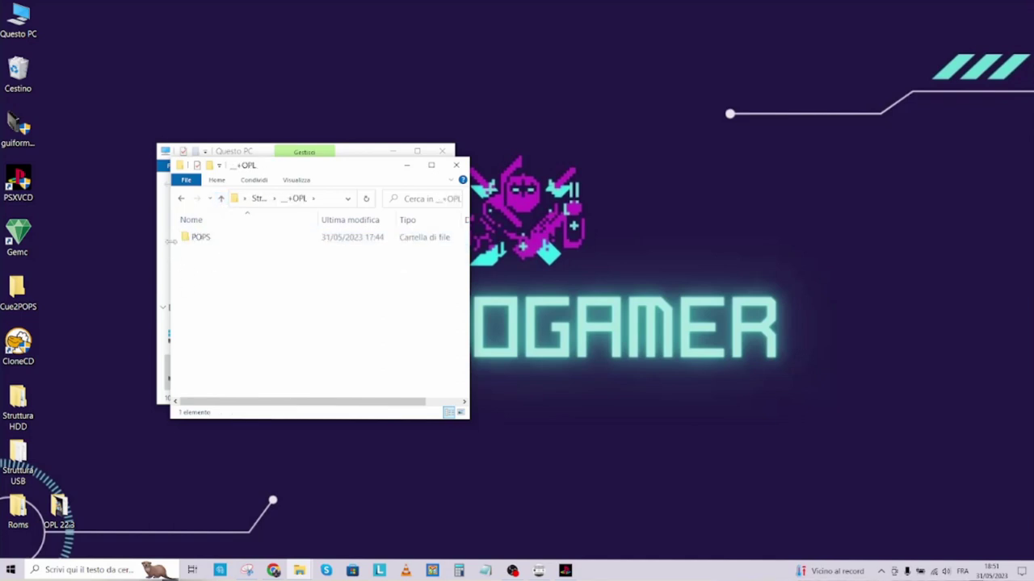
{"action": "left_click", "coordinate": [221, 200]}
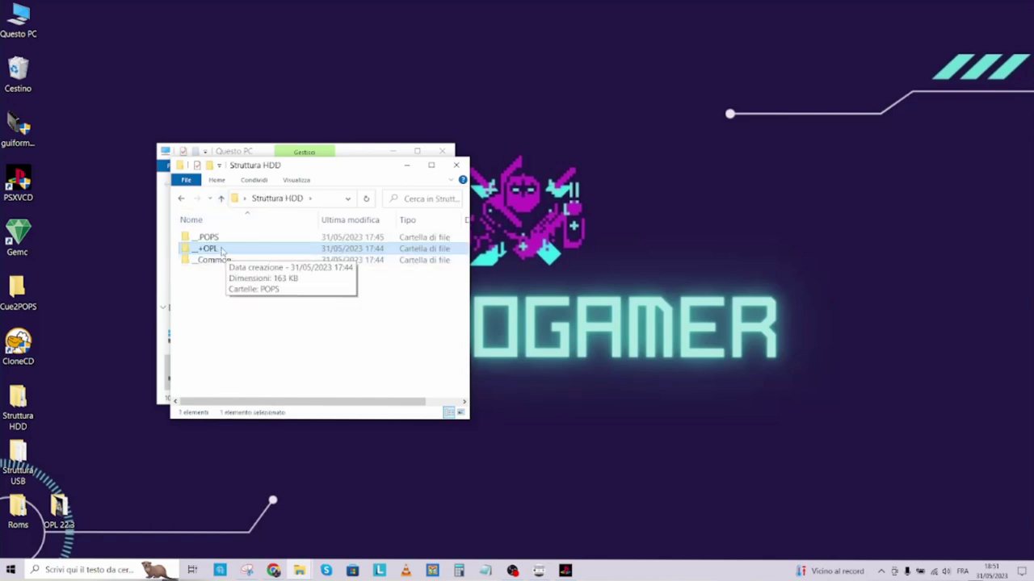
{"action": "left_click", "coordinate": [220, 251]}
{"action": "left_click", "coordinate": [237, 307]}
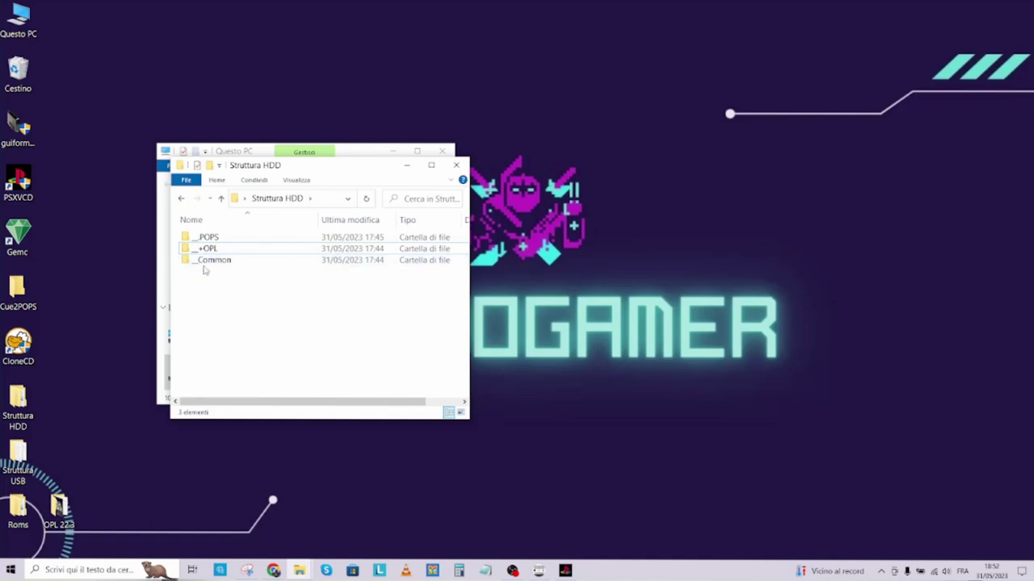
{"action": "double_click", "coordinate": [216, 261]}
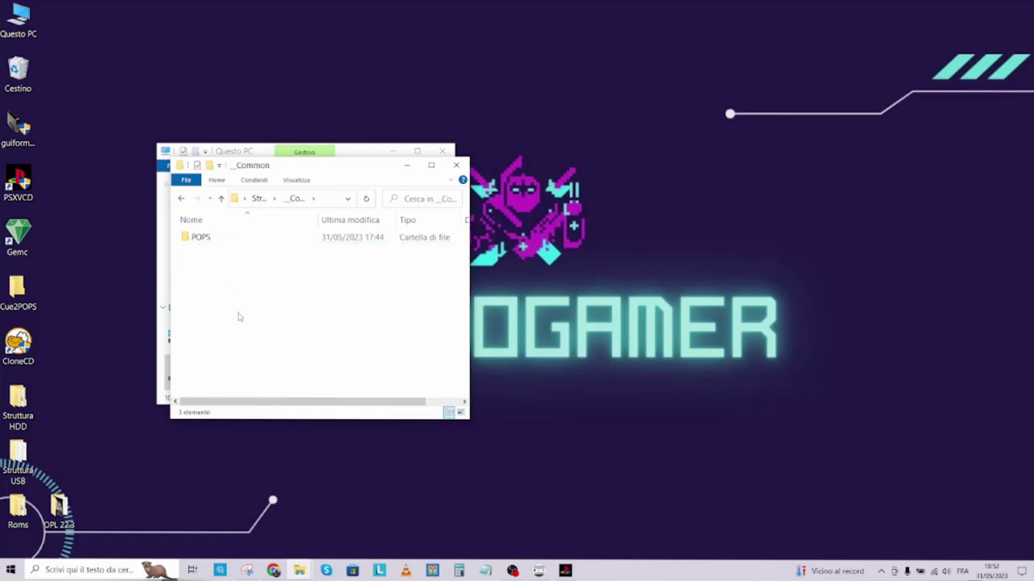
{"action": "left_click", "coordinate": [221, 198]}
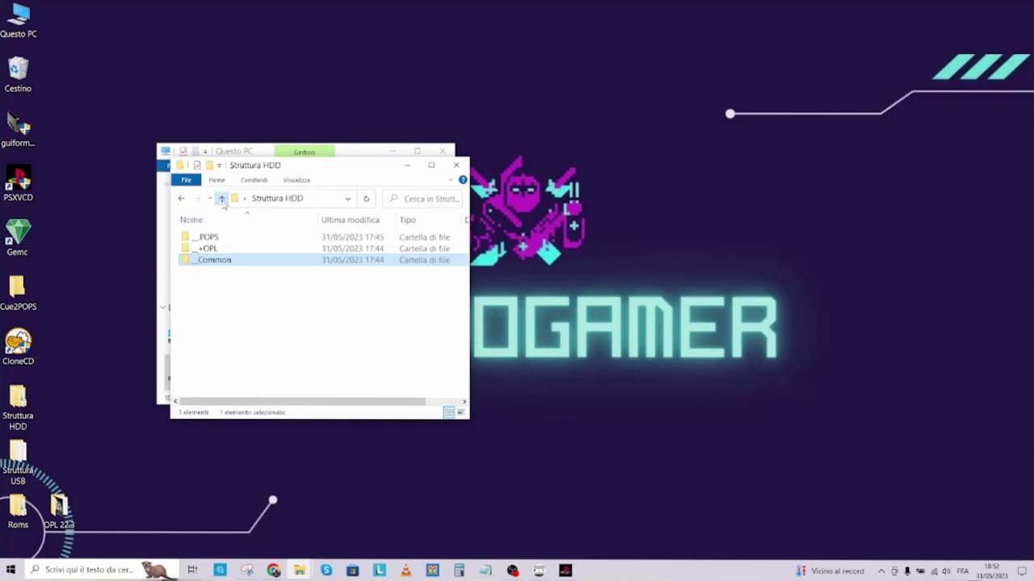
Inspect the POPS subfolder inside __+OPL, and go back to the Struttura HDD folder.
{"action": "double_click", "coordinate": [207, 249]}
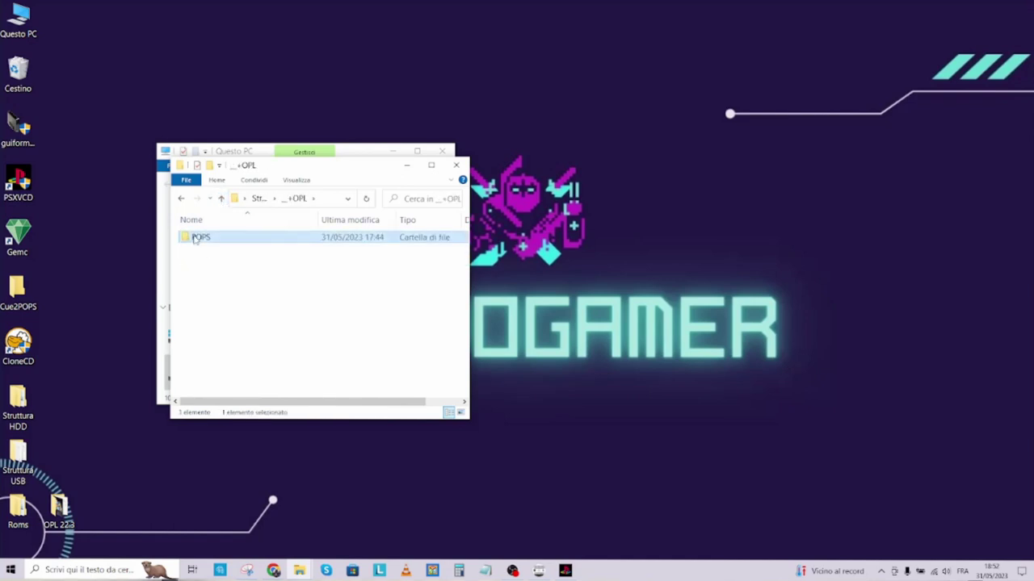
{"action": "double_click", "coordinate": [195, 239]}
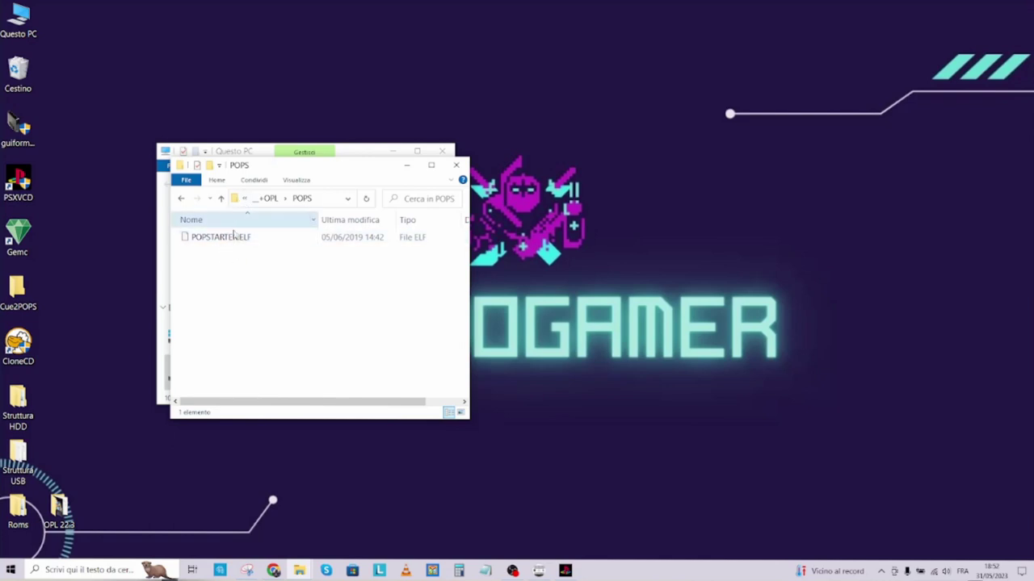
{"action": "left_click", "coordinate": [220, 199]}
{"action": "left_click", "coordinate": [220, 199]}
Examine the IOPRP252.IMG and POPS.ELF files in the POPS subfolder of __Common.
{"action": "double_click", "coordinate": [216, 261]}
{"action": "double_click", "coordinate": [208, 237]}
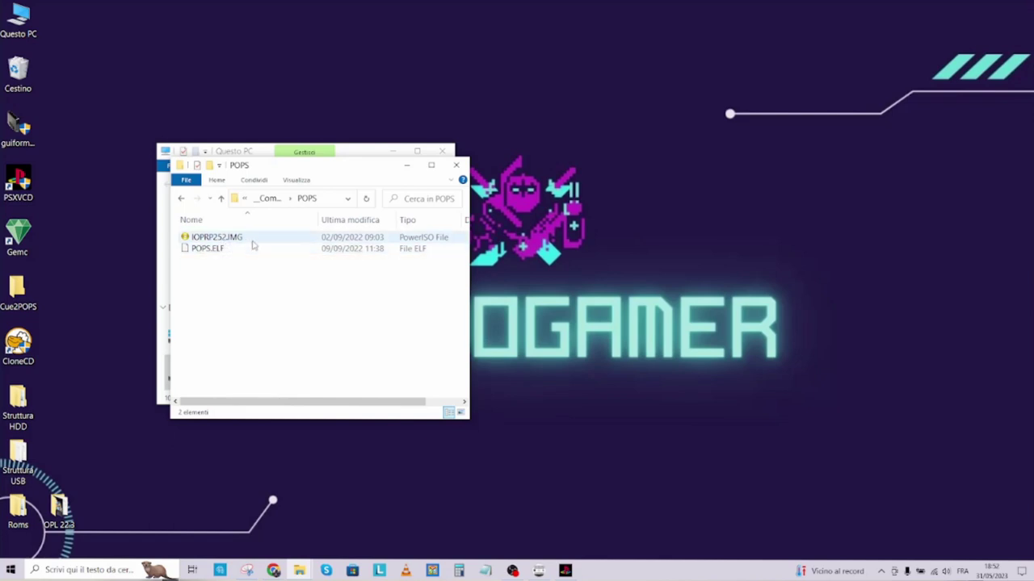
{"action": "left_click", "coordinate": [212, 249]}
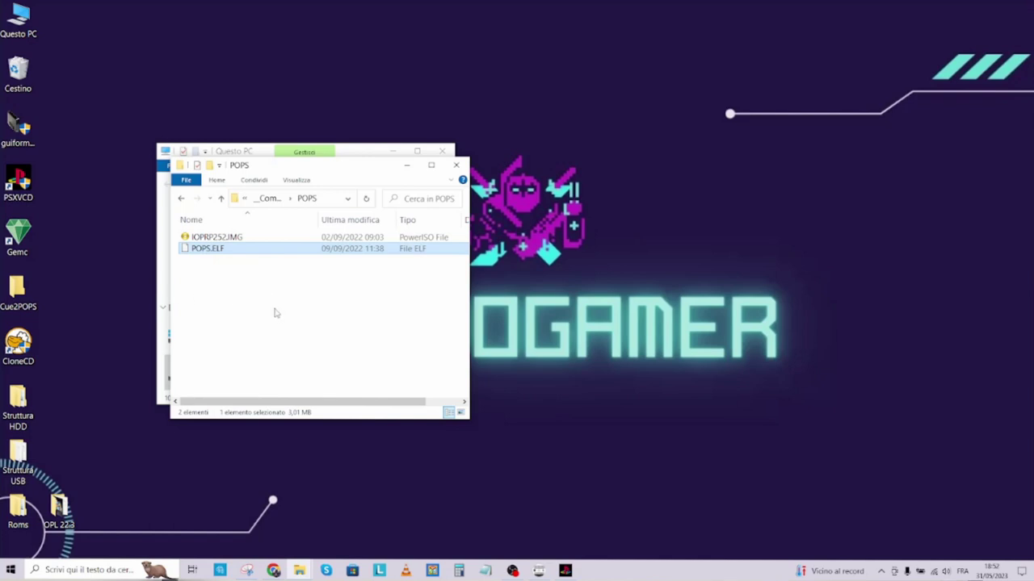
{"action": "left_click", "coordinate": [202, 238]}
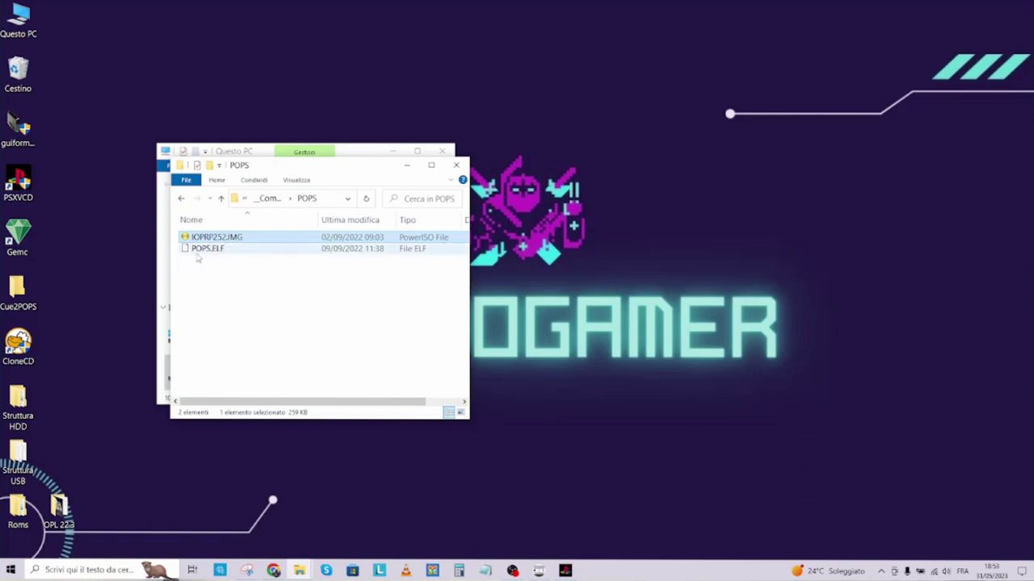
{"action": "left_click", "coordinate": [227, 254]}
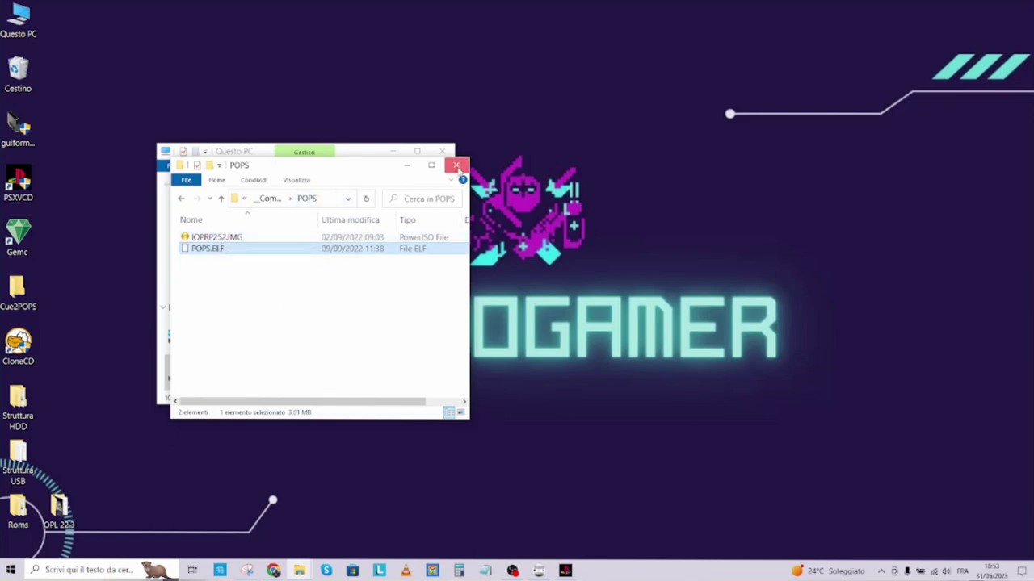
Copy the __+OPL and __Common folders from Struttura HDD to the root of USB drive E:.
{"action": "left_click", "coordinate": [220, 198]}
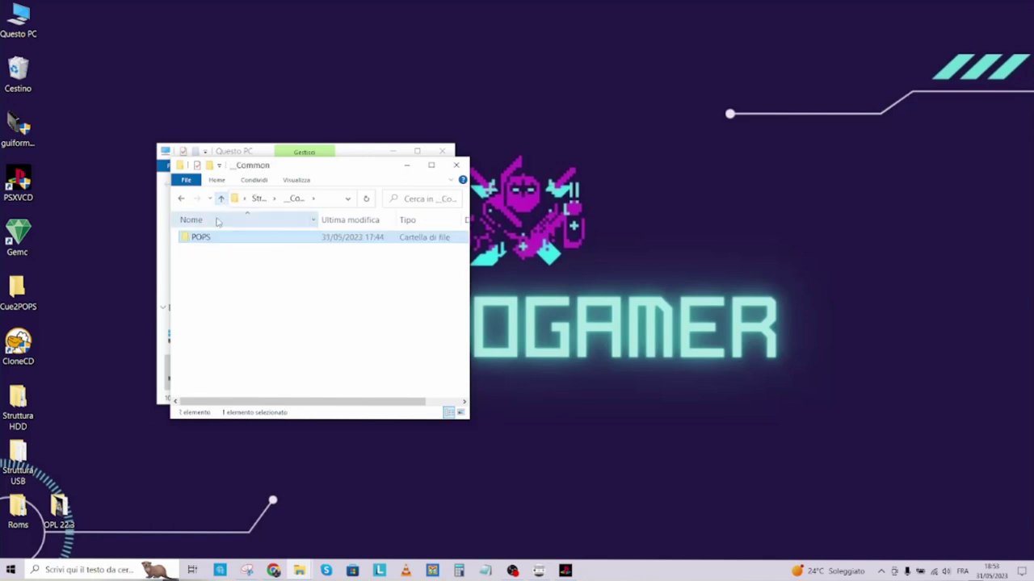
{"action": "left_click", "coordinate": [220, 199]}
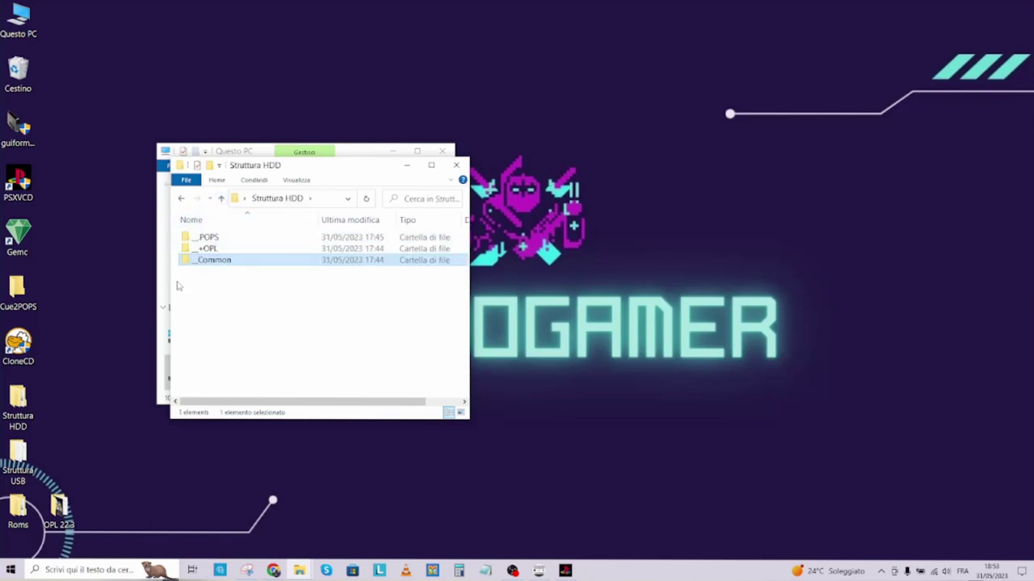
{"action": "left_click_drag", "start_coordinate": [195, 268], "coordinate": [216, 245]}
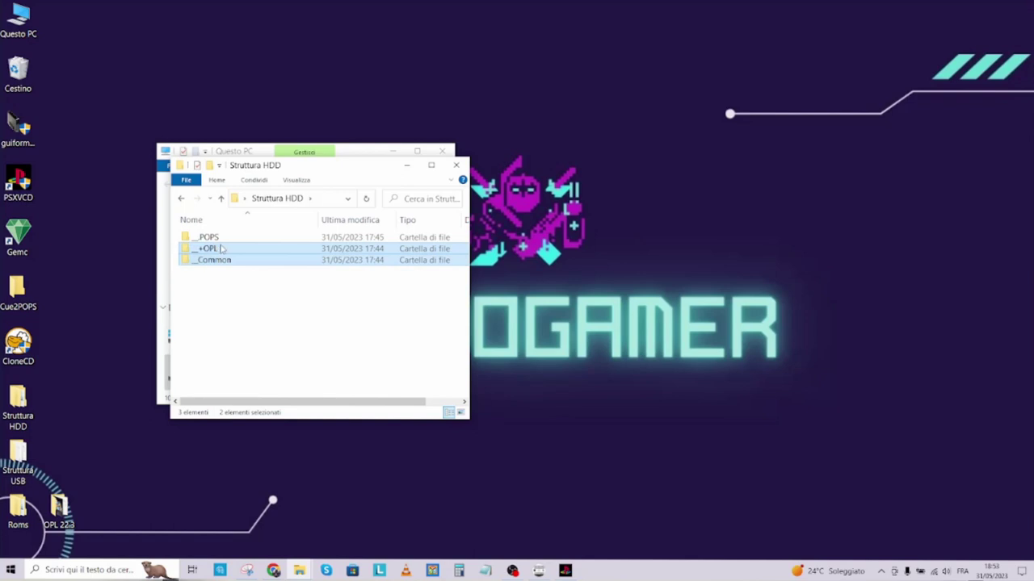
{"action": "right_click", "coordinate": [208, 252]}
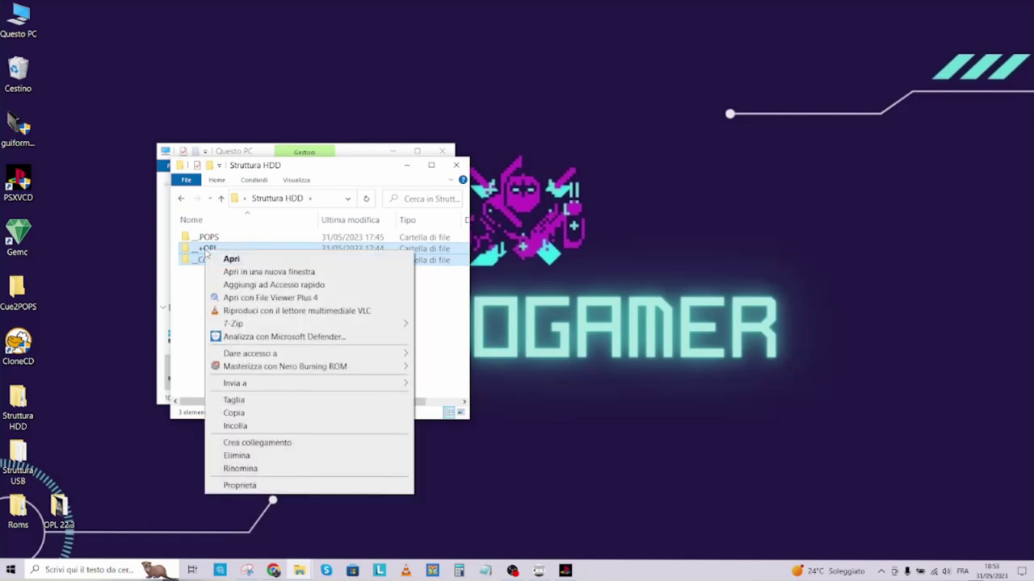
{"action": "left_click", "coordinate": [234, 413]}
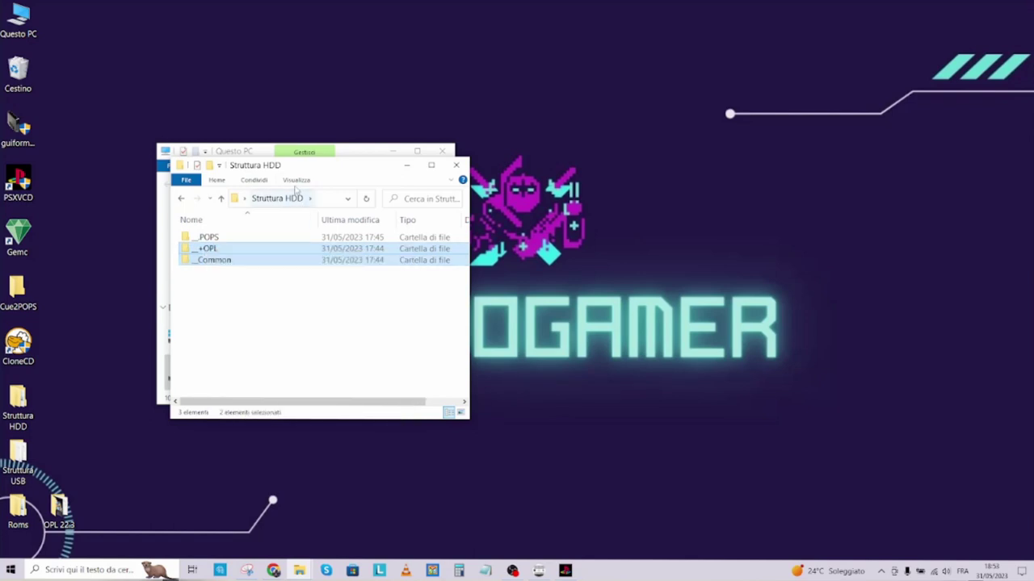
{"action": "left_click_drag", "start_coordinate": [298, 168], "coordinate": [527, 172]}
{"action": "double_click", "coordinate": [222, 368]}
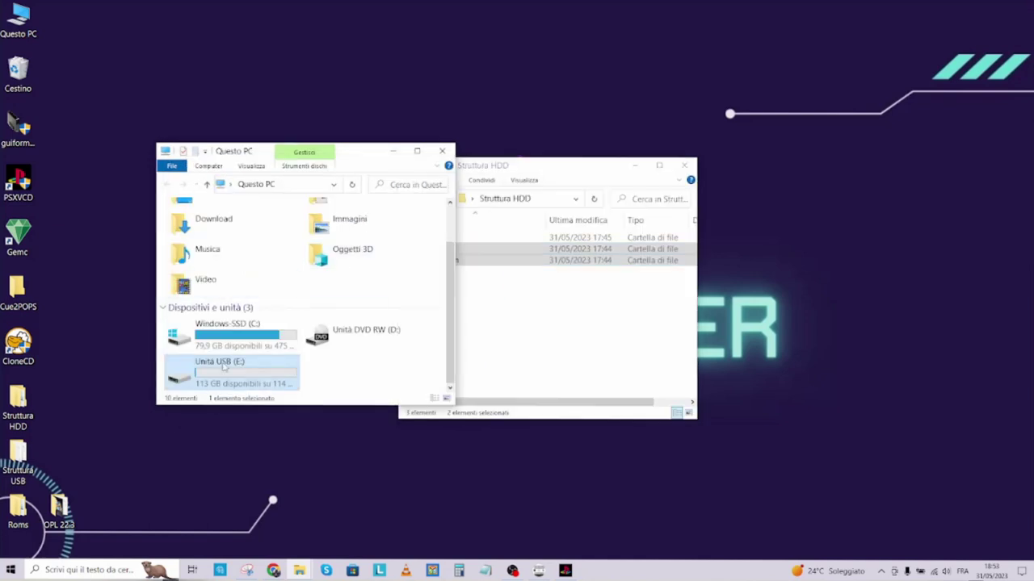
{"action": "right_click", "coordinate": [161, 349]}
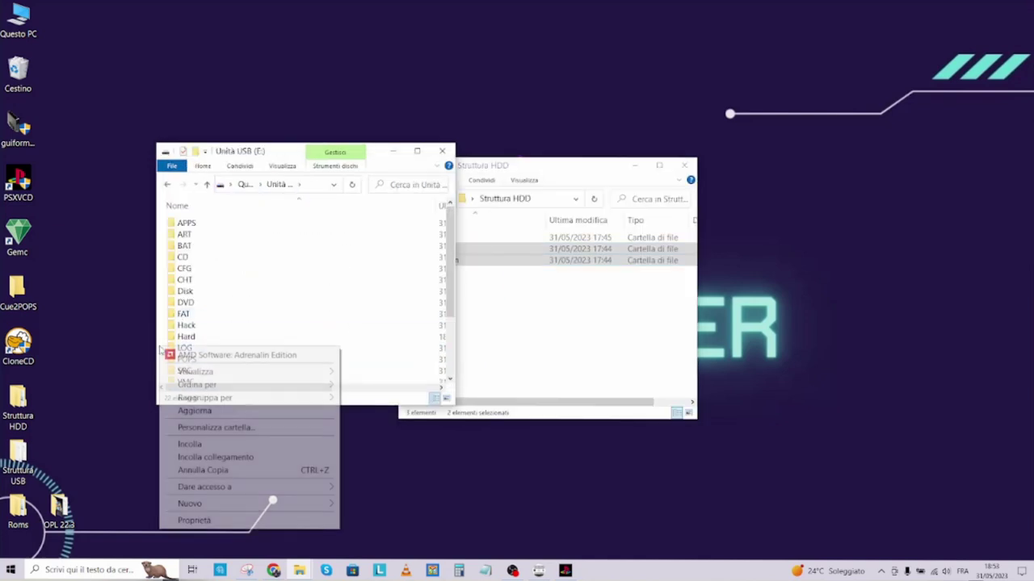
{"action": "left_click", "coordinate": [232, 447]}
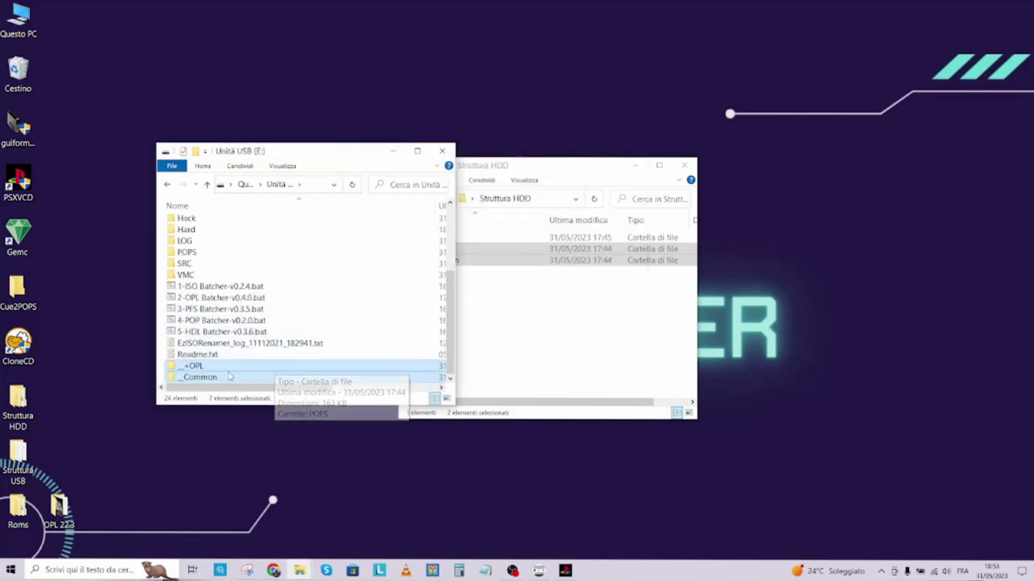
Check the pasted __+OPL and __Common folders on USB drive E:, and close the drive window.
{"action": "left_click", "coordinate": [180, 369]}
{"action": "left_click", "coordinate": [217, 378]}
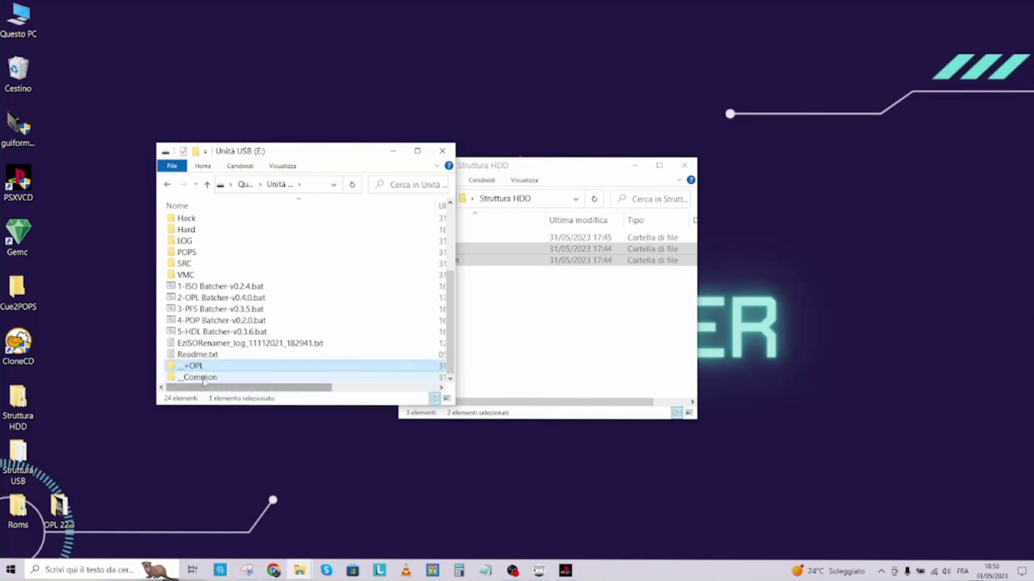
{"action": "left_click", "coordinate": [201, 377]}
{"action": "left_click", "coordinate": [200, 376]}
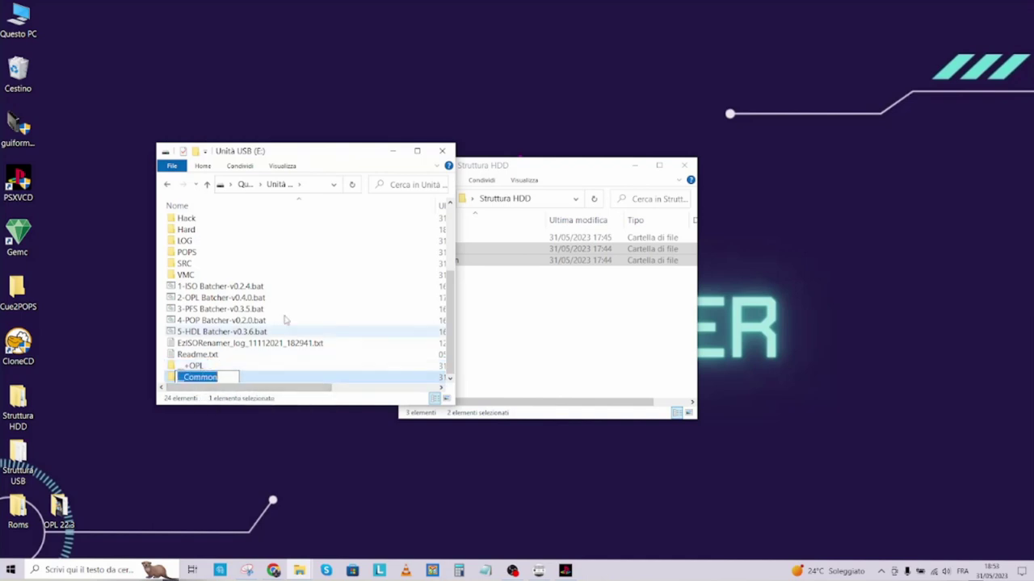
{"action": "left_click", "coordinate": [441, 153]}
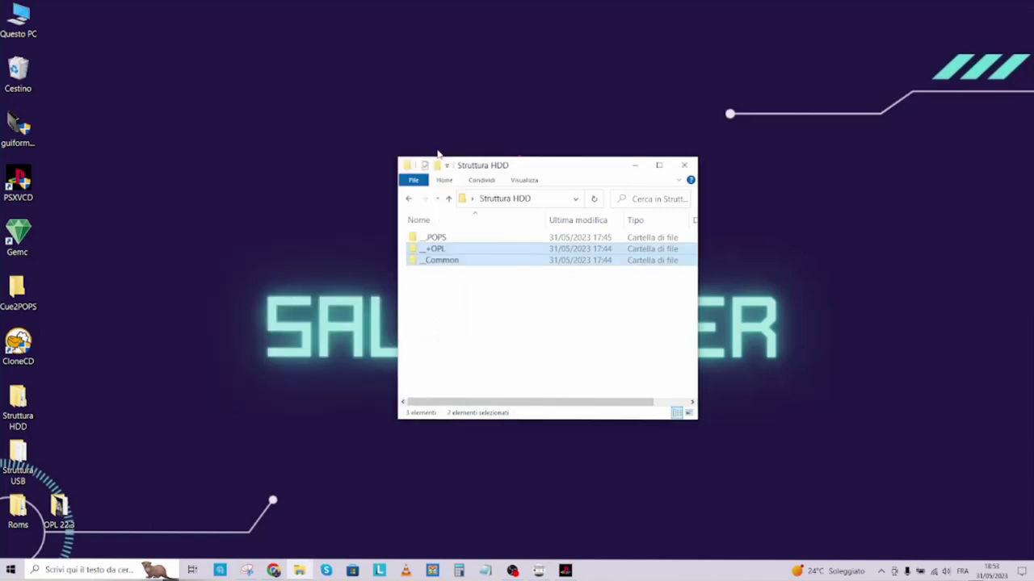